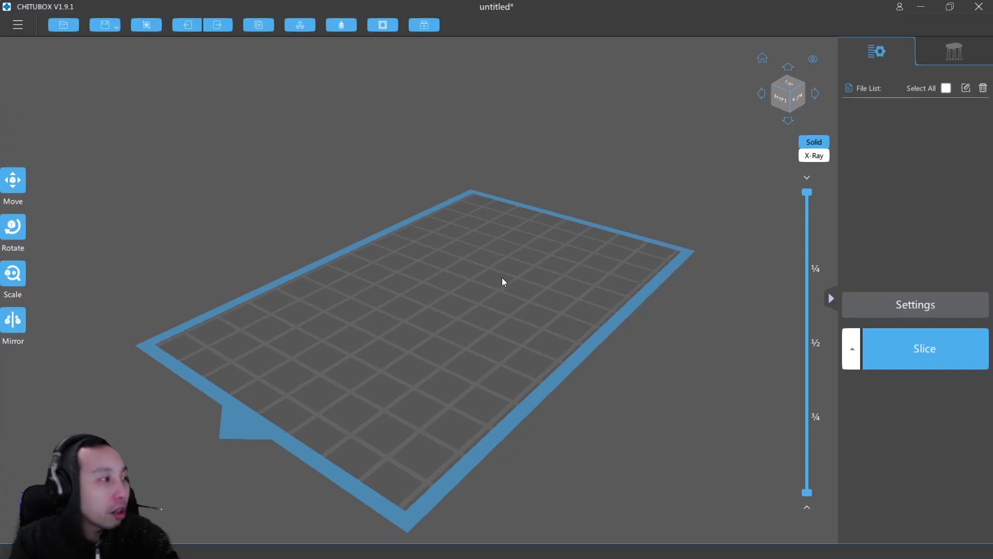
scroll(503, 282, down, 3)
scroll(526, 299, up, 3)
scroll(528, 268, down, 2)
scroll(538, 243, up, 2)
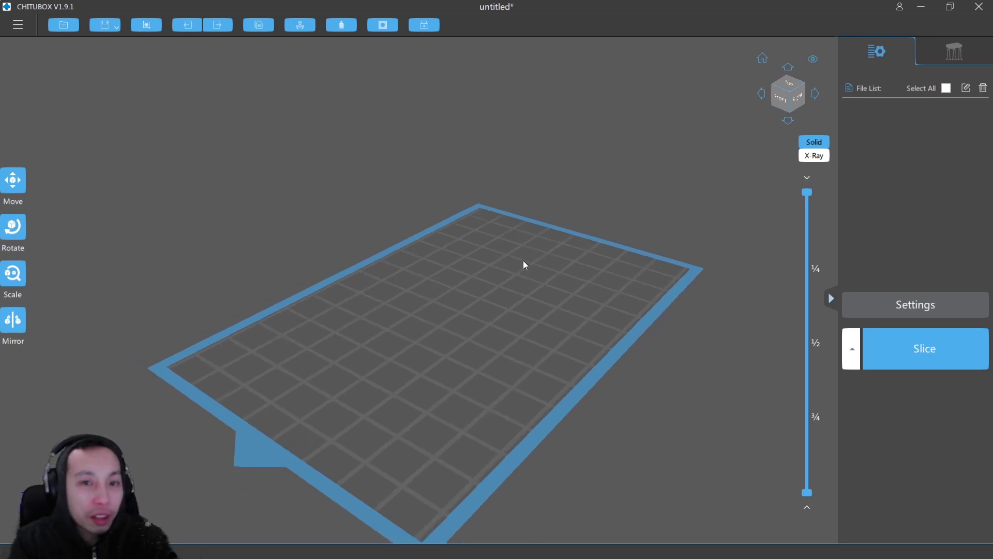
middle_drag(523, 257, 501, 213)
drag(364, 280, 399, 234)
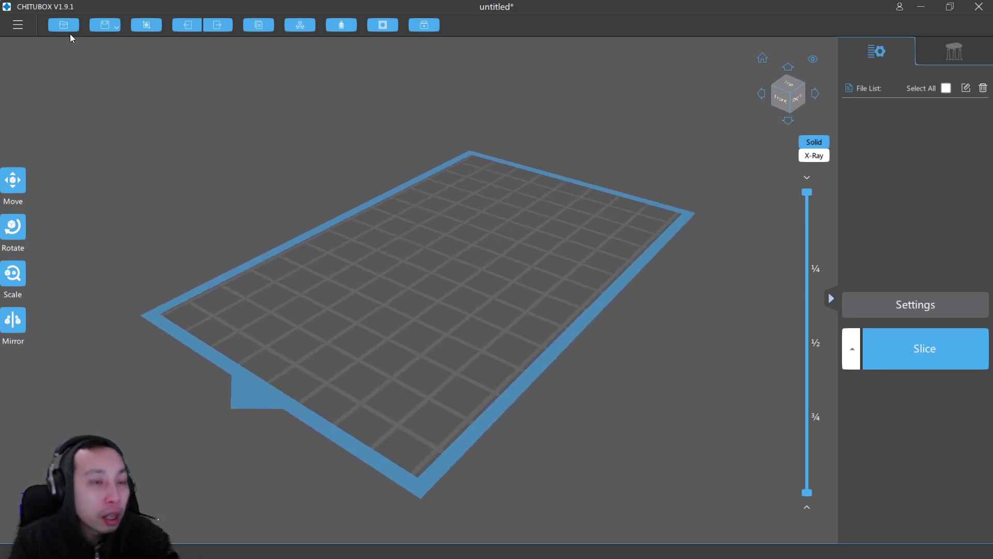
middle_drag(361, 198, 393, 206)
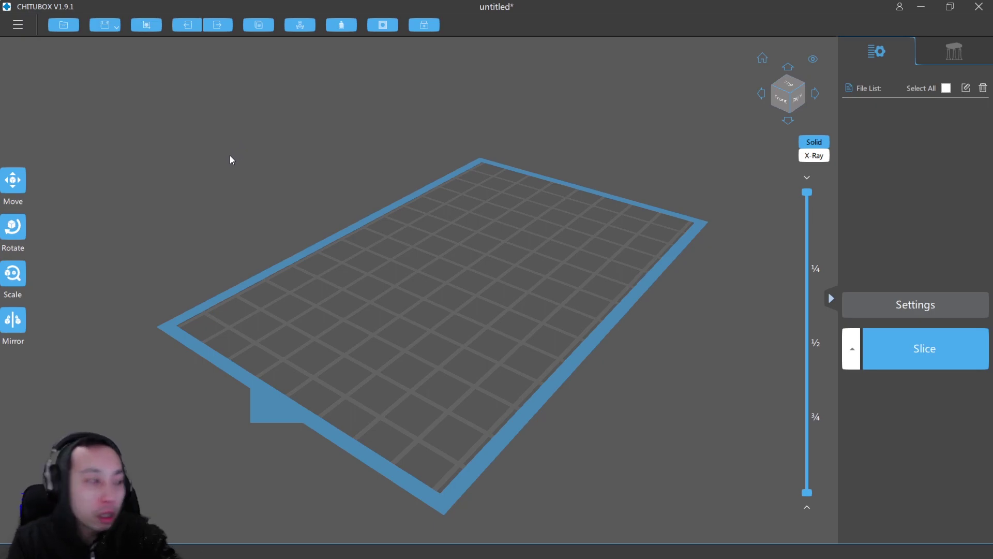
Step: Import Headband.stl, Michealangelo_body.stl, Michelangelo_right_arm.stl and Platform.stl, and move them together to the front-left corner of the build plate
click(63, 29)
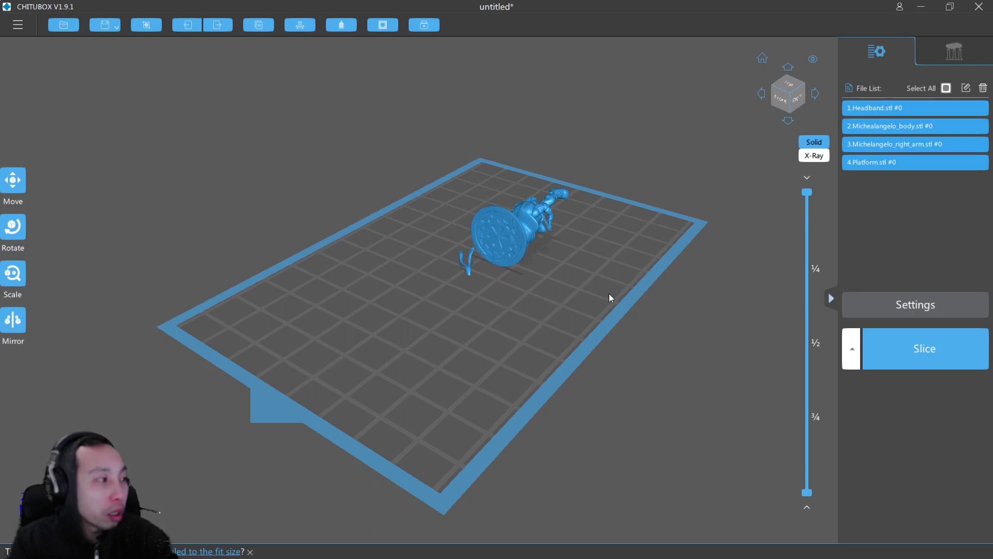
right_drag(581, 303, 547, 277)
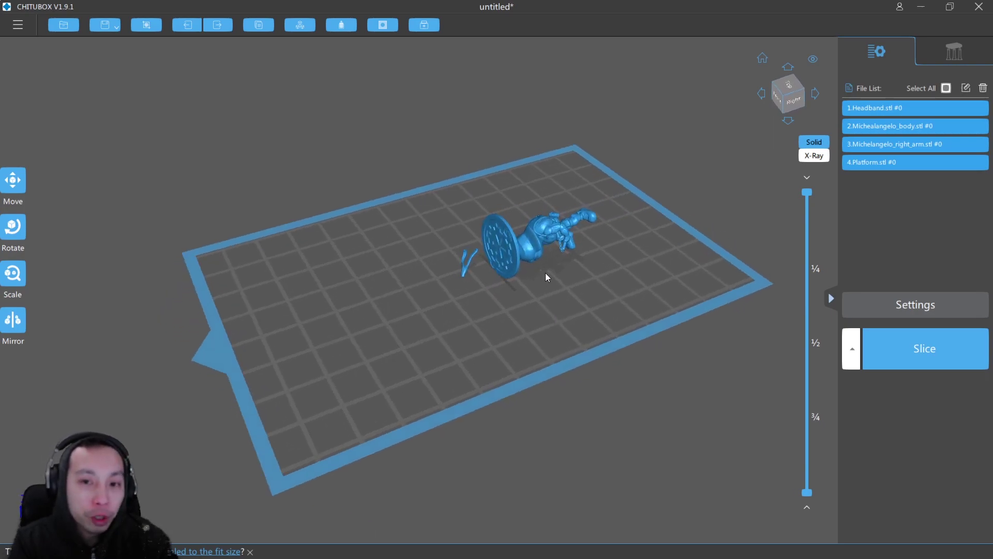
drag(541, 231, 304, 231)
right_drag(486, 288, 385, 278)
scroll(385, 278, up, 10)
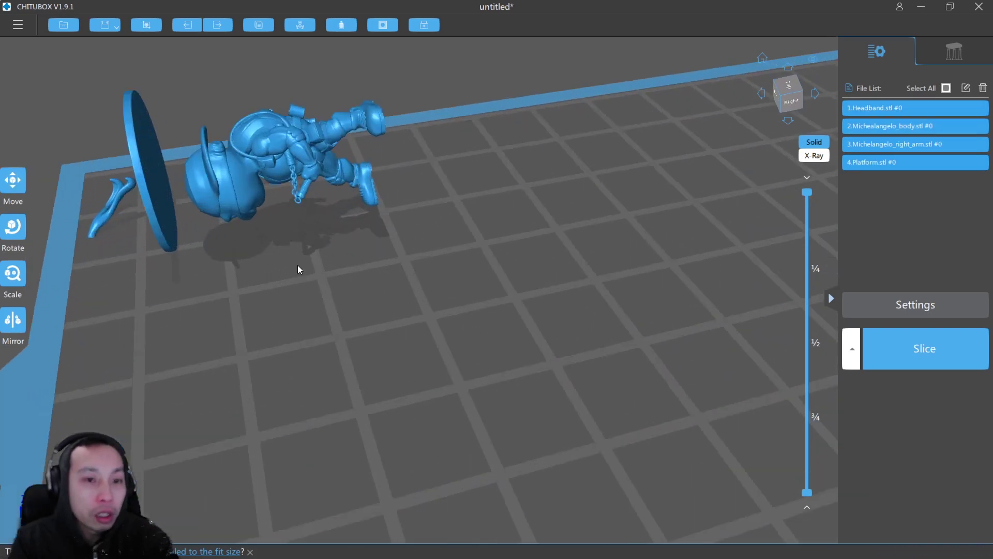
Step: Examine the imported headband, body, right arm and platform from several angles and distances
scroll(276, 242, down, 4)
scroll(311, 225, down, 6)
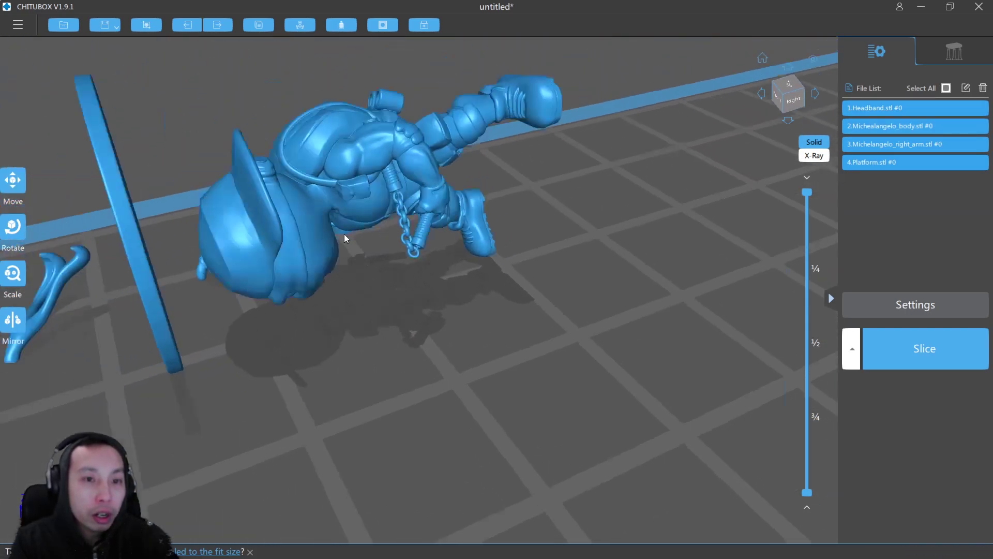
right_drag(414, 355, 451, 313)
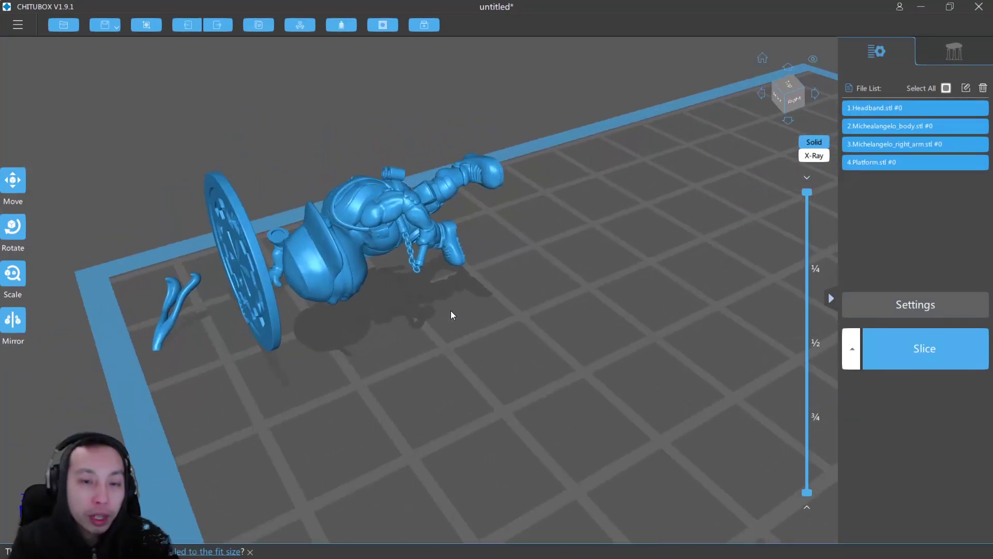
scroll(444, 312, down, 6)
scroll(434, 259, up, 4)
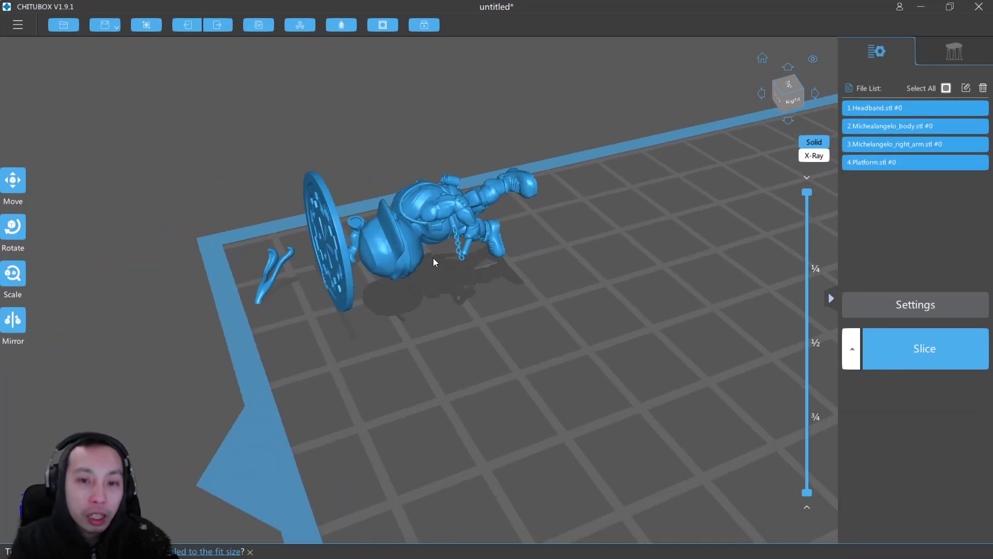
scroll(433, 224, up, 5)
scroll(393, 214, down, 5)
scroll(396, 215, up, 2)
right_drag(396, 216, 420, 224)
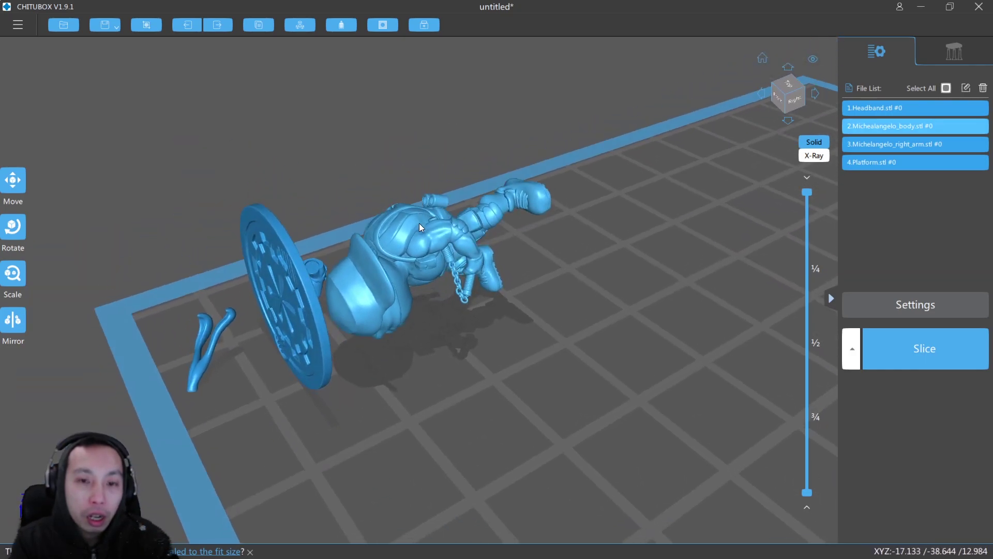
scroll(417, 223, down, 4)
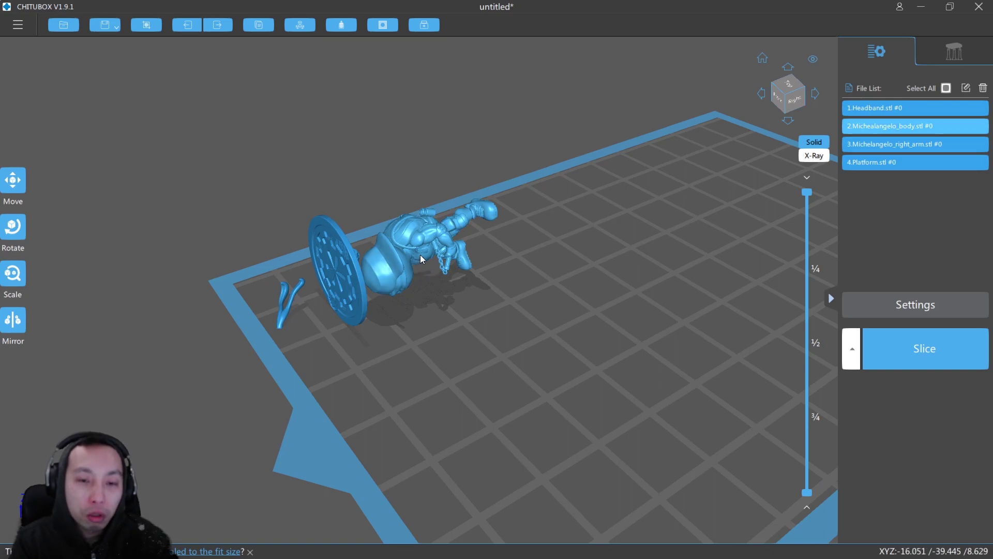
scroll(420, 255, up, 2)
right_drag(399, 340, 454, 197)
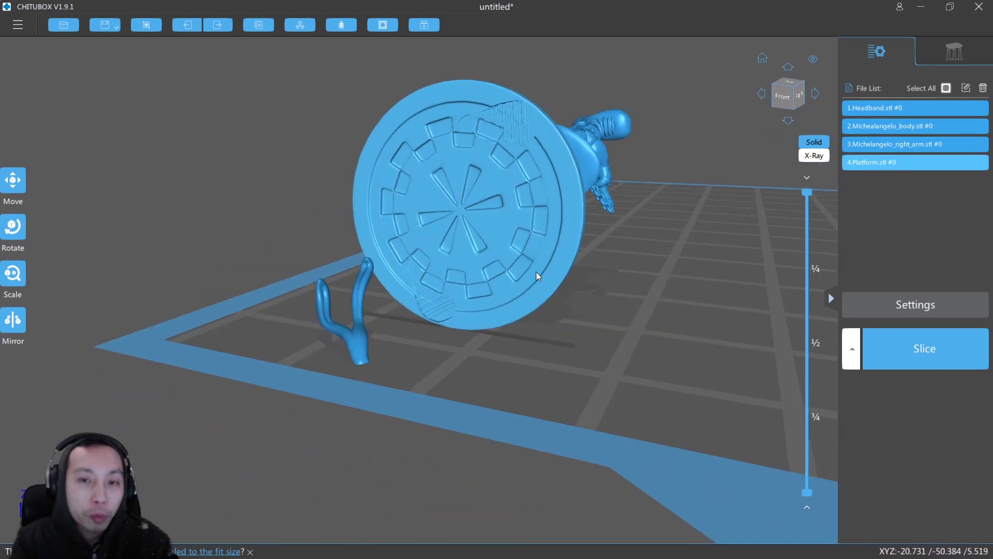
right_drag(519, 216, 389, 258)
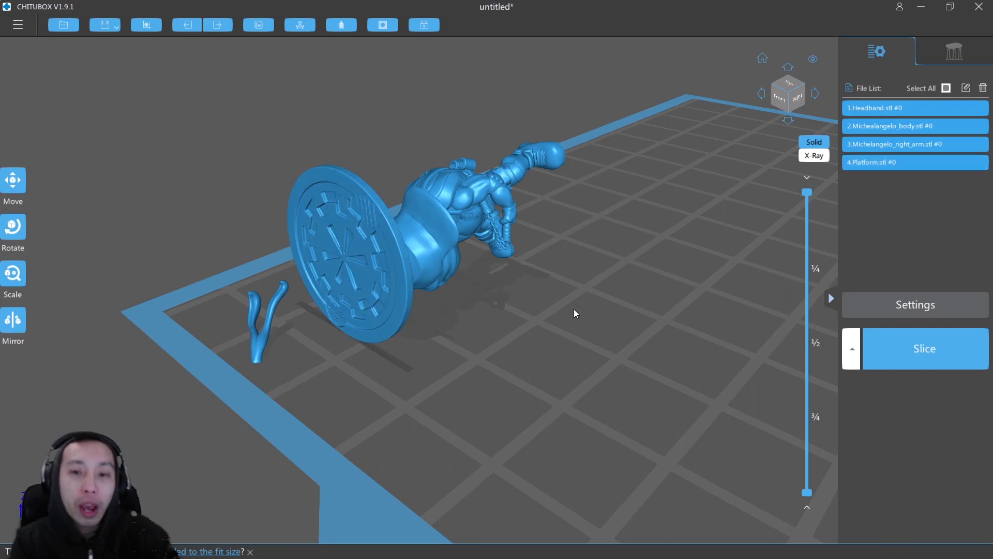
scroll(574, 309, down, 5)
right_drag(641, 296, 497, 302)
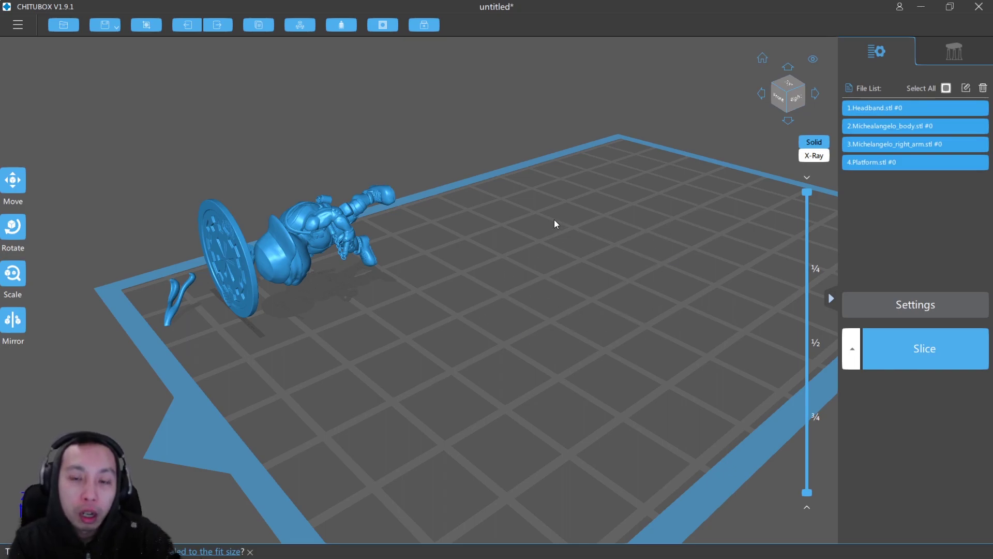
drag(481, 257, 423, 305)
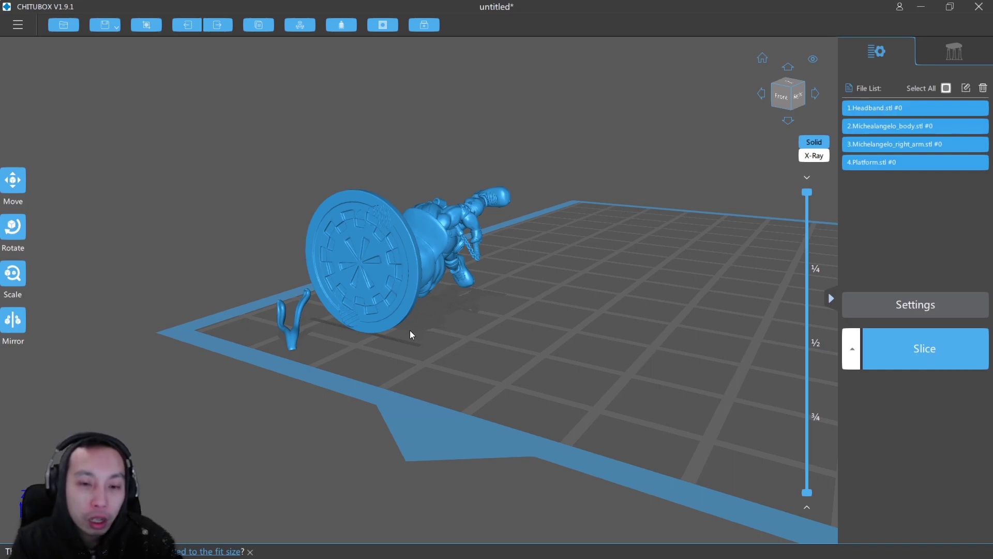
drag(415, 339, 398, 339)
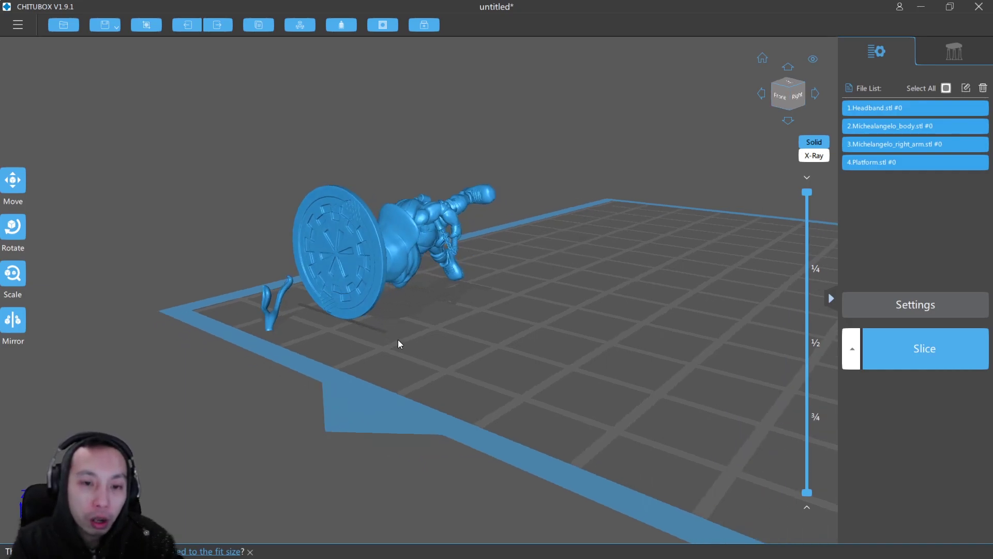
drag(362, 296, 444, 256)
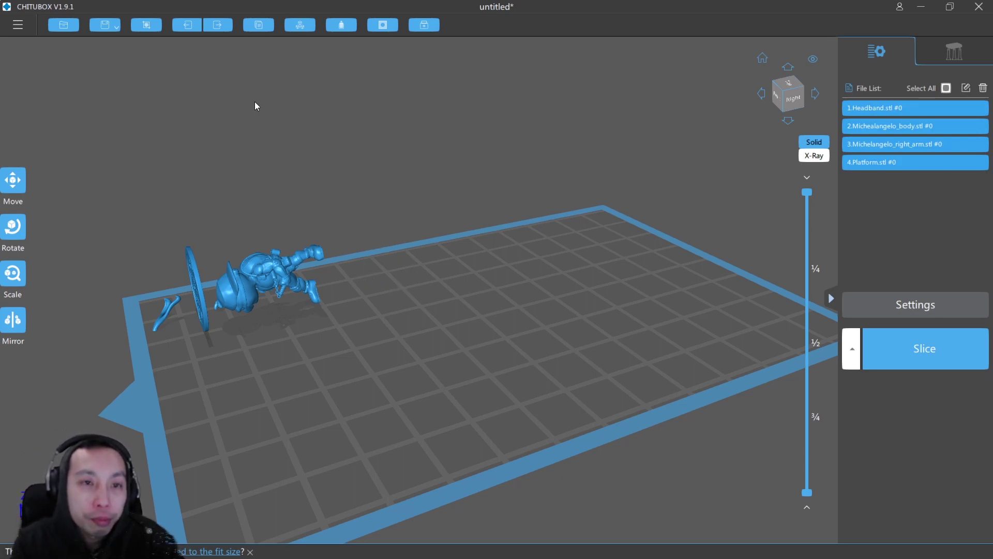
Step: Import the larger set of headband, body, right arm and platform files, and move these four parts toward the middle of the plate
click(62, 25)
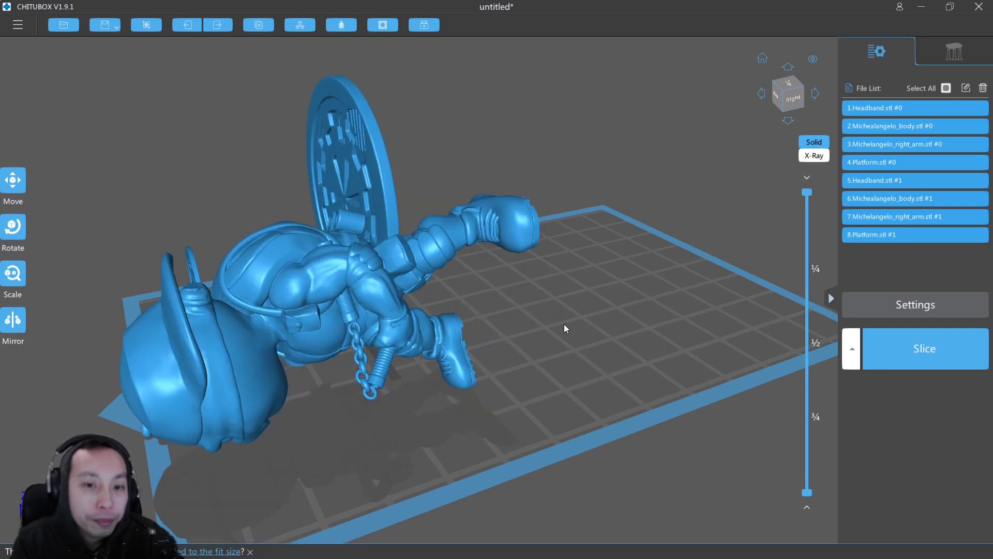
drag(575, 312, 554, 347)
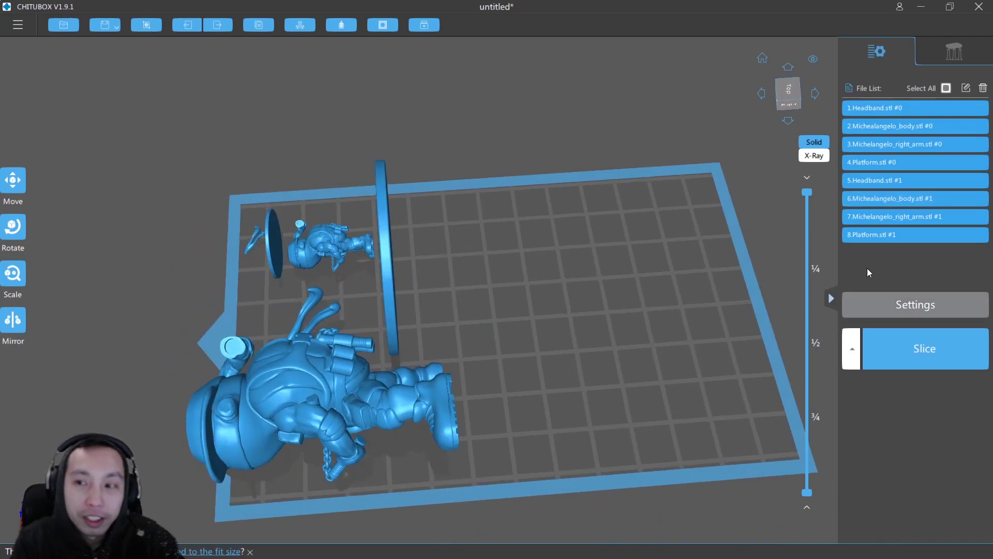
click(884, 181)
shift+click(890, 234)
drag(334, 362, 493, 313)
right_drag(492, 313, 445, 200)
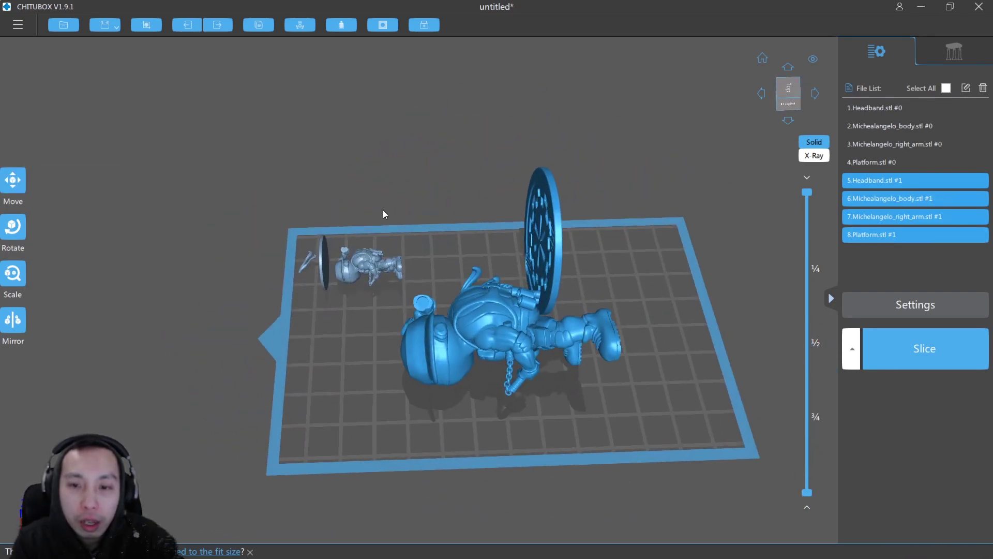
Step: Inspect the bounding-box dimensions of the larger parts and compare their size with the small set
right_drag(737, 342, 618, 266)
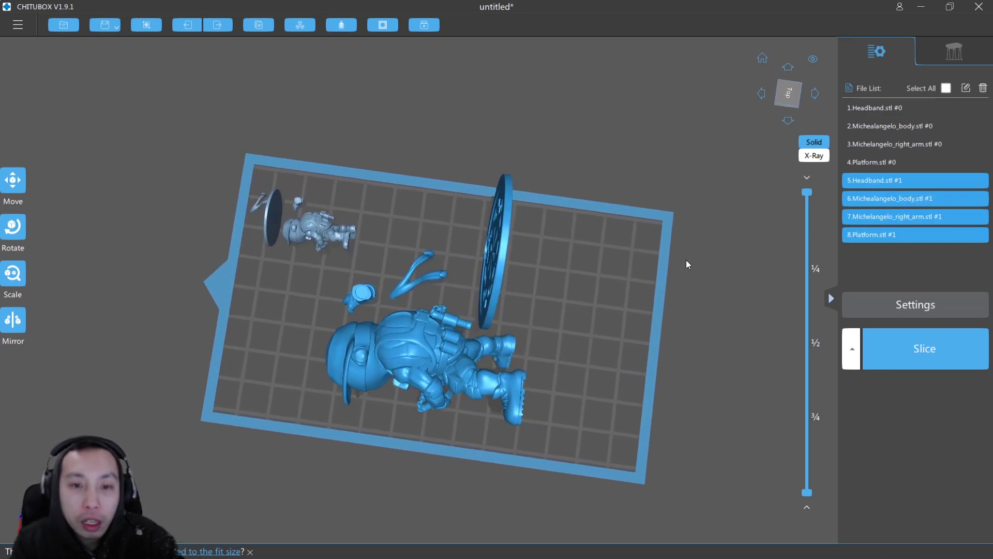
right_drag(557, 409, 595, 252)
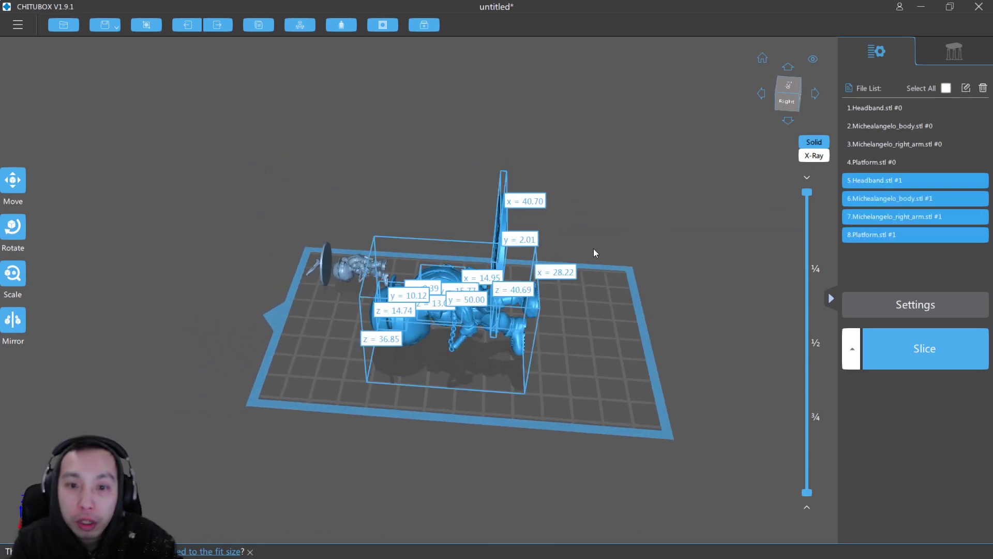
scroll(595, 253, up, 3)
right_drag(429, 294, 460, 288)
scroll(458, 287, up, 8)
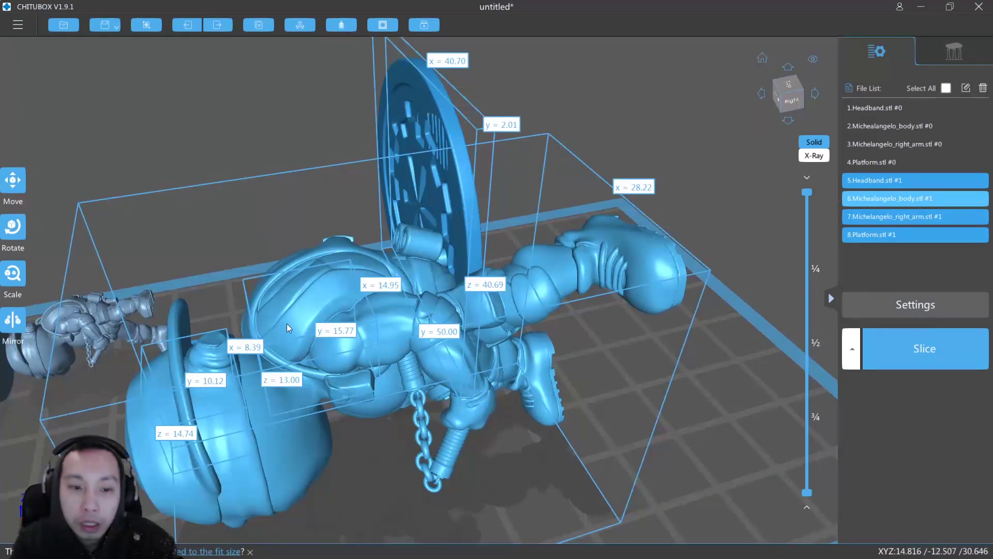
scroll(286, 324, down, 3)
right_drag(293, 325, 287, 294)
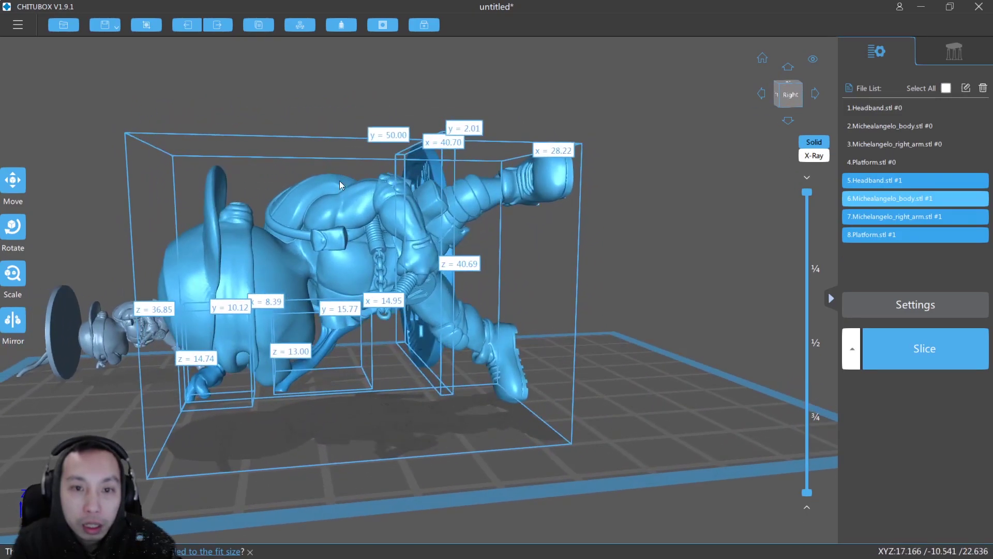
right_drag(483, 160, 455, 290)
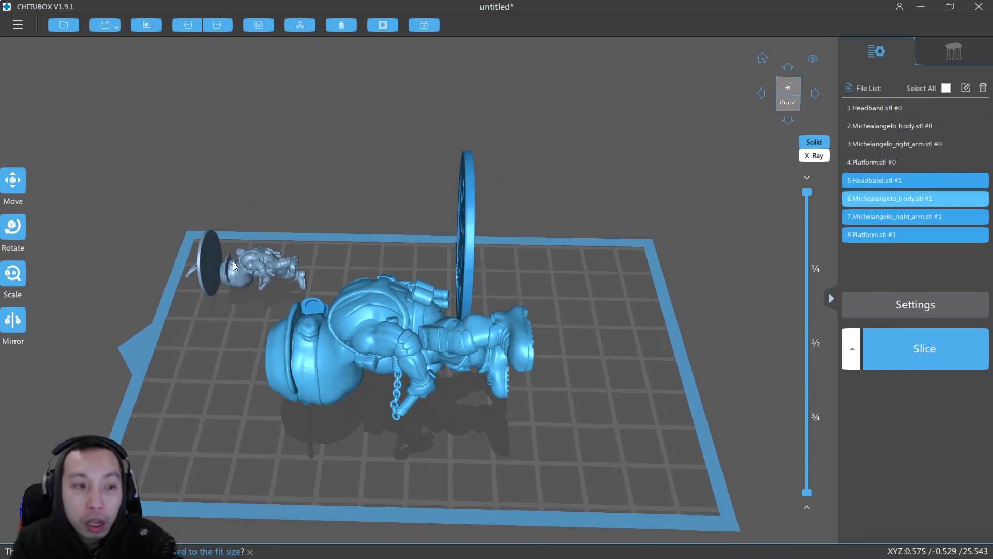
Step: Rotate the four larger parts by -90° about the X axis to stand the figure upright
click(13, 226)
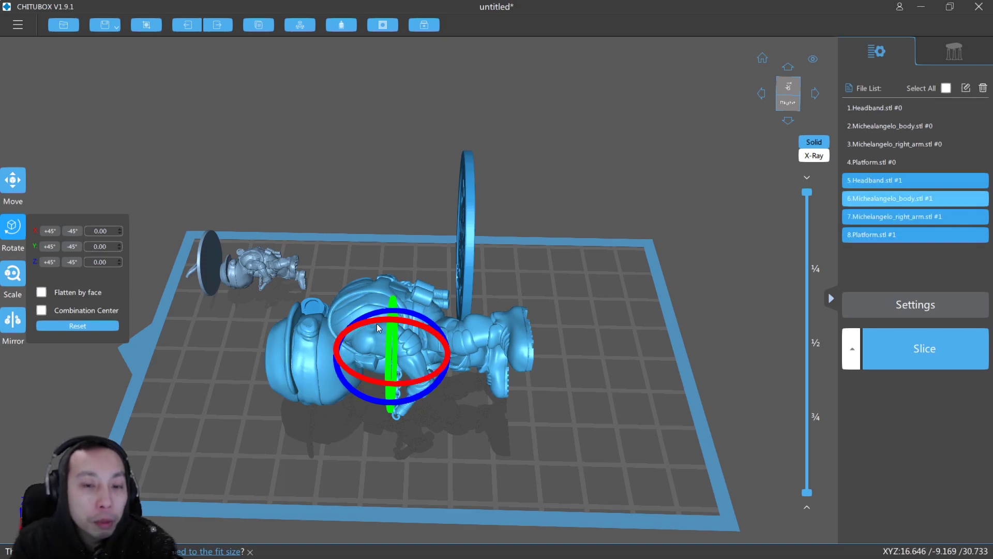
click(73, 231)
click(74, 231)
right_drag(310, 269, 460, 301)
scroll(466, 278, up, 2)
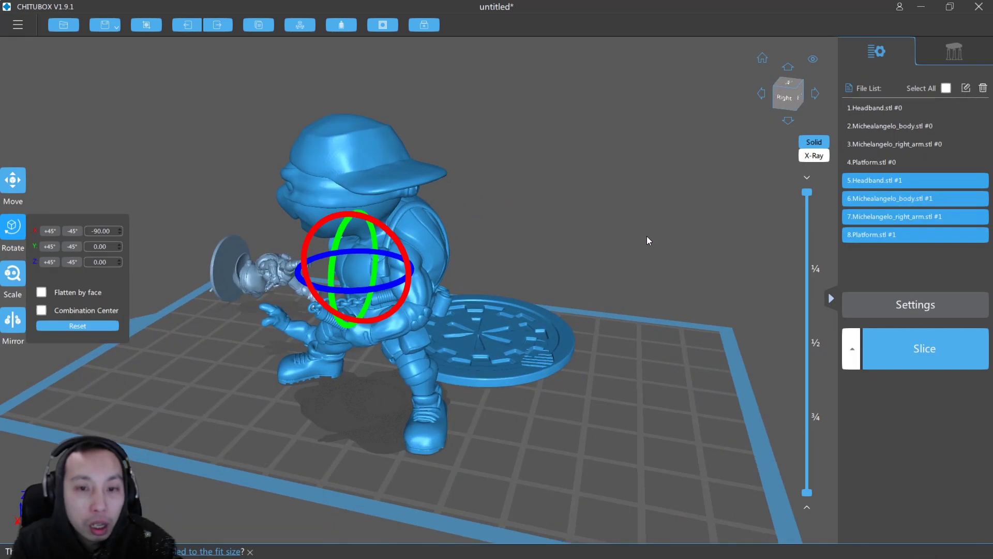
Step: Hollow only the larger Michealangelo body with a 2.50 mm inner wall, 100% precision and no infill structure
click(903, 200)
right_drag(649, 215, 693, 204)
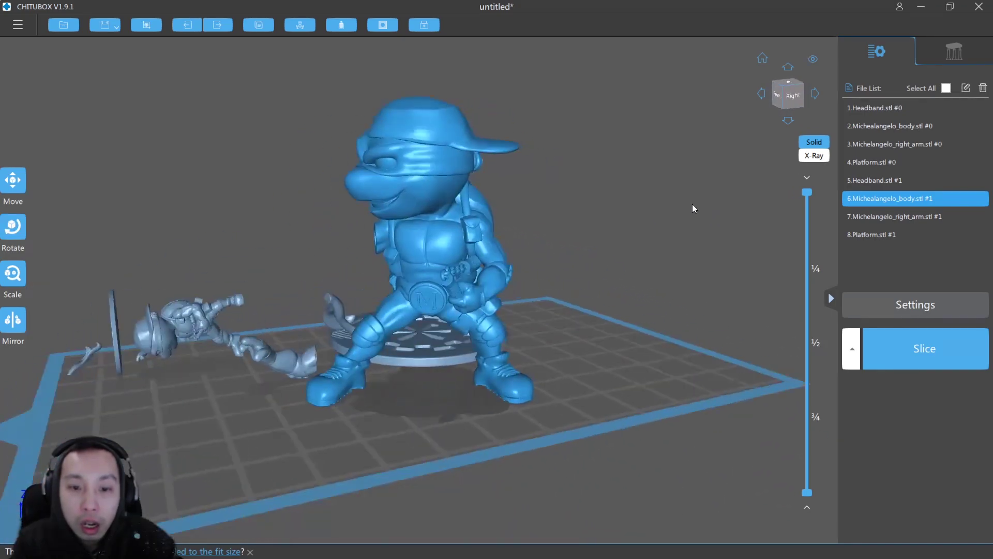
click(341, 26)
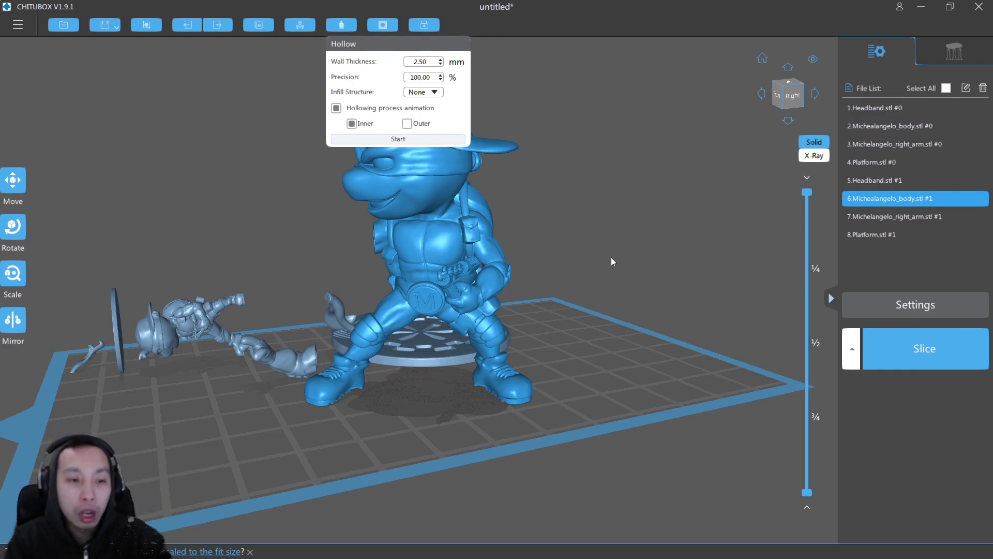
right_drag(607, 266, 554, 212)
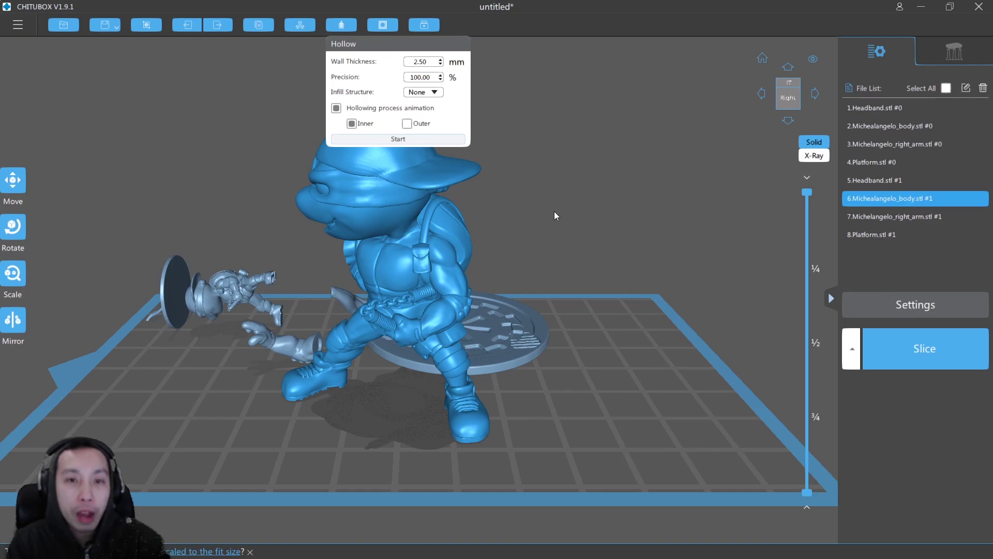
click(413, 143)
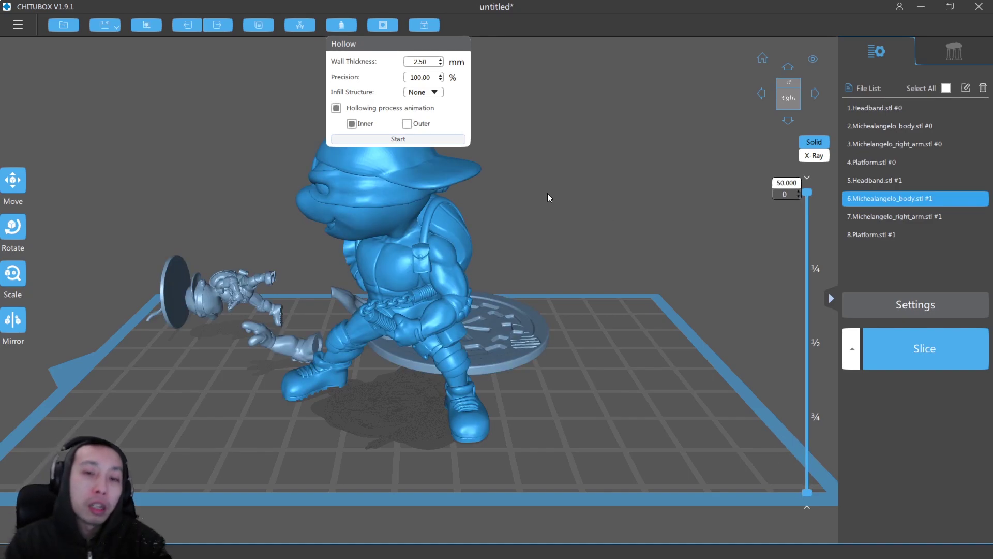
Step: Rotate the larger Michealangelo body by -90° about the X axis to lay it on its back
drag(541, 213, 442, 235)
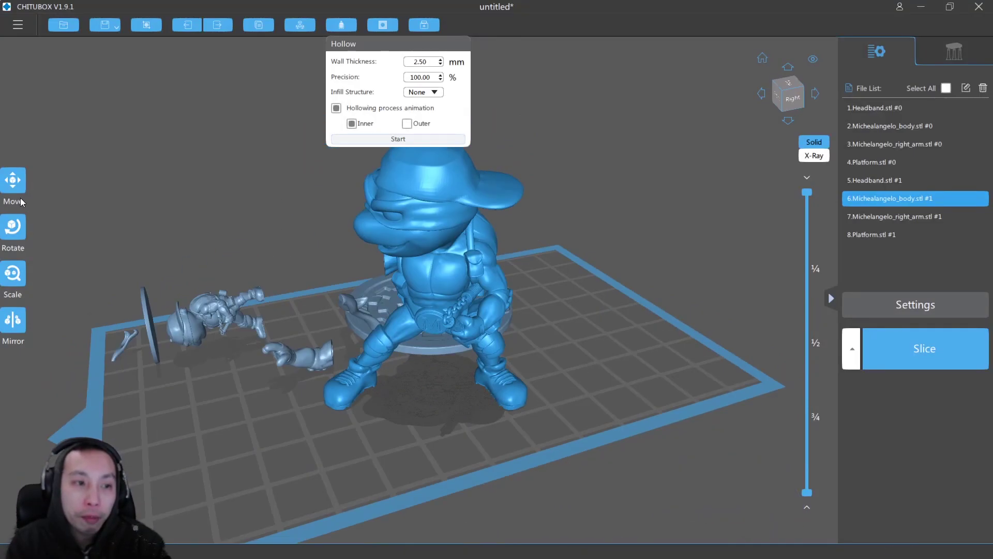
click(17, 231)
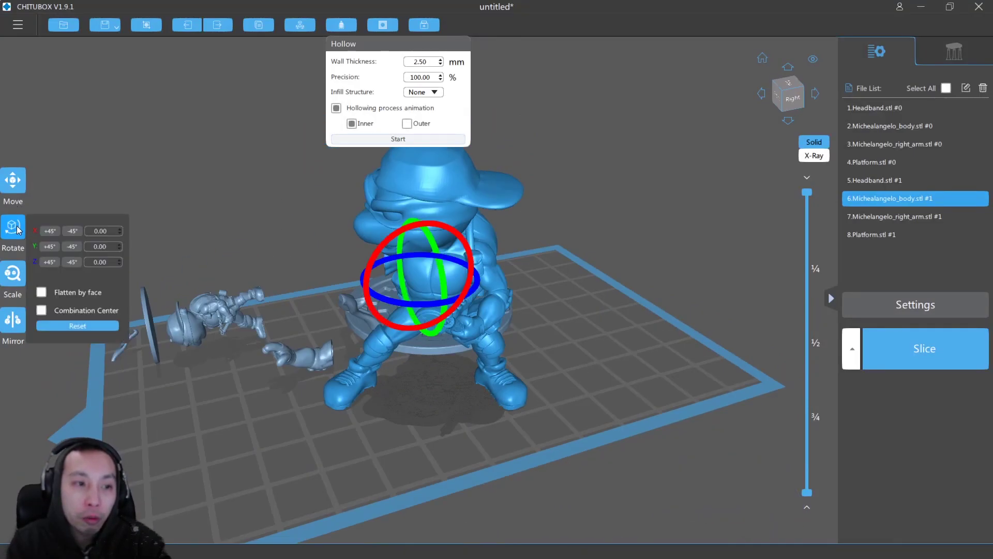
click(66, 234)
click(66, 234)
right_drag(563, 295, 468, 271)
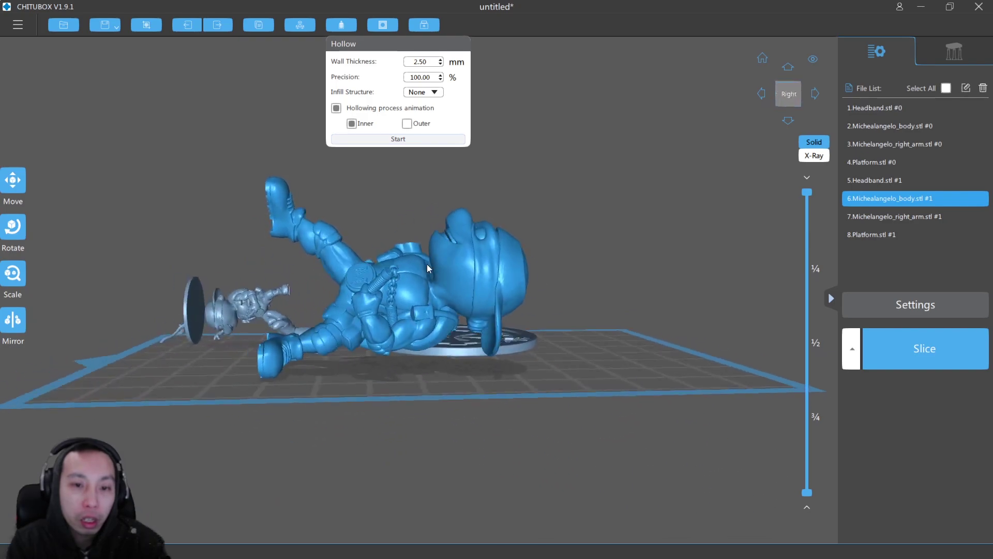
right_drag(408, 248, 414, 316)
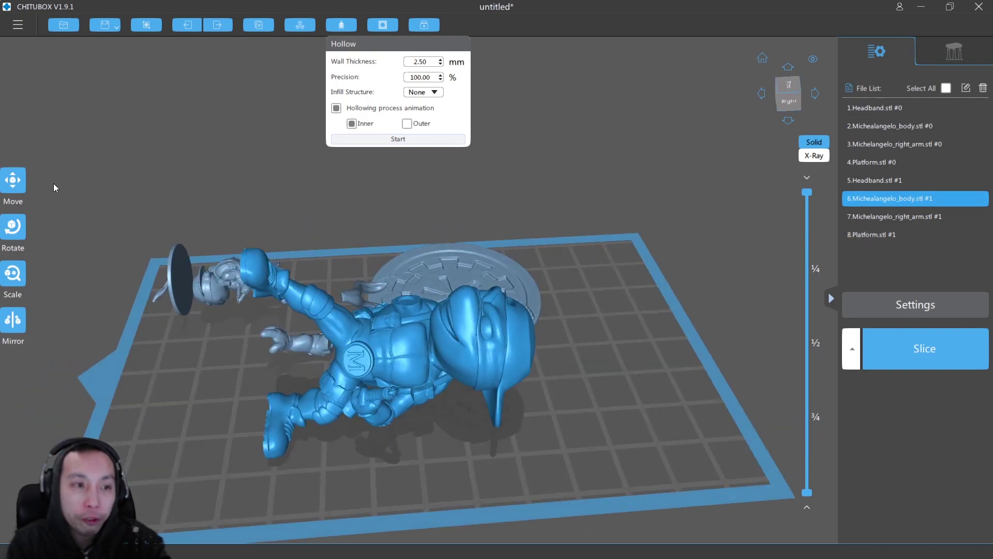
Step: Rotate the larger Michealangelo body by 90° about the X axis to stand it upright
click(19, 227)
click(50, 230)
click(50, 230)
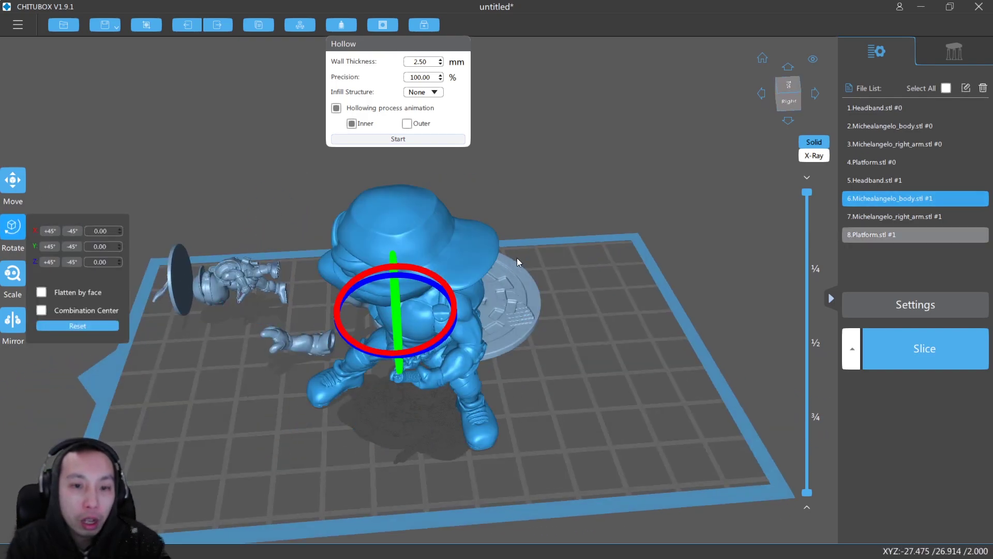
Step: Examine the hollow cavity and wall thickness of the larger body's head by slicing through it at different layer heights
right_drag(514, 260, 497, 182)
right_drag(639, 148, 601, 166)
drag(813, 196, 825, 235)
right_drag(824, 235, 805, 176)
mouse_move(808, 223)
mouse_down()
mouse_move(812, 242)
mouse_move(810, 198)
mouse_move(813, 212)
mouse_up()
right_drag(552, 142, 541, 214)
drag(594, 261, 631, 194)
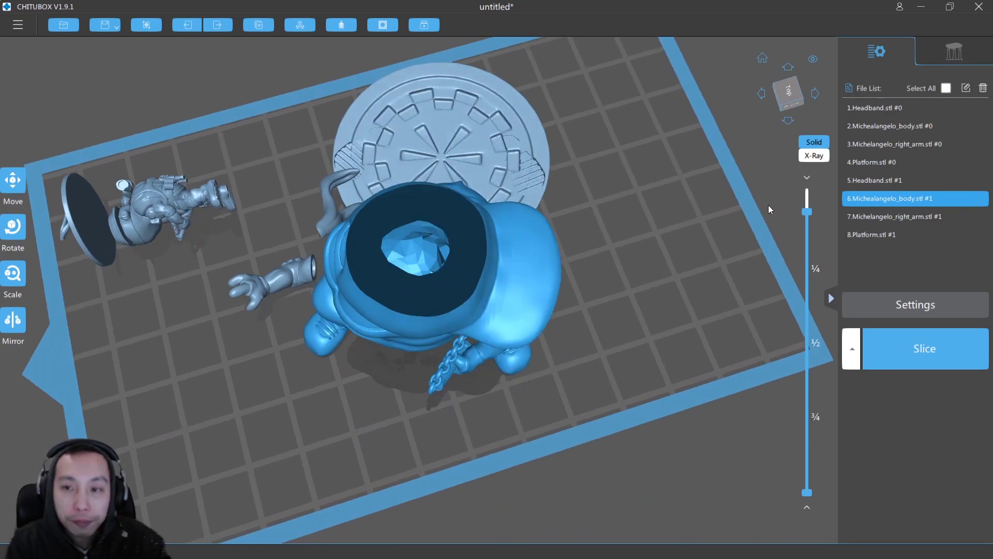
drag(806, 211, 861, 291)
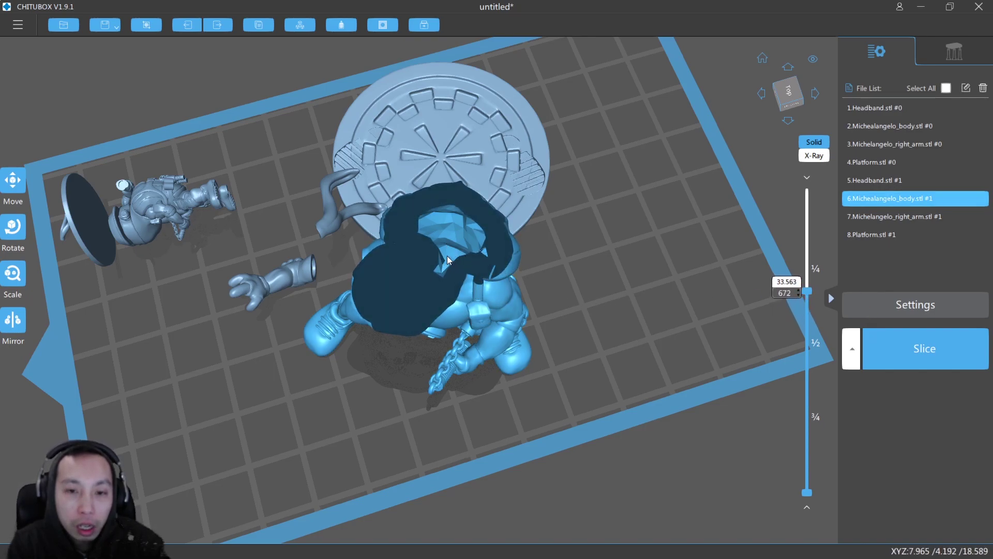
drag(805, 296, 826, 244)
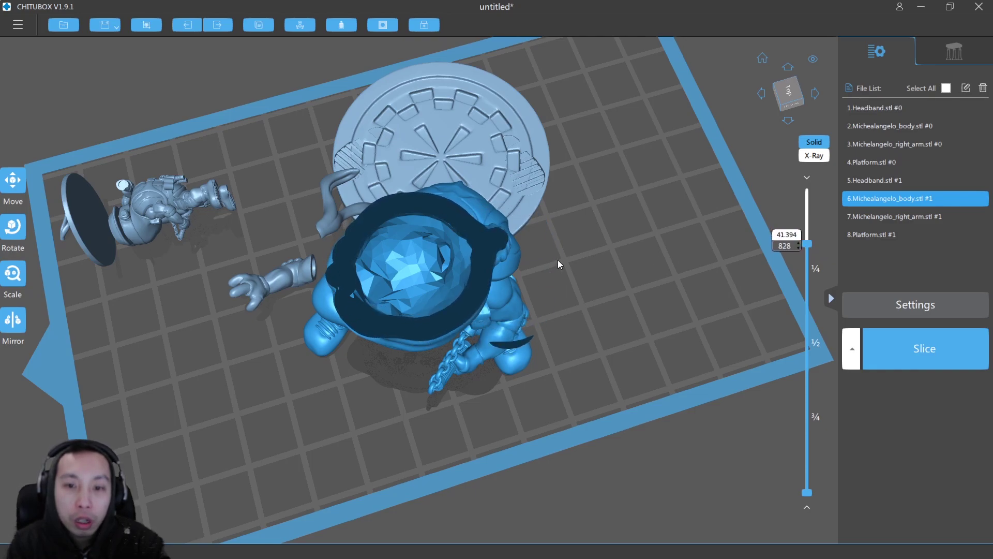
drag(626, 209, 418, 92)
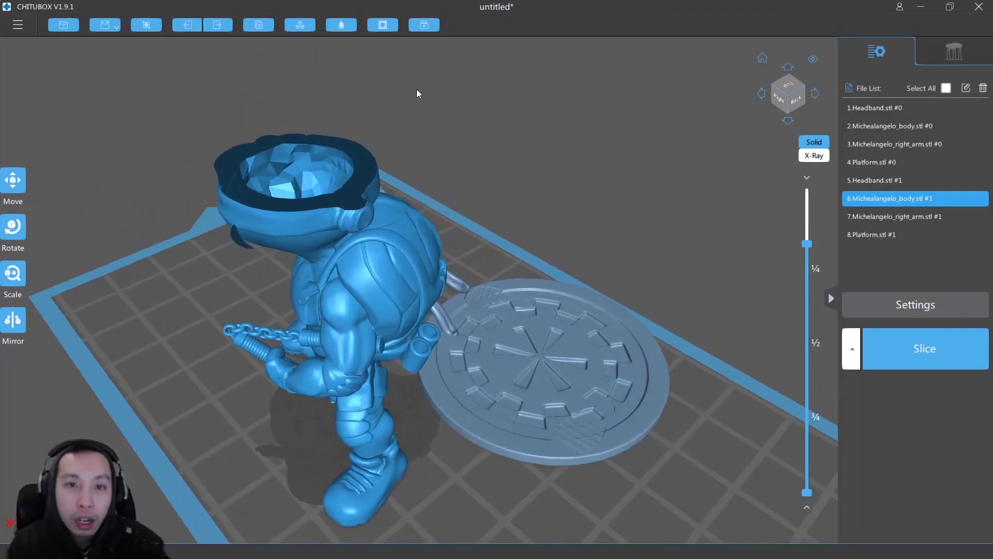
Step: Try a 3.00 mm circular hole, 10.00 mm deep and perpendicular to the model, in the headband socket behind the head
click(383, 24)
click(457, 82)
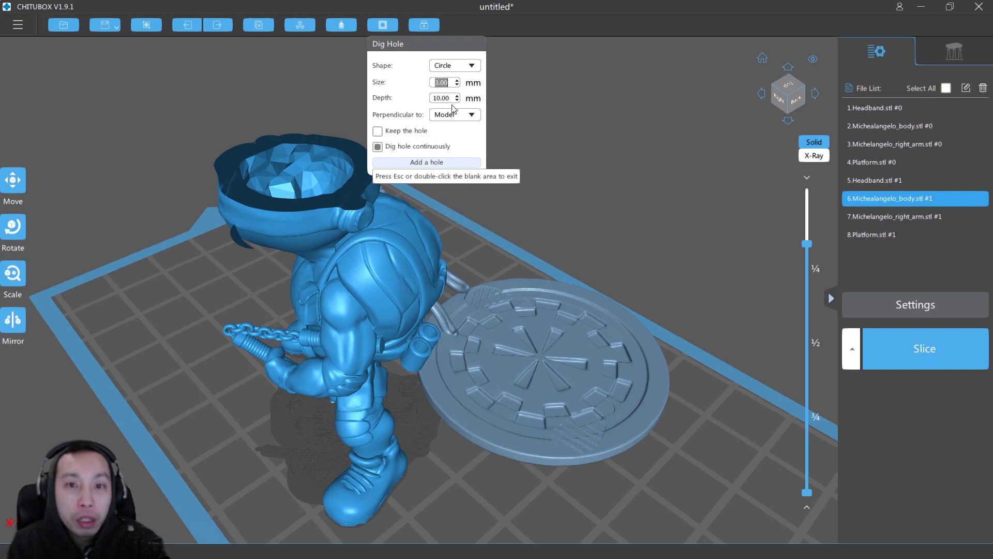
click(437, 162)
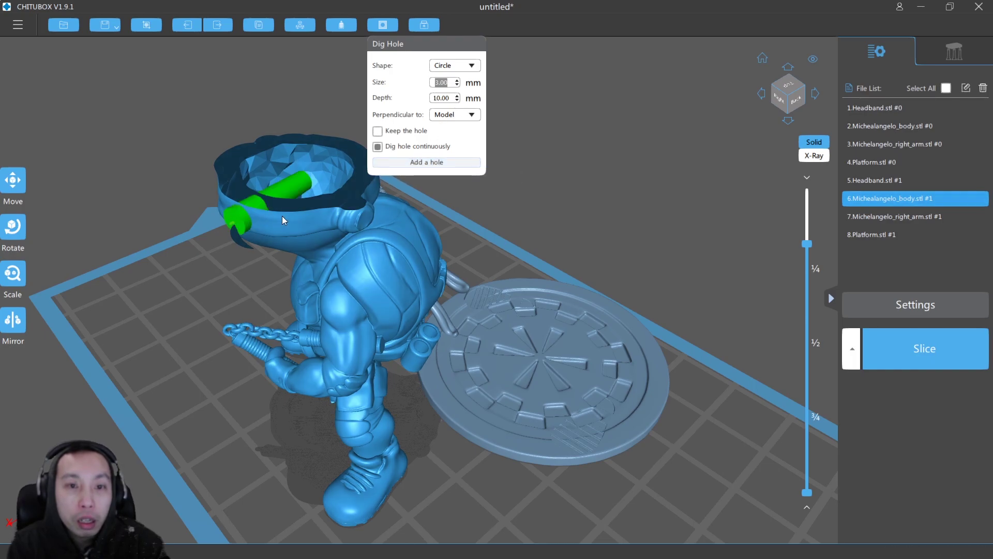
scroll(363, 220, up, 2)
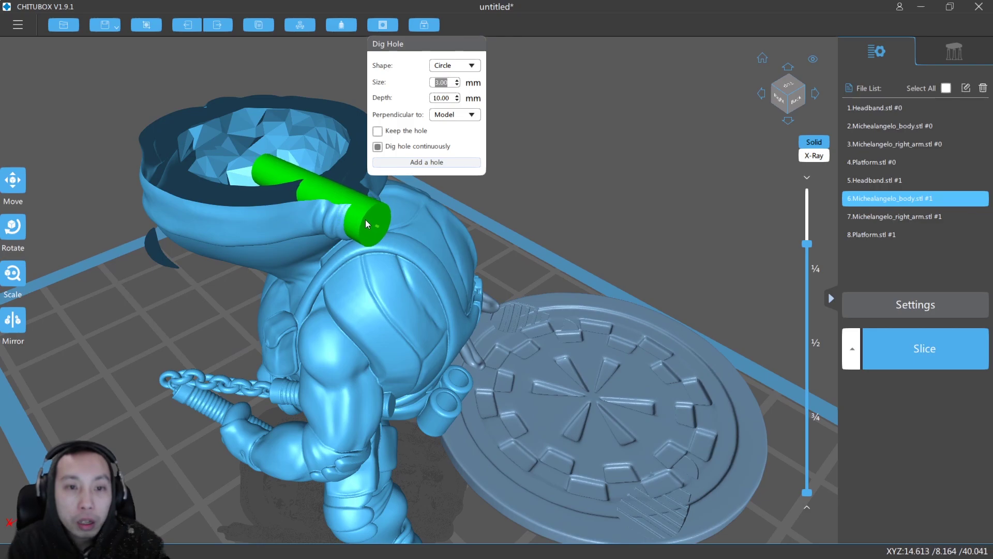
right_drag(368, 219, 302, 172)
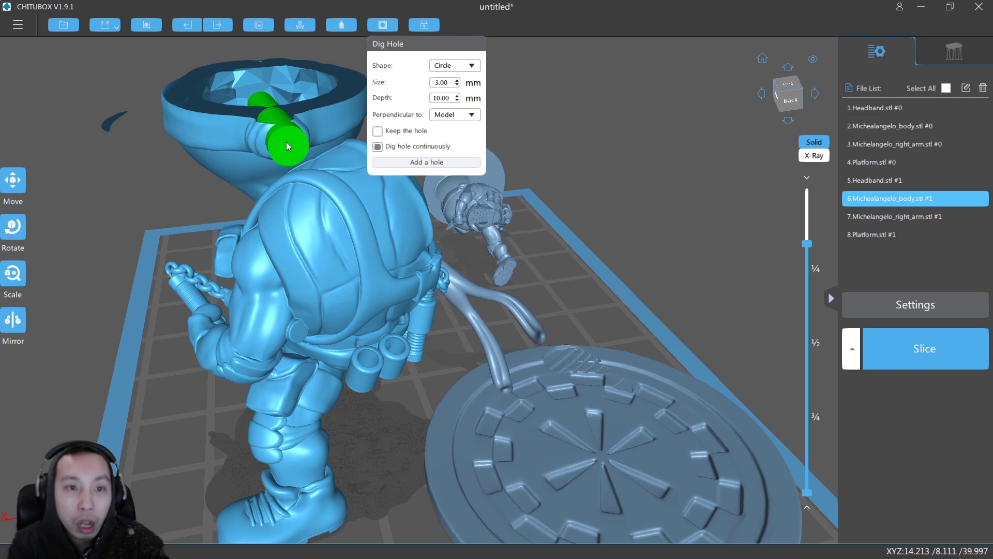
click(286, 142)
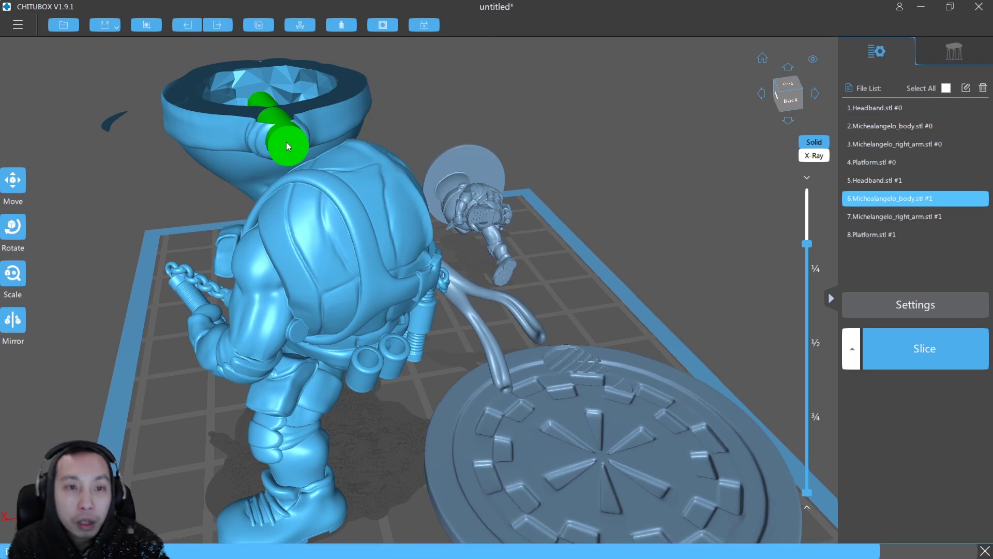
right_drag(415, 142, 435, 108)
middle_drag(502, 153, 628, 302)
scroll(492, 220, up, 4)
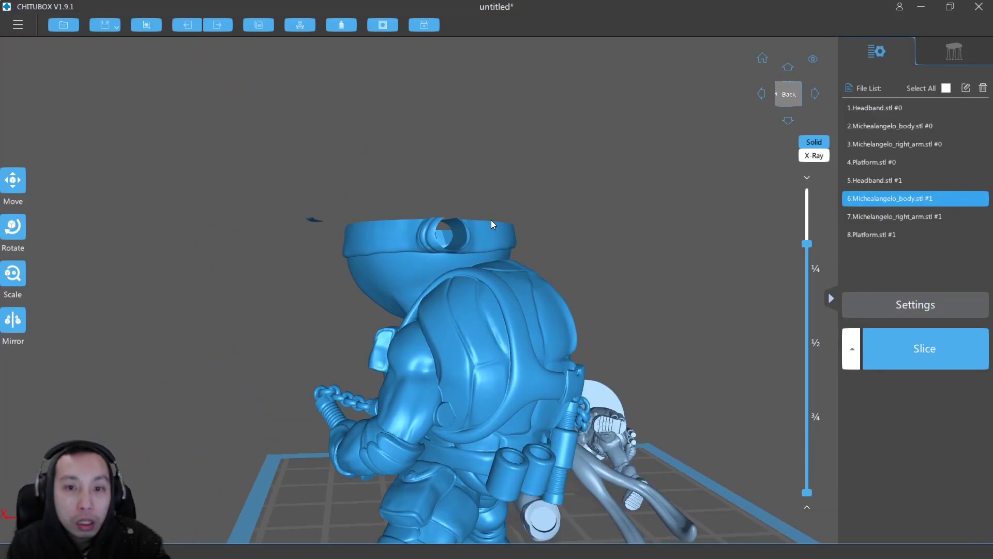
Step: Dig a 2.50 mm circular hole, 10.00 mm deep and perpendicular to the model, in the headband socket behind the larger body's head
drag(807, 244, 807, 215)
mouse_move(568, 231)
right_down()
mouse_move(548, 228)
mouse_move(554, 235)
right_up()
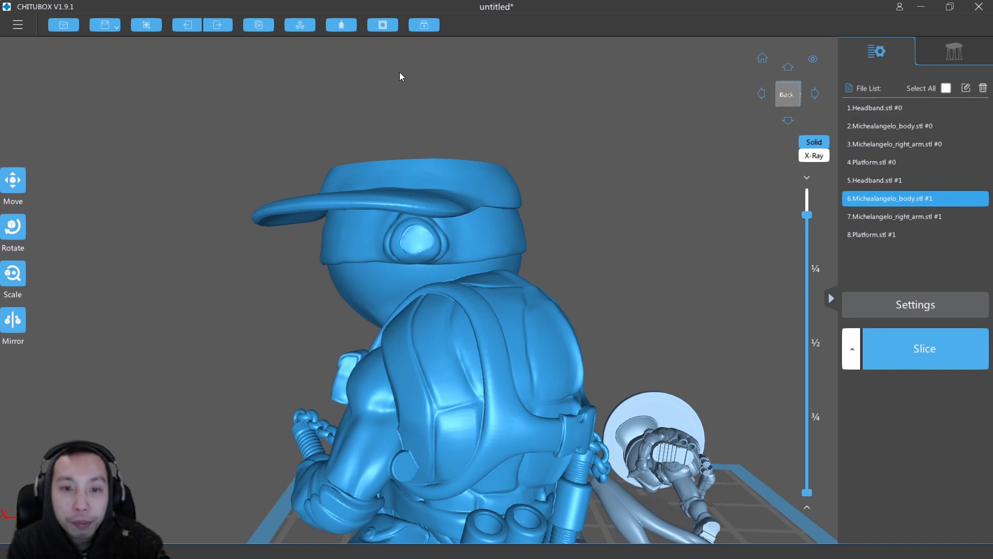
click(381, 26)
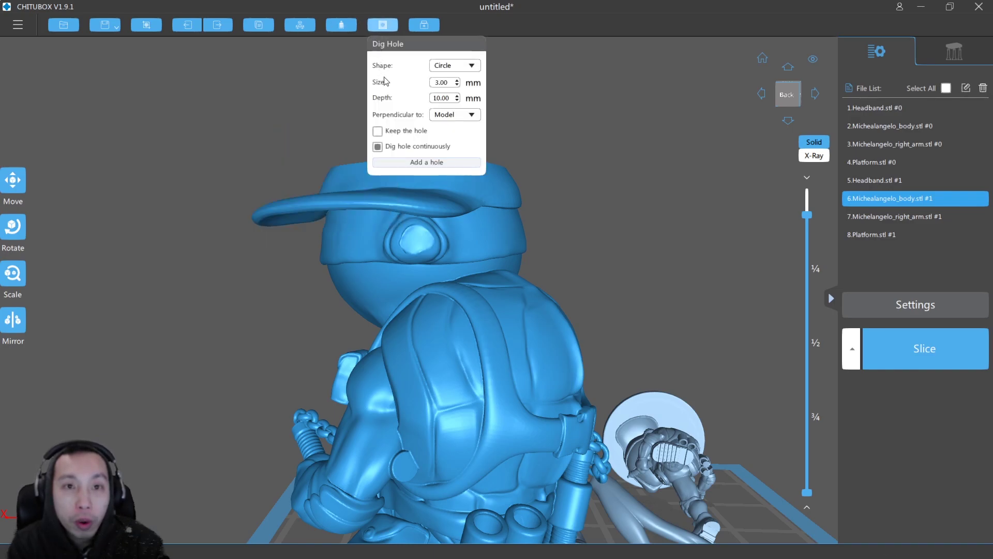
click(456, 84)
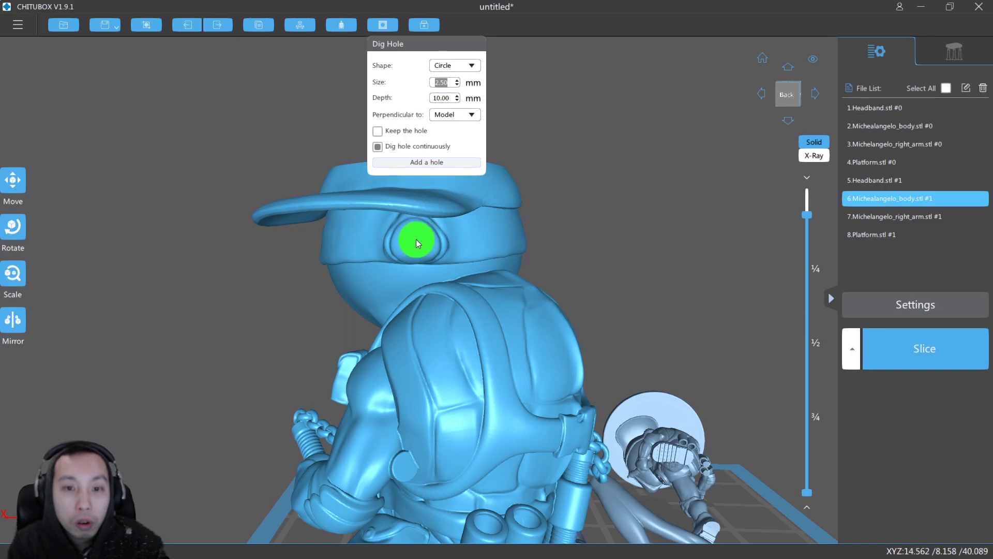
click(415, 239)
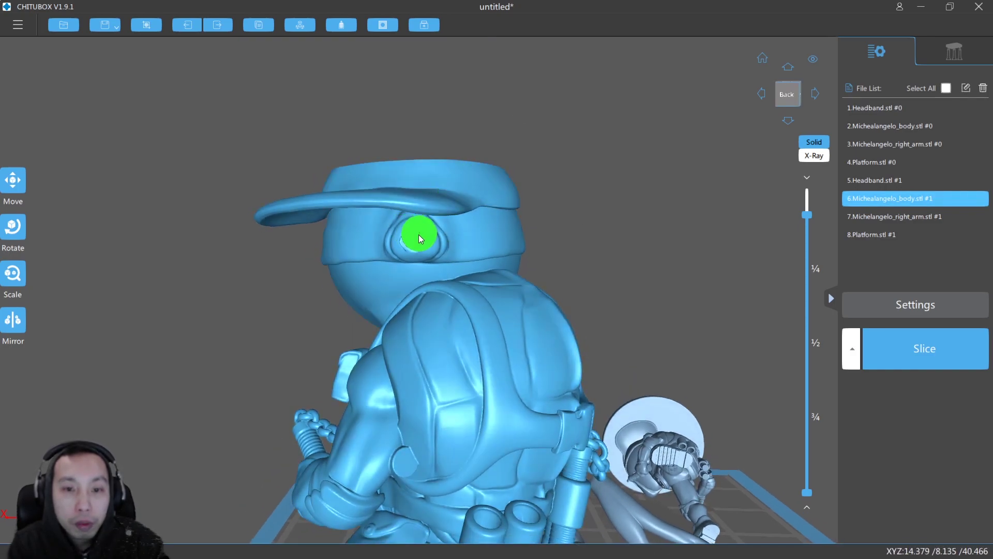
click(419, 242)
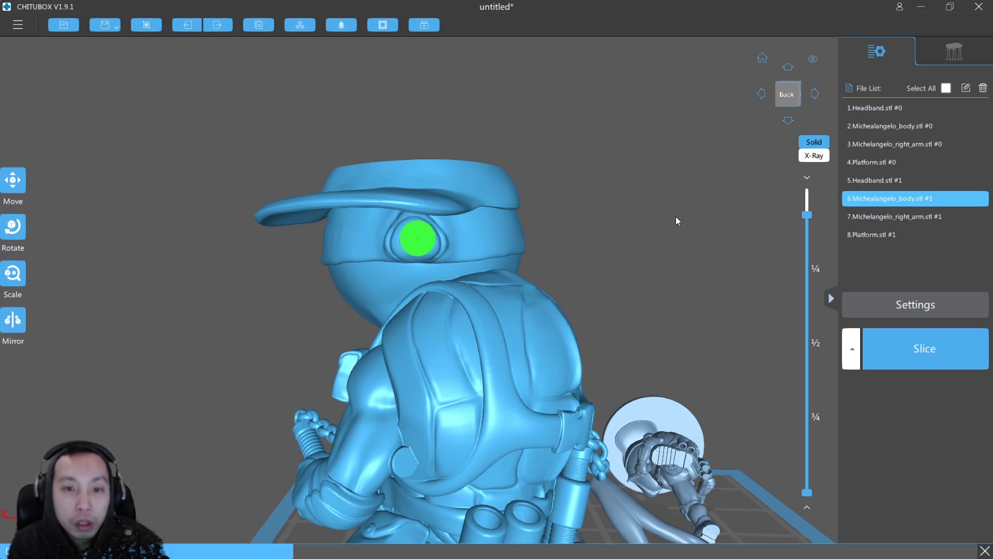
Step: Examine the hole in the headband socket and the hollow interior of the head from several angles
right_drag(643, 213, 634, 249)
scroll(505, 243, up, 2)
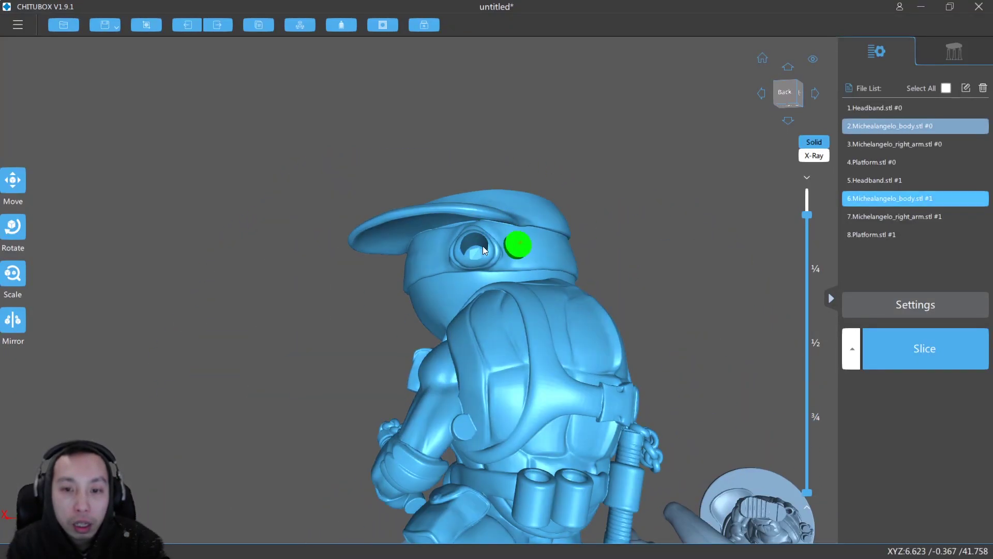
scroll(460, 256, up, 5)
scroll(488, 274, up, 5)
scroll(545, 275, down, 8)
right_drag(659, 326, 651, 303)
scroll(687, 361, up, 3)
scroll(576, 310, down, 5)
click(424, 204)
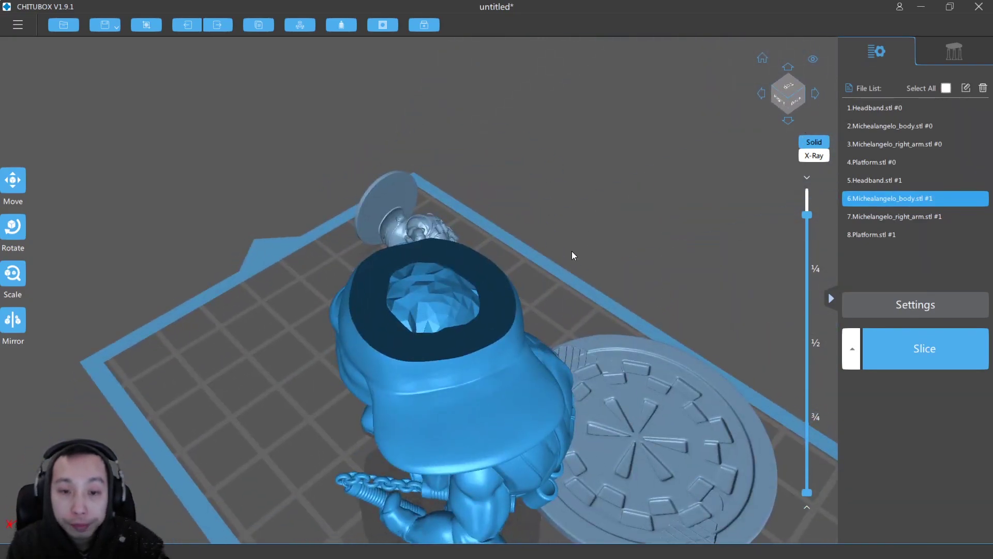
right_drag(572, 254, 637, 240)
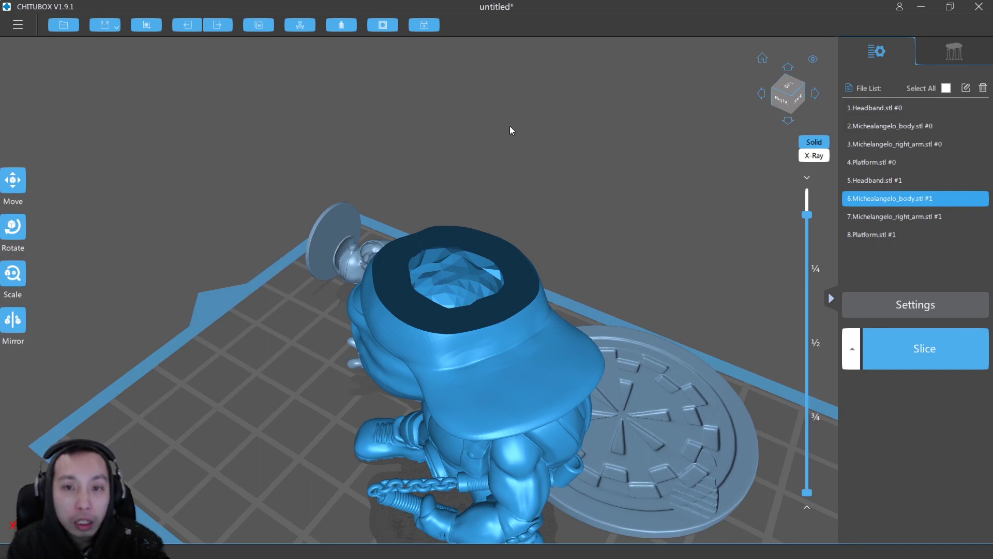
click(383, 25)
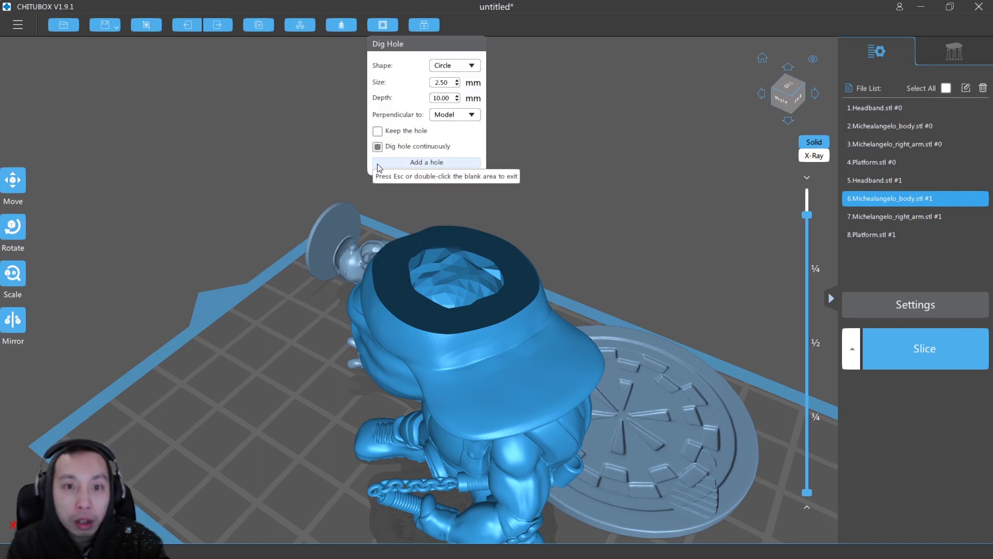
click(427, 163)
double_click(514, 162)
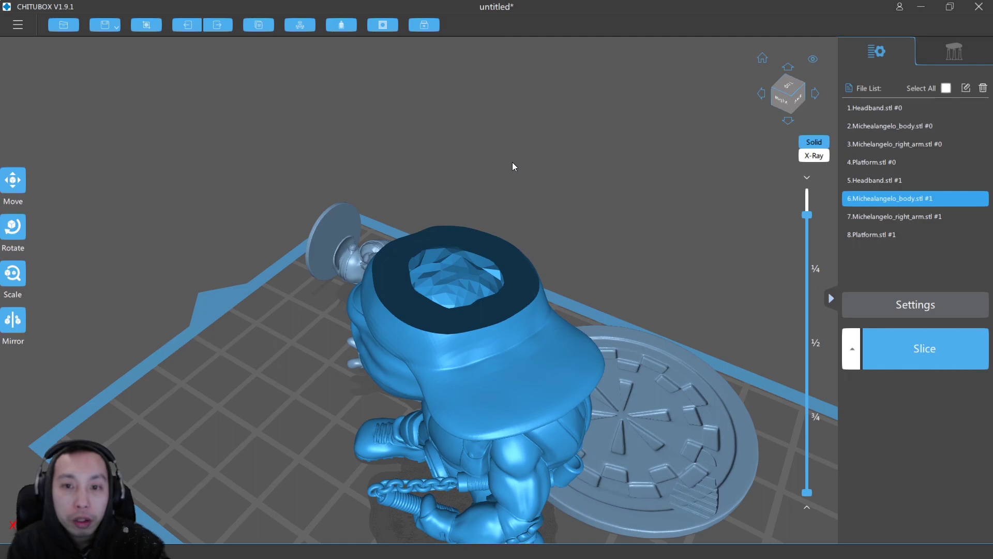
Step: Dig a 2.50 mm circular trial hole into the side of the larger body's head
drag(564, 252, 435, 39)
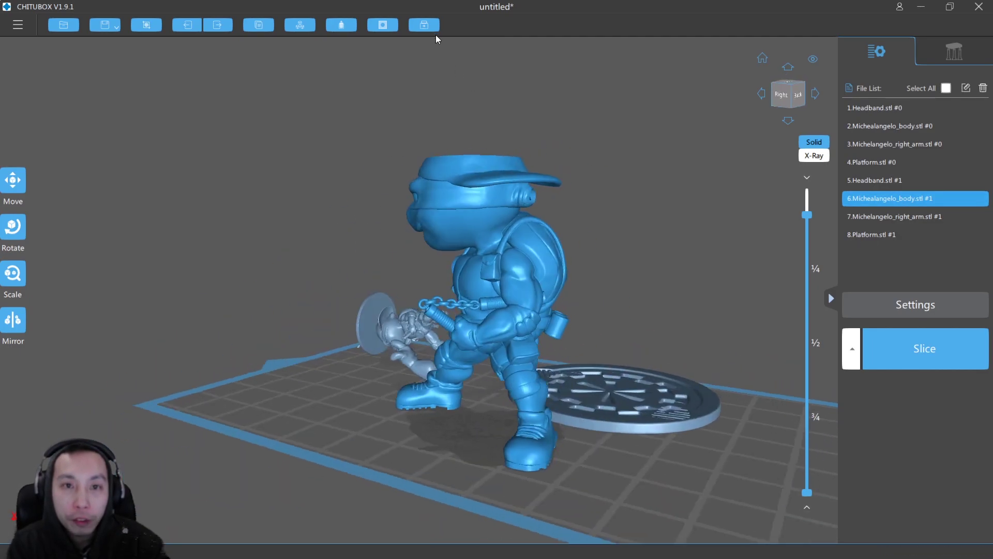
click(391, 25)
click(647, 147)
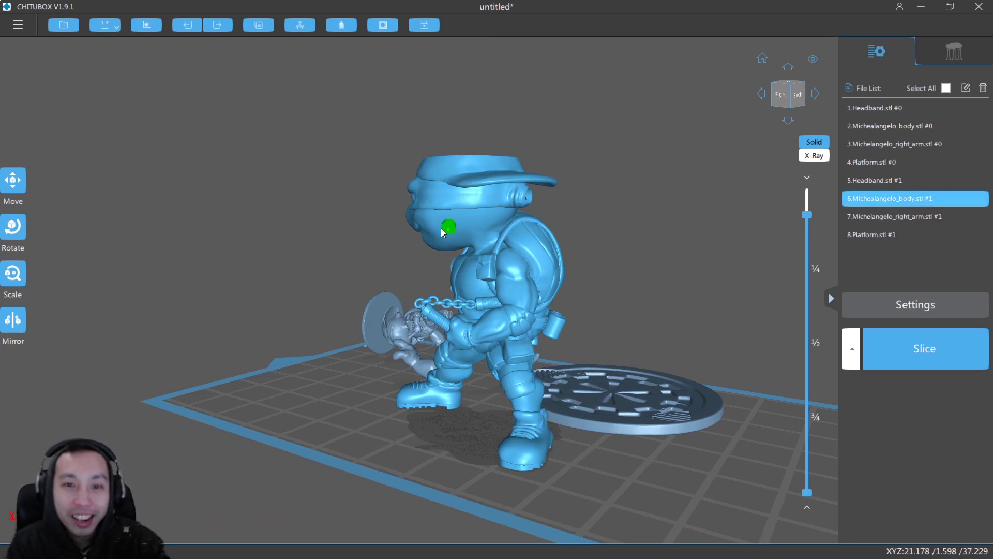
click(477, 222)
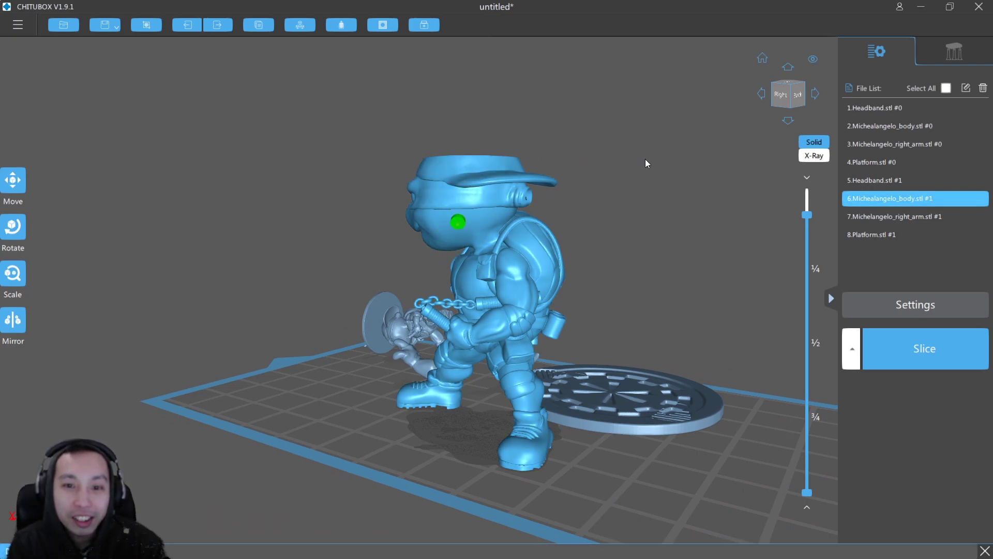
mouse_move(638, 191)
mouse_down()
mouse_move(654, 150)
mouse_move(631, 183)
mouse_move(569, 166)
mouse_move(573, 192)
mouse_move(557, 191)
mouse_move(597, 197)
mouse_up()
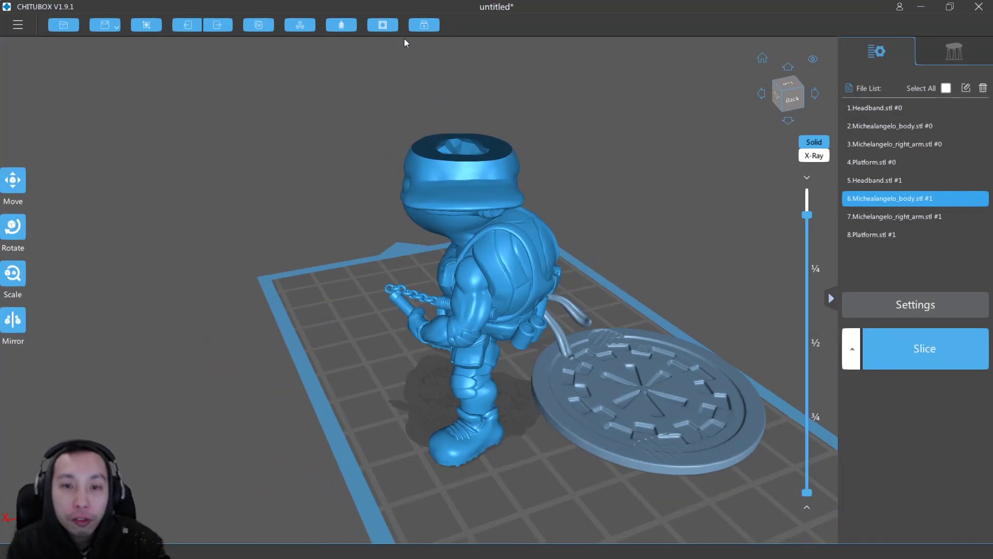
click(390, 29)
click(616, 113)
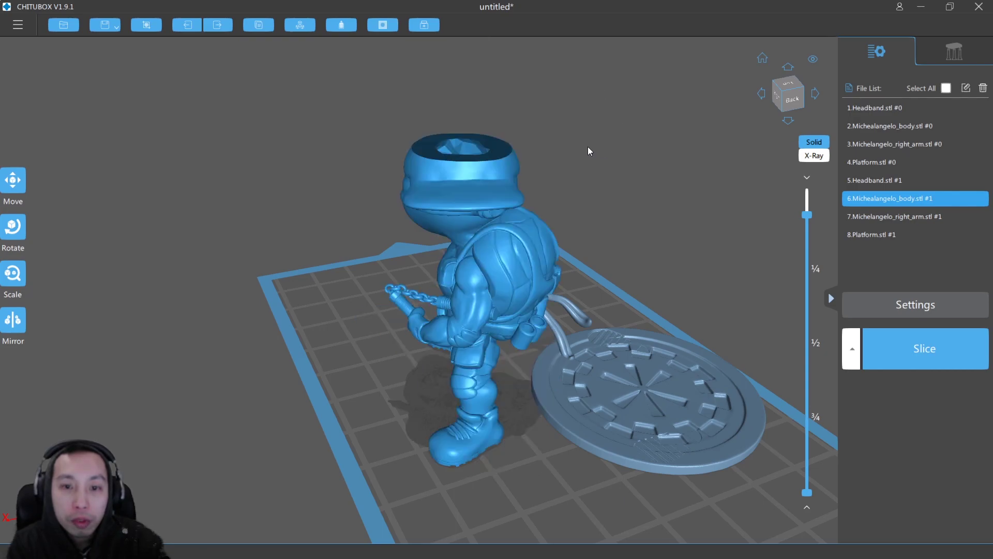
drag(588, 151, 627, 175)
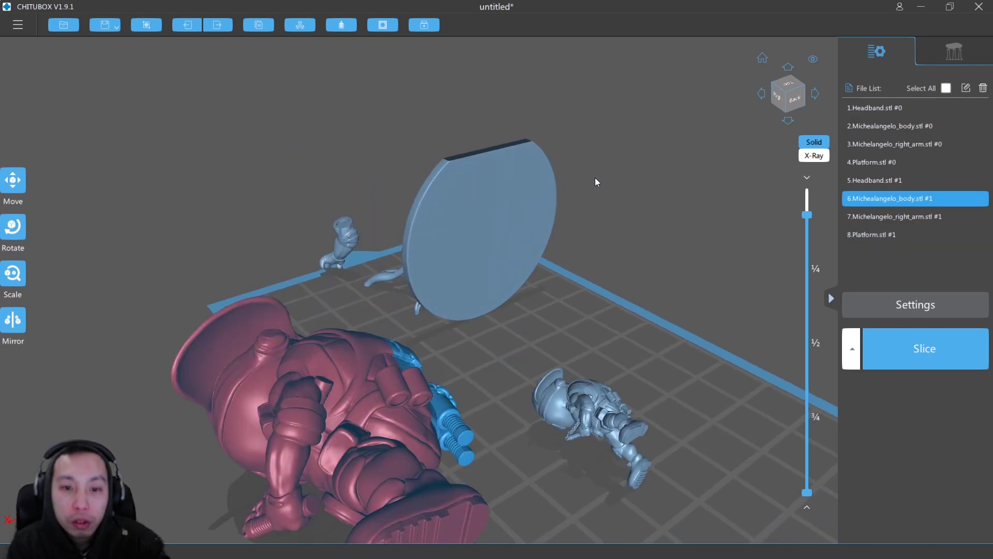
Step: Redo the undone operations to restore the larger body's upright placement, hollowing and headband-socket hole
drag(298, 188, 454, 224)
drag(574, 254, 650, 323)
drag(750, 233, 177, 52)
click(227, 28)
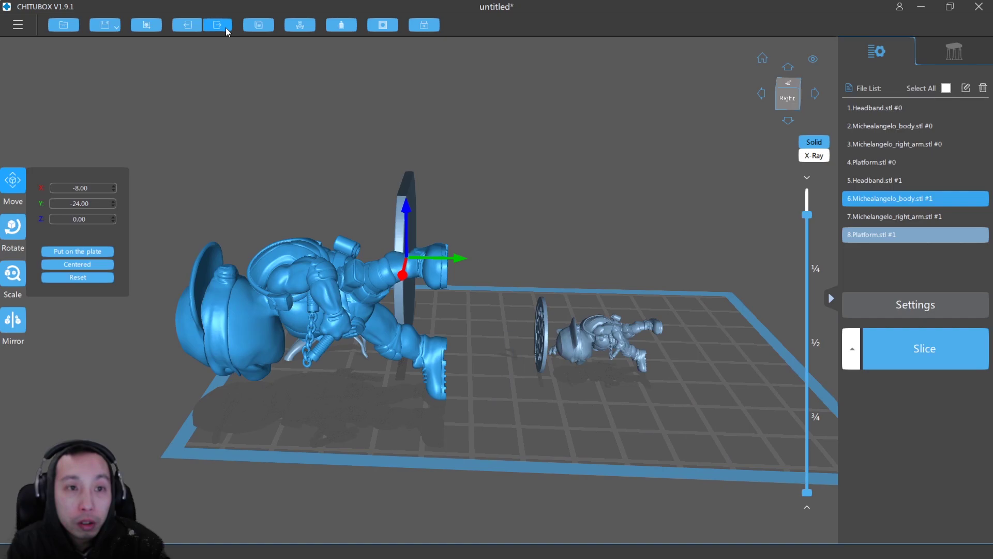
click(225, 26)
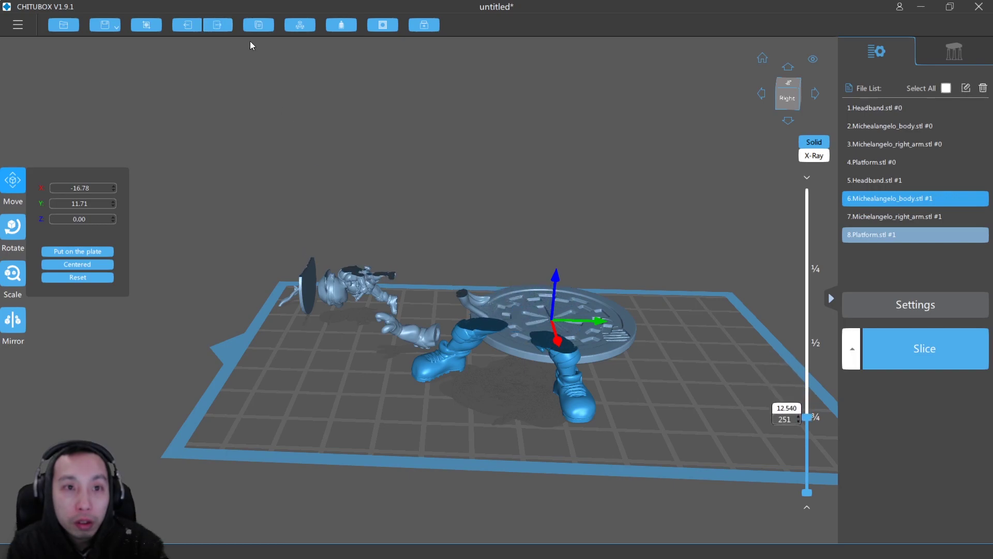
click(224, 27)
click(222, 25)
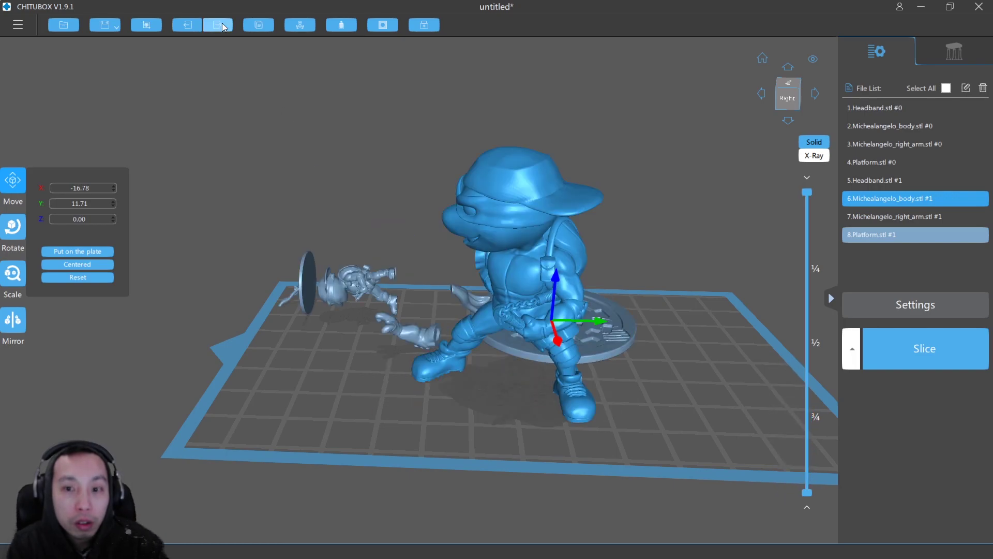
drag(307, 156, 220, 52)
click(222, 25)
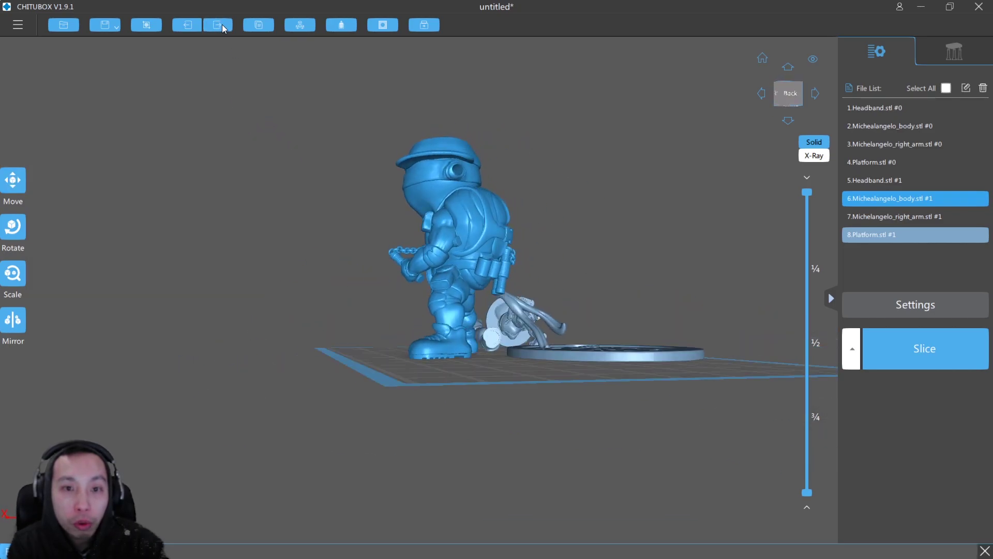
Step: Enable Keep the hole and dig a 2.50 mm circular hole, 10.00 mm deep and perpendicular to the model, in the larger body's jaw
right_drag(245, 76, 242, 64)
right_drag(304, 169, 424, 239)
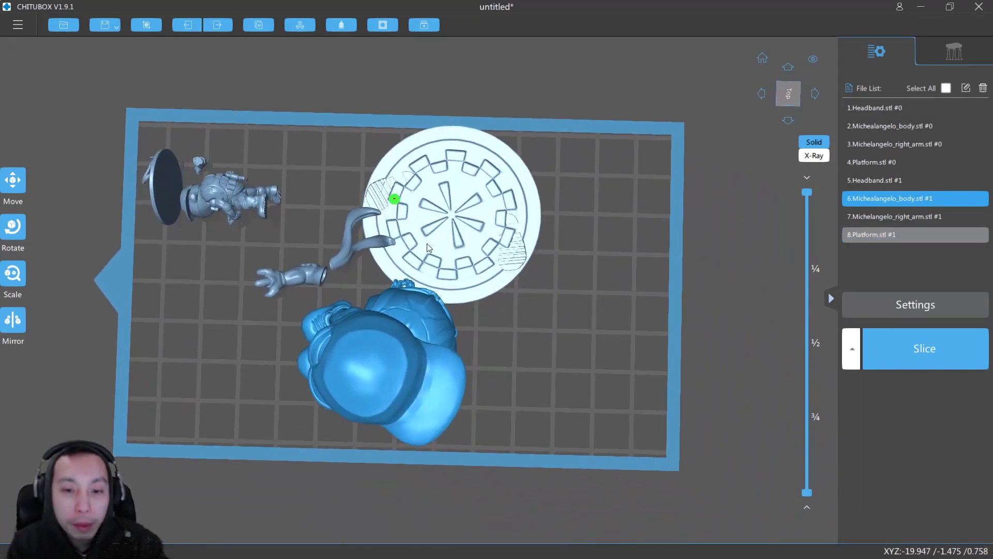
right_drag(480, 269, 455, 257)
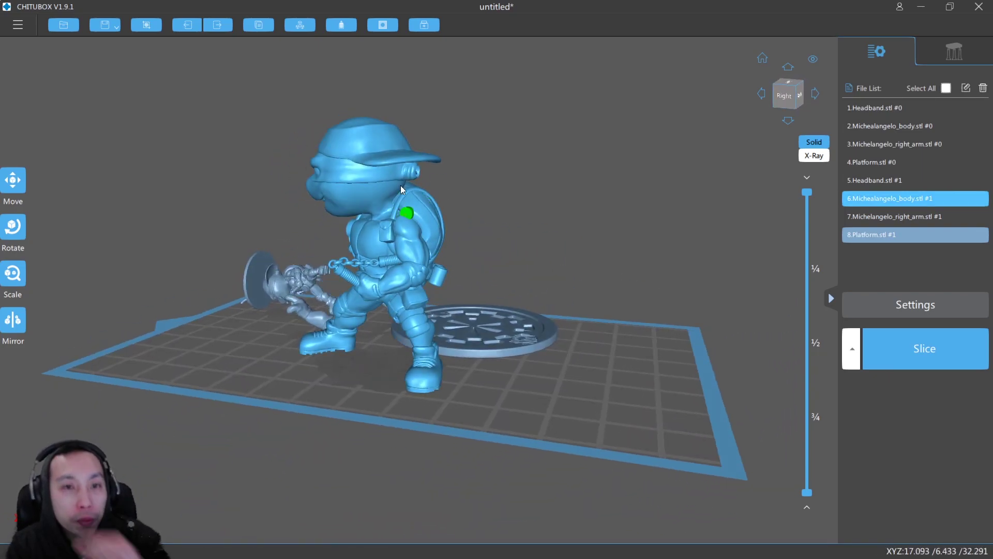
click(383, 25)
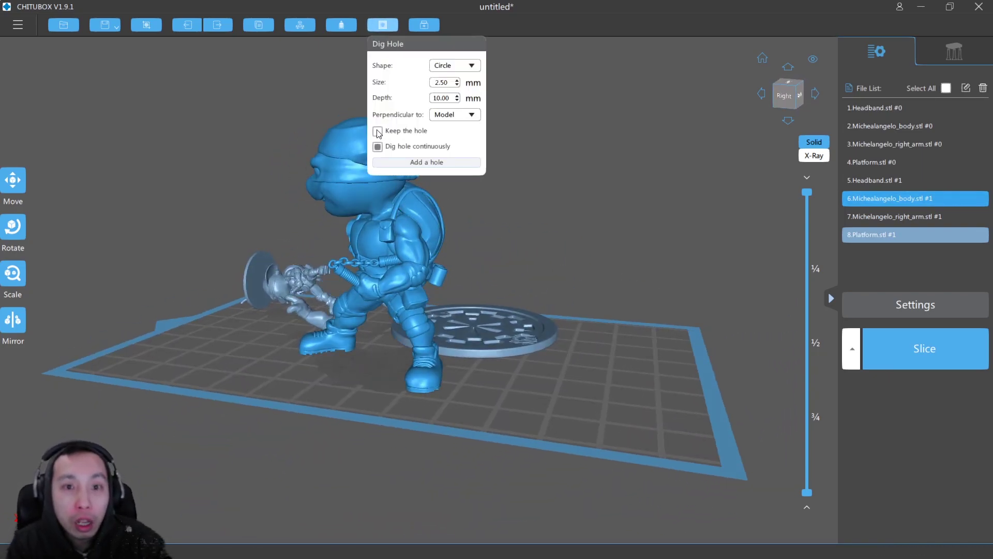
right_drag(541, 230, 475, 230)
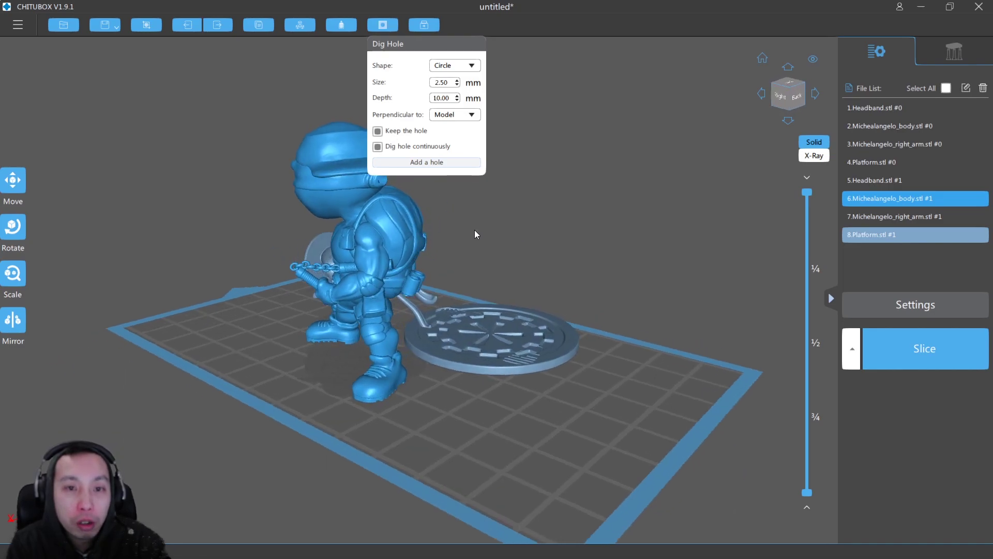
click(332, 200)
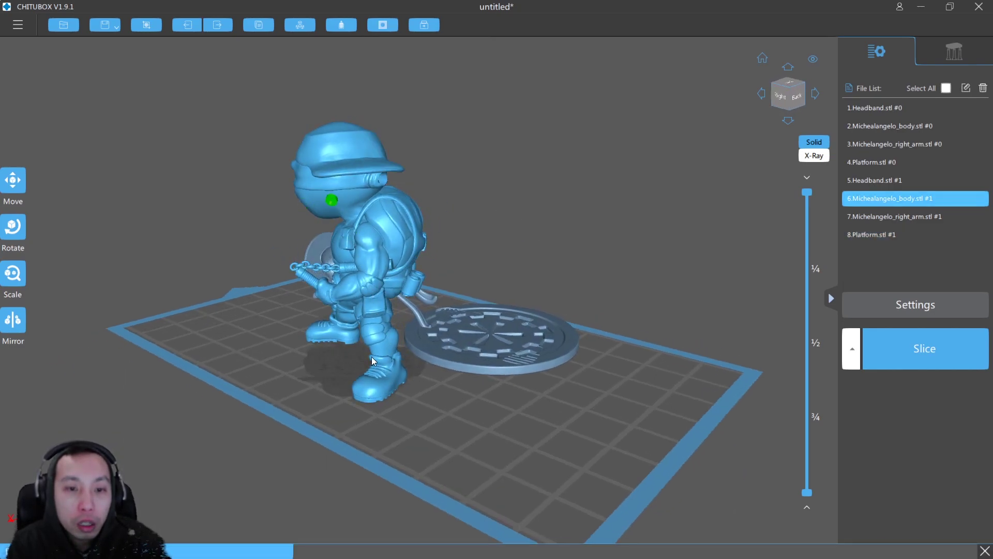
Step: Examine the separate plug piece on the build plate beside the smaller figure's platform and headband
right_drag(445, 375, 464, 447)
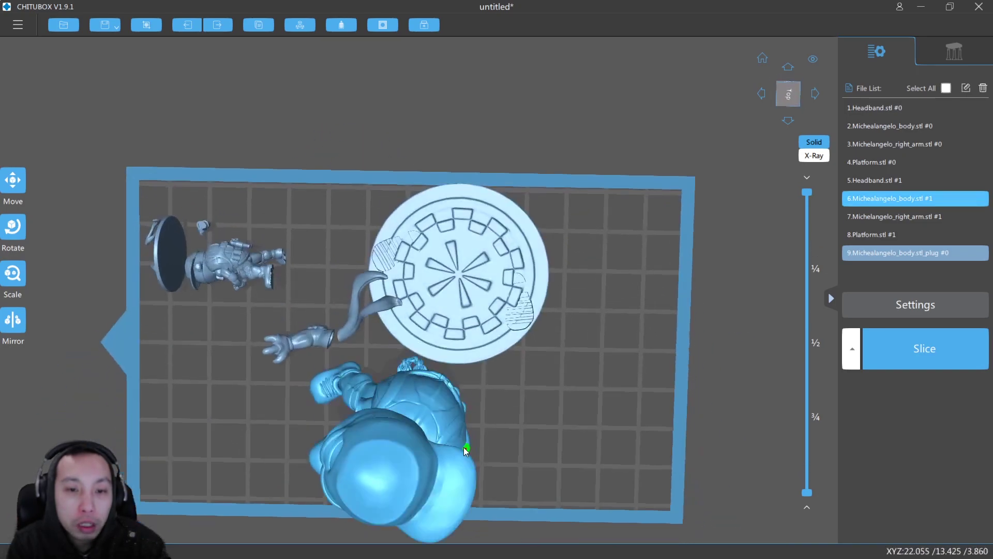
right_drag(256, 246, 296, 212)
scroll(272, 411, up, 1)
middle_drag(271, 412, 347, 265)
scroll(271, 431, up, 4)
right_drag(271, 431, 294, 383)
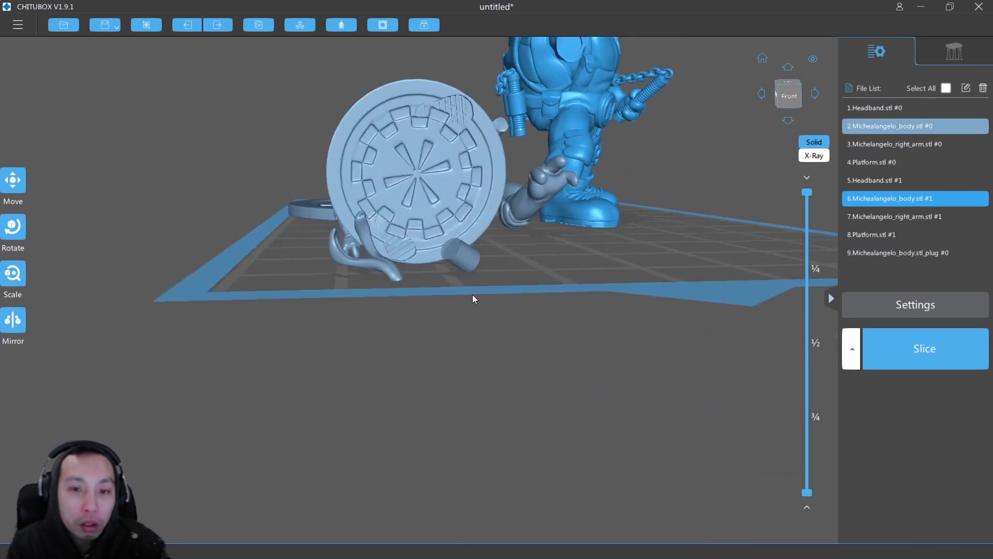
right_drag(554, 264, 219, 265)
right_drag(514, 264, 303, 228)
Step: Clip the view down to chest height and dig a 2.50 mm trial hole, 10.00 mm deep, in the larger body's right-arm socket
scroll(482, 217, up, 2)
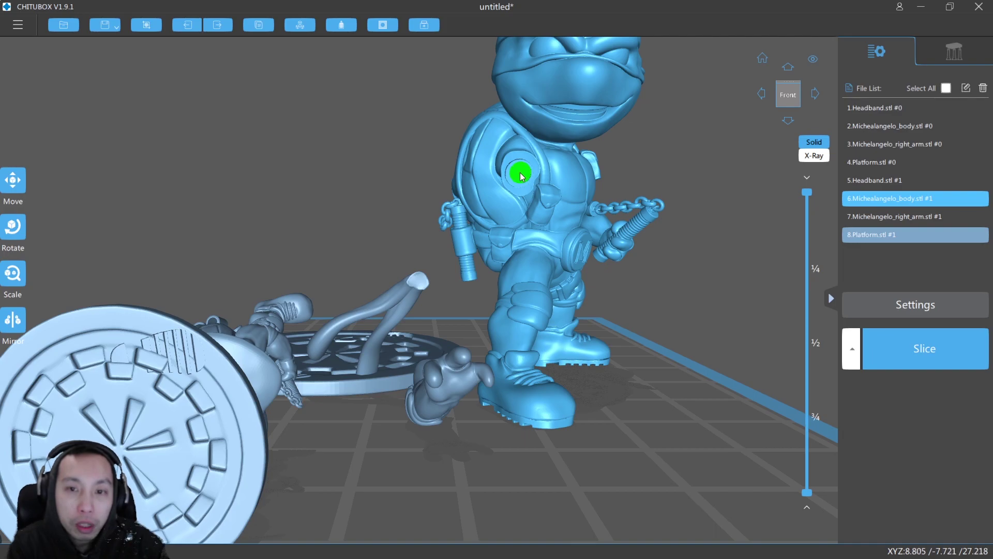
right_drag(522, 176, 473, 211)
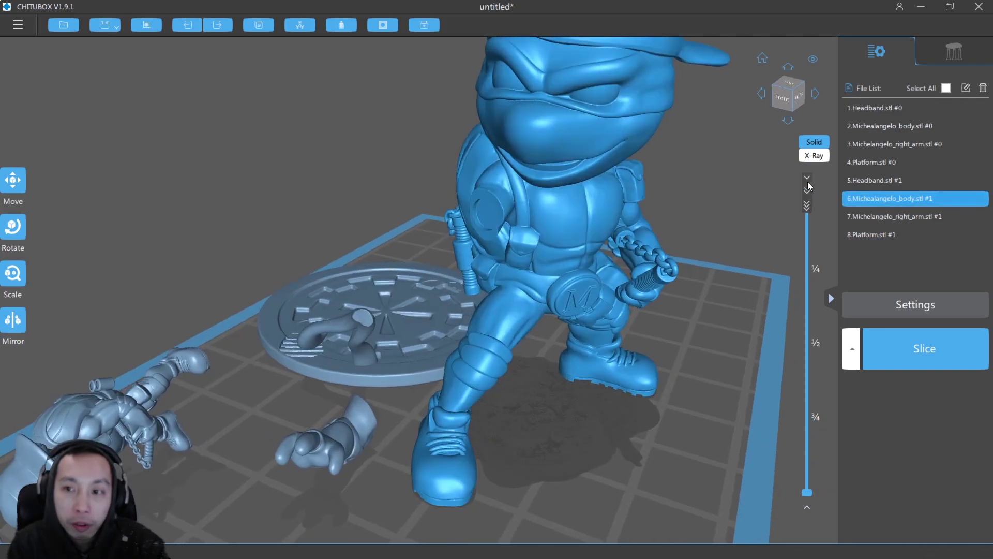
drag(810, 197, 820, 328)
right_drag(673, 272, 533, 238)
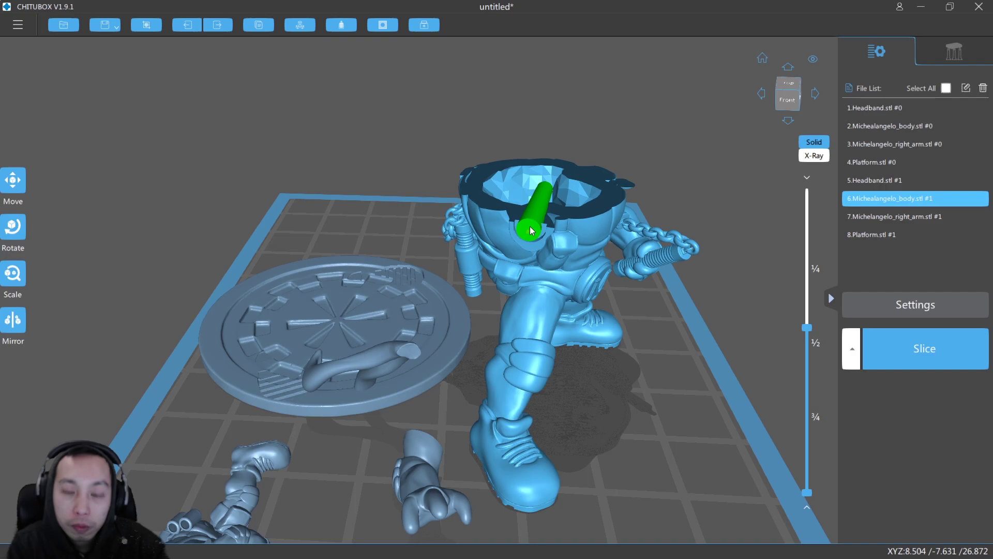
click(530, 225)
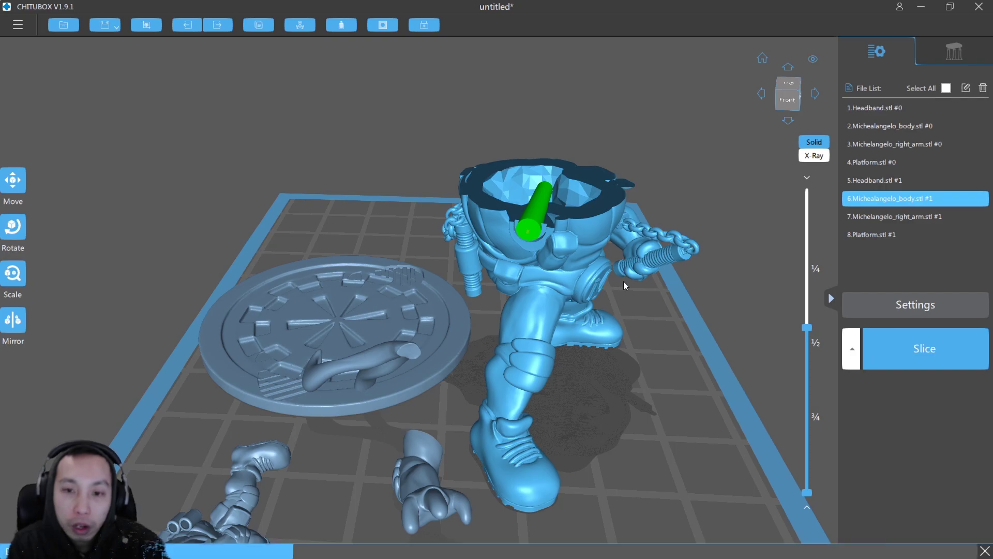
Step: Raise the clipping height to just above the larger body's shoulders and undo the right-arm socket hole
right_drag(635, 287, 731, 270)
drag(807, 327, 816, 279)
right_drag(638, 284, 601, 269)
key(ctrl+z)
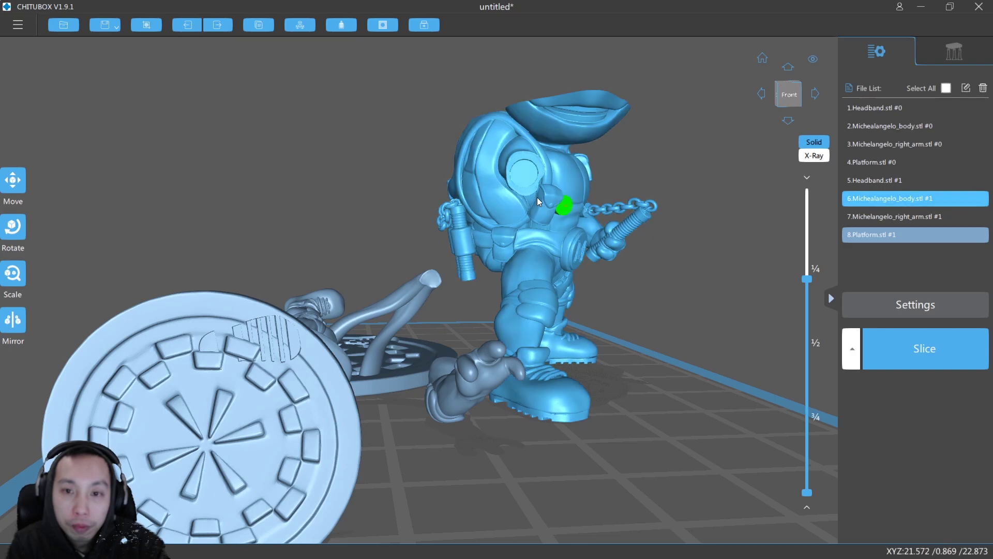
Step: Dig a 2.50 mm circular hole in the centre of the larger body's right-arm socket and restore the full-height view
click(526, 176)
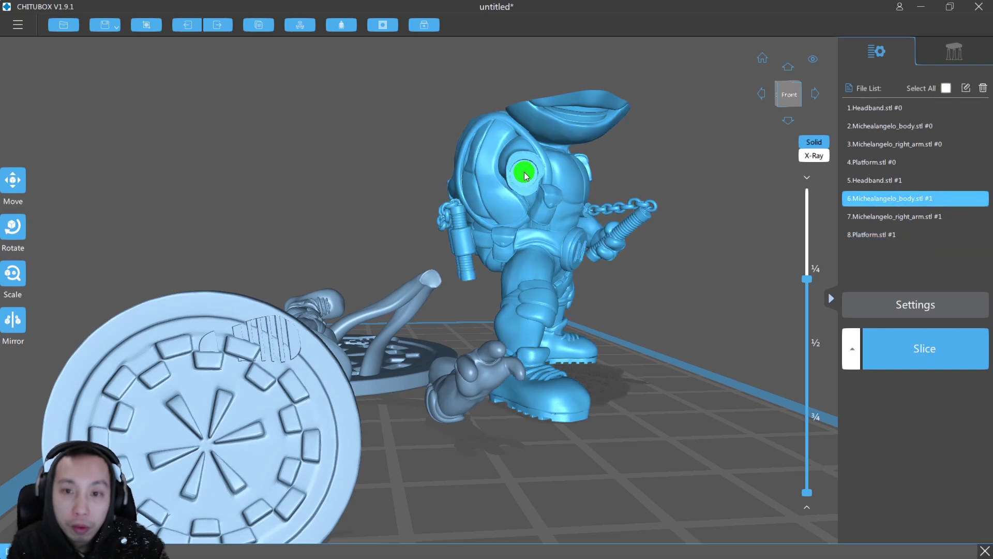
right_drag(651, 217, 660, 270)
drag(808, 275, 807, 192)
right_drag(468, 283, 787, 174)
right_drag(658, 228, 526, 273)
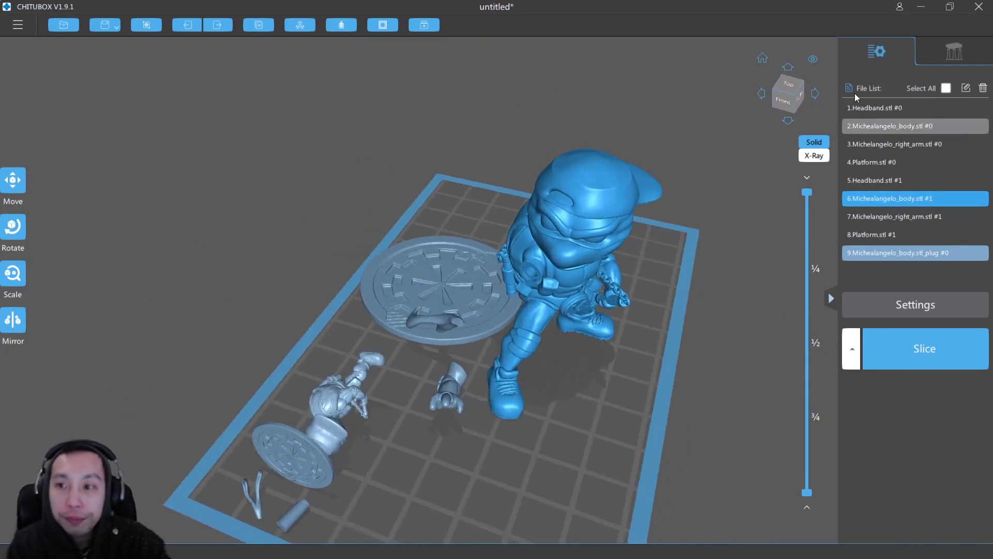
click(13, 179)
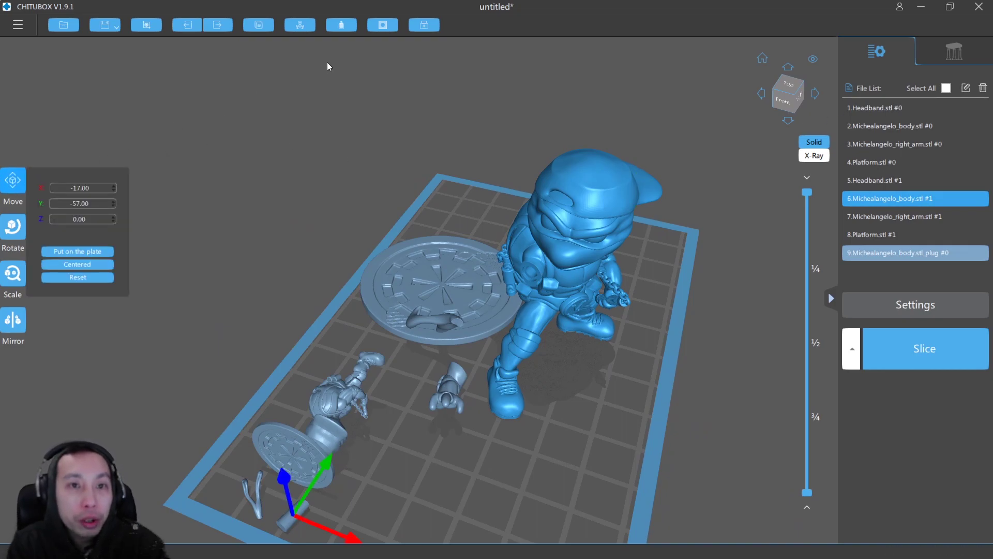
click(382, 26)
click(301, 152)
click(382, 26)
click(298, 137)
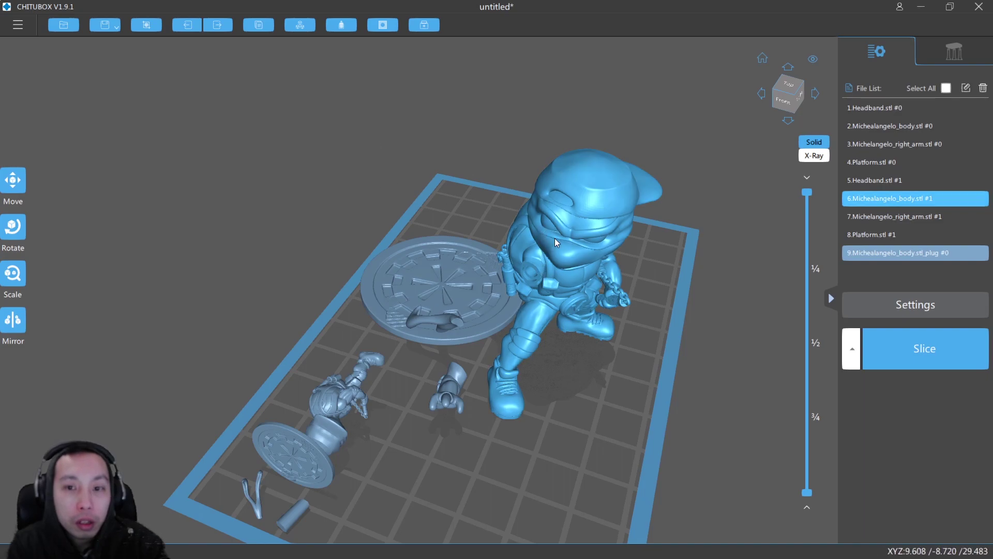
Step: Rotate the large platform by -45° about the X axis
right_drag(582, 287, 510, 268)
drag(510, 268, 538, 228)
right_drag(538, 229, 321, 341)
click(394, 359)
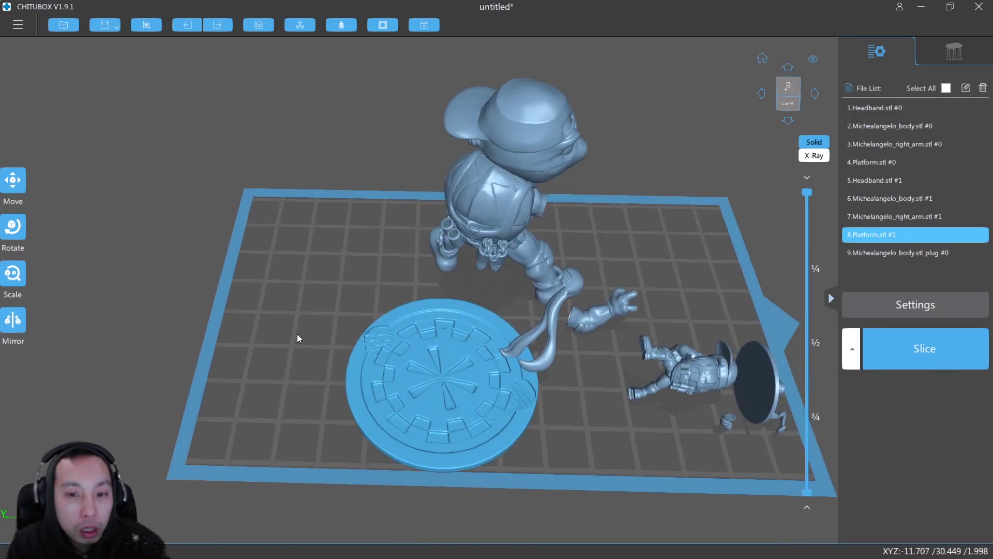
click(13, 226)
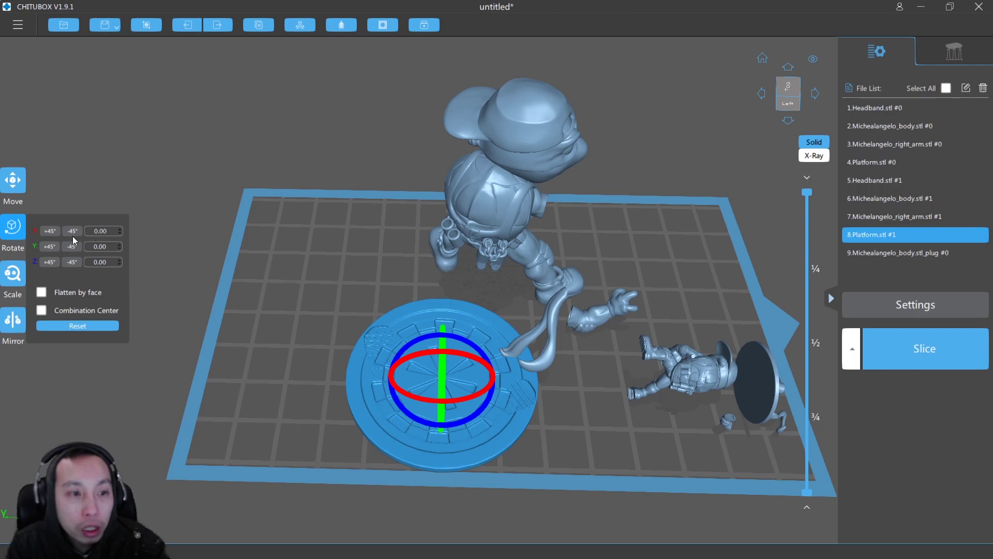
click(72, 231)
right_drag(291, 278, 326, 245)
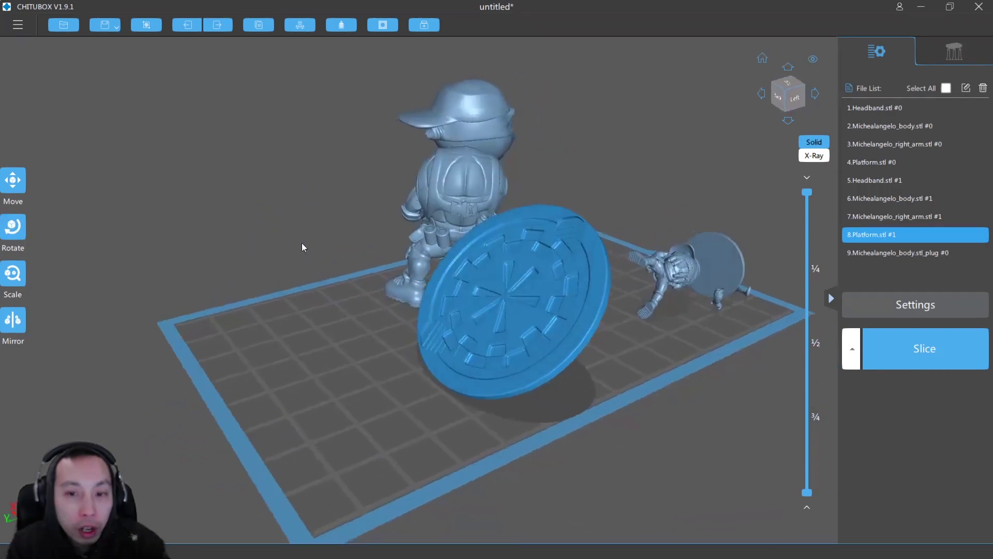
Step: Move the tilted large platform to the far corner of the plate and the large headband to about X -9.78, Y -7.29
right_drag(492, 291, 431, 353)
drag(443, 368, 318, 359)
drag(494, 260, 429, 266)
right_drag(568, 313, 484, 281)
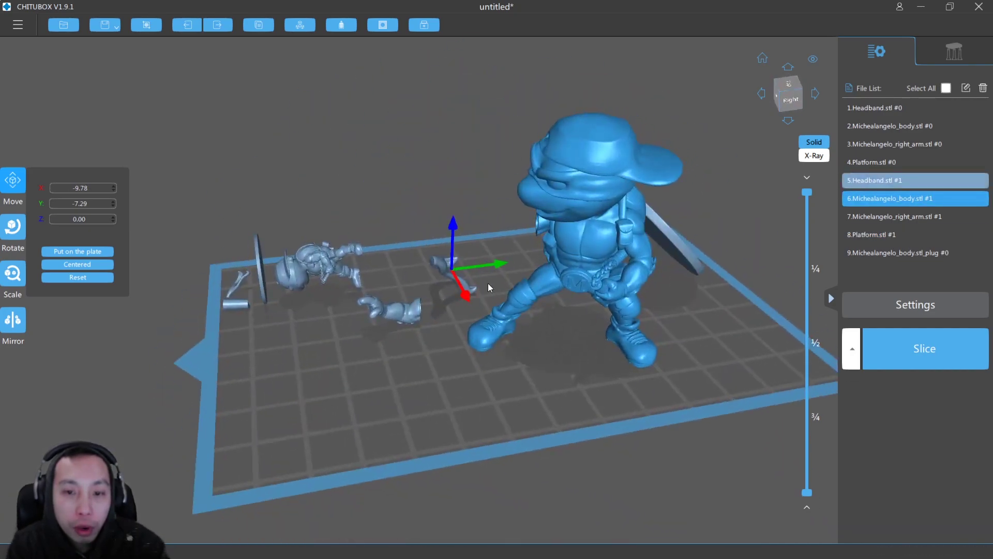
Step: Move the large right arm to about X 3.99, Y -41.02 and the larger body to about X 19.11, Y -2.55
drag(575, 270, 566, 281)
right_drag(416, 305, 531, 335)
drag(467, 318, 445, 261)
drag(483, 368, 498, 467)
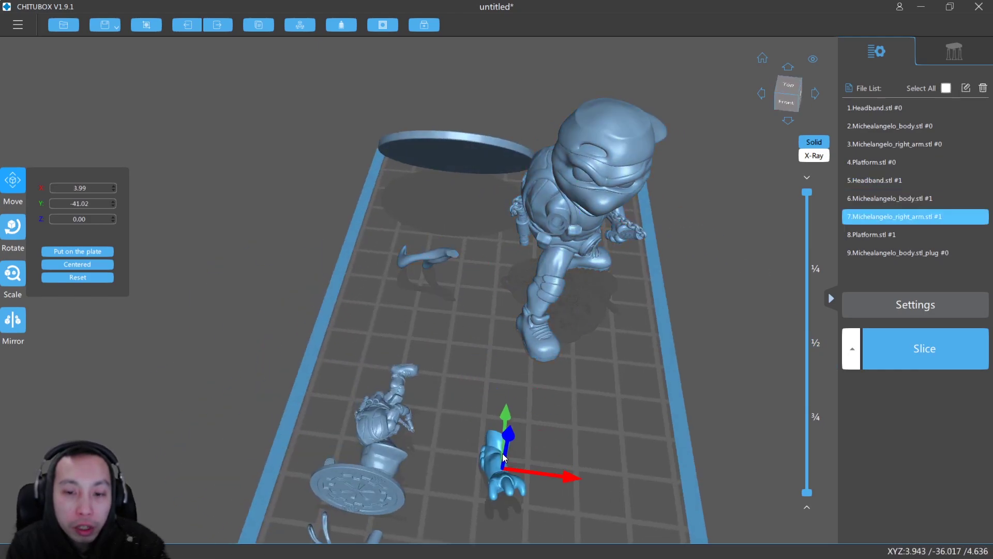
right_drag(549, 409, 548, 300)
drag(548, 296, 509, 319)
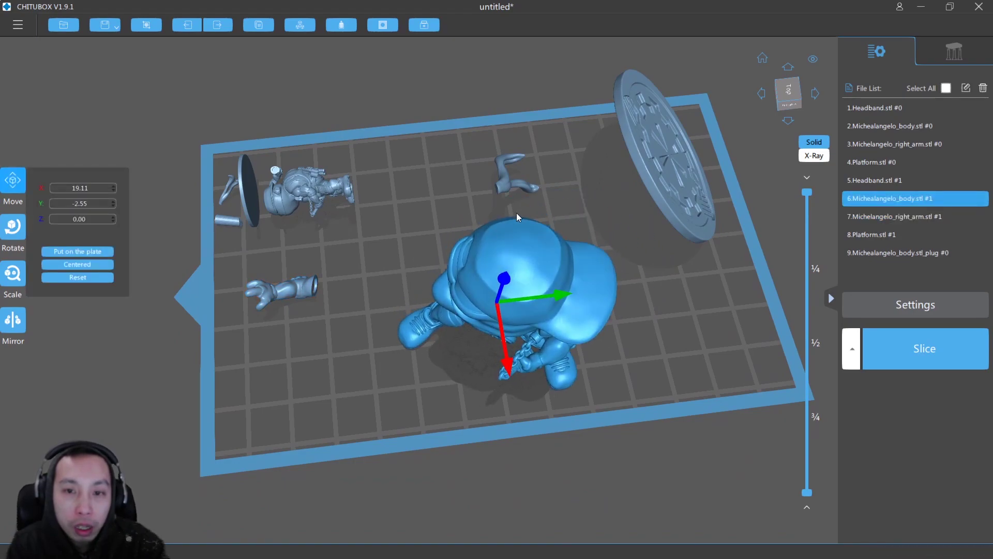
Step: Select the large platform and examine the spacing between the parts on the plate from several angles
click(503, 185)
click(642, 185)
right_drag(638, 258, 535, 283)
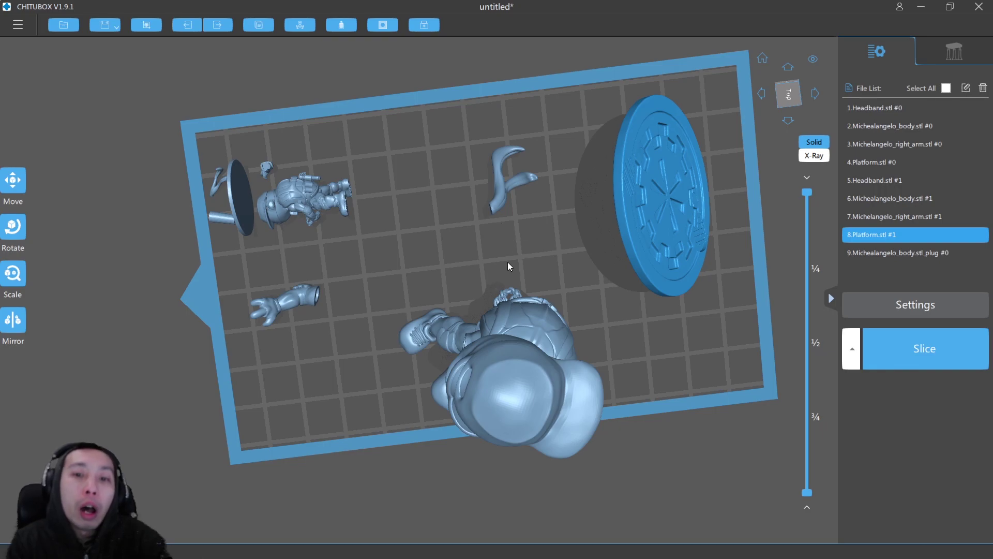
right_drag(490, 207, 485, 243)
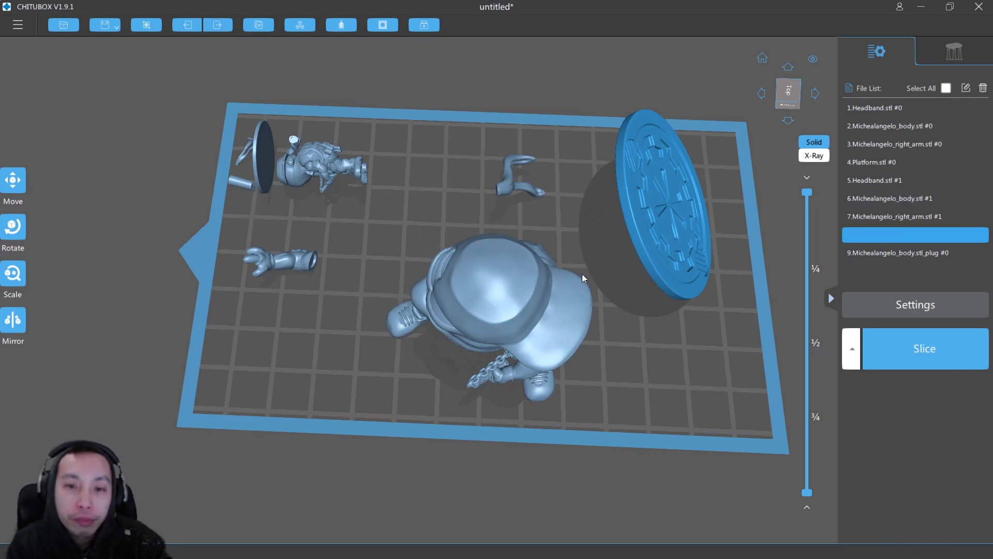
drag(531, 280, 568, 265)
drag(577, 218, 635, 284)
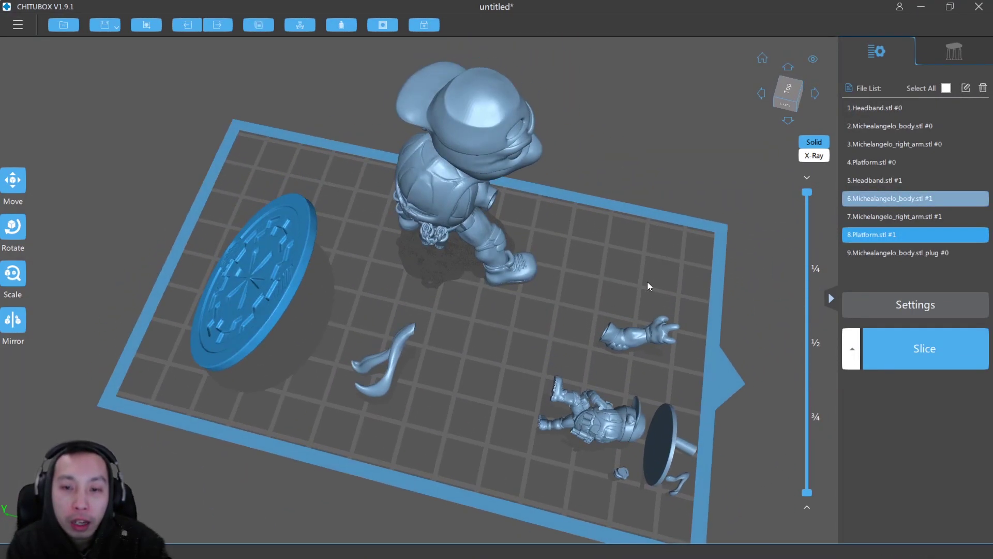
Step: Move the larger body to about X 4.29, Y 1.50 and the large headband to about X -33.12, Y -0.73
drag(455, 180, 463, 213)
right_drag(462, 214, 407, 300)
click(447, 293)
drag(458, 290, 413, 270)
drag(505, 276, 534, 217)
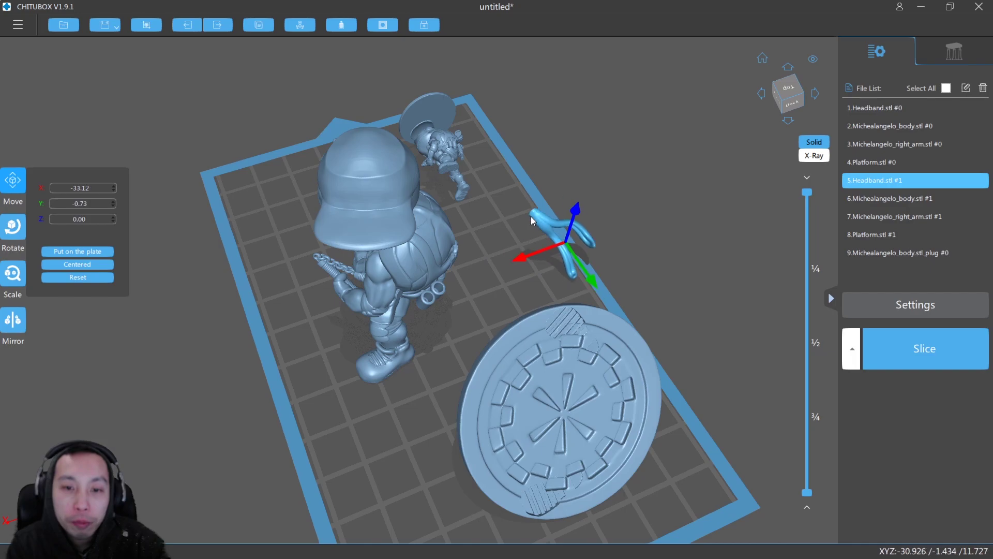
click(436, 265)
right_drag(523, 361, 487, 285)
click(608, 263)
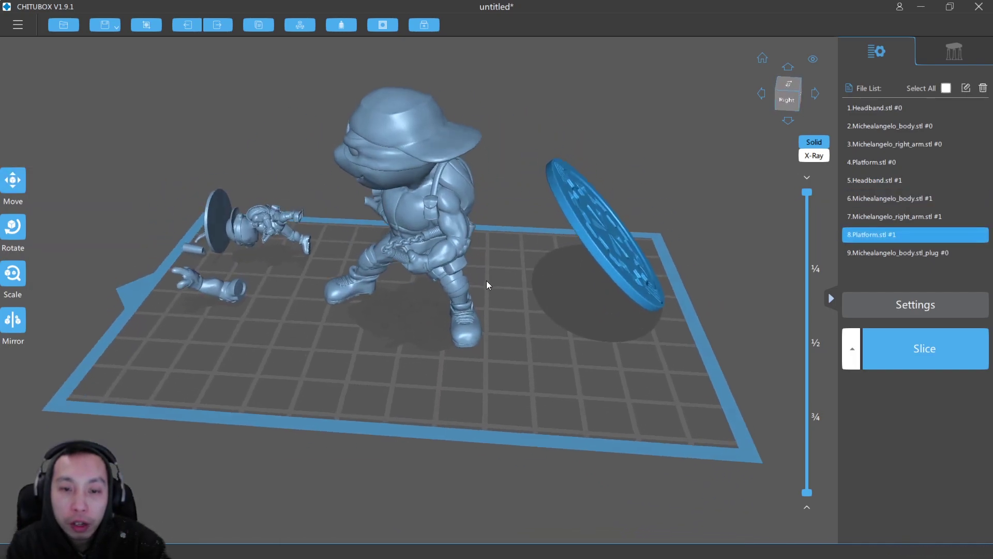
Step: Tilt the larger body backward by rotating it -76° about the X axis
click(433, 241)
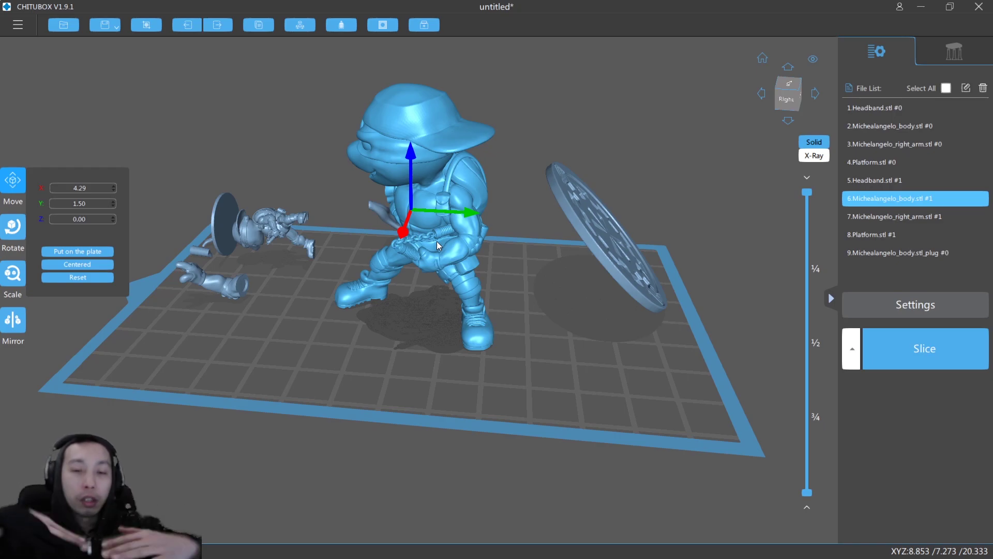
scroll(435, 249, up, 4)
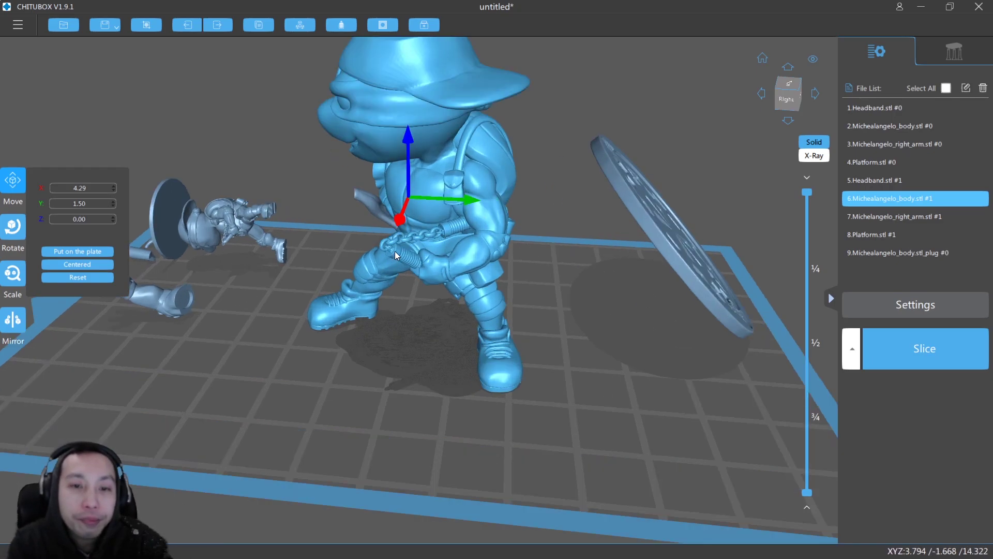
click(14, 235)
drag(455, 171, 540, 232)
right_drag(540, 232, 522, 275)
click(571, 247)
right_drag(571, 246, 623, 216)
right_drag(446, 212, 89, 200)
click(13, 226)
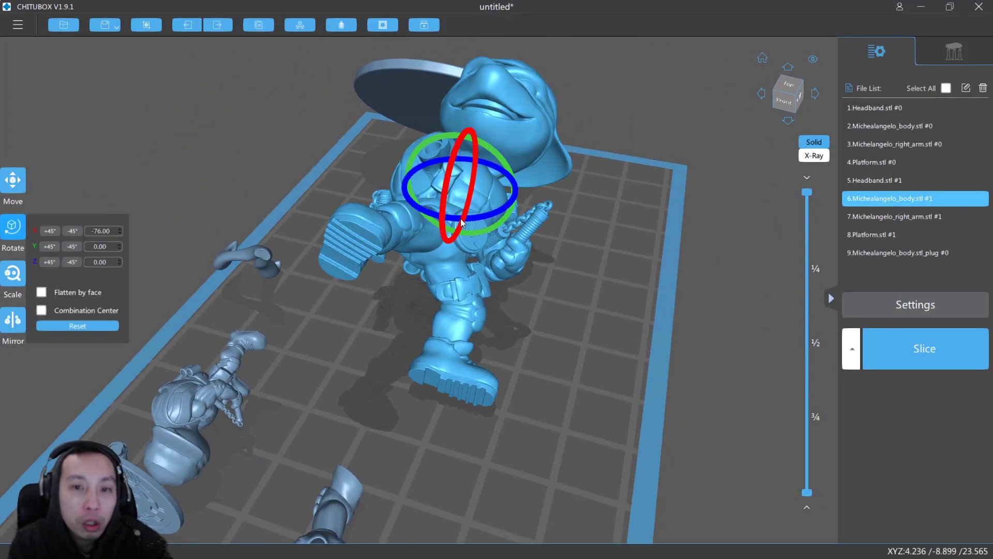
Step: Rotate the tilted larger body 32° about the Y axis
right_drag(575, 198, 548, 165)
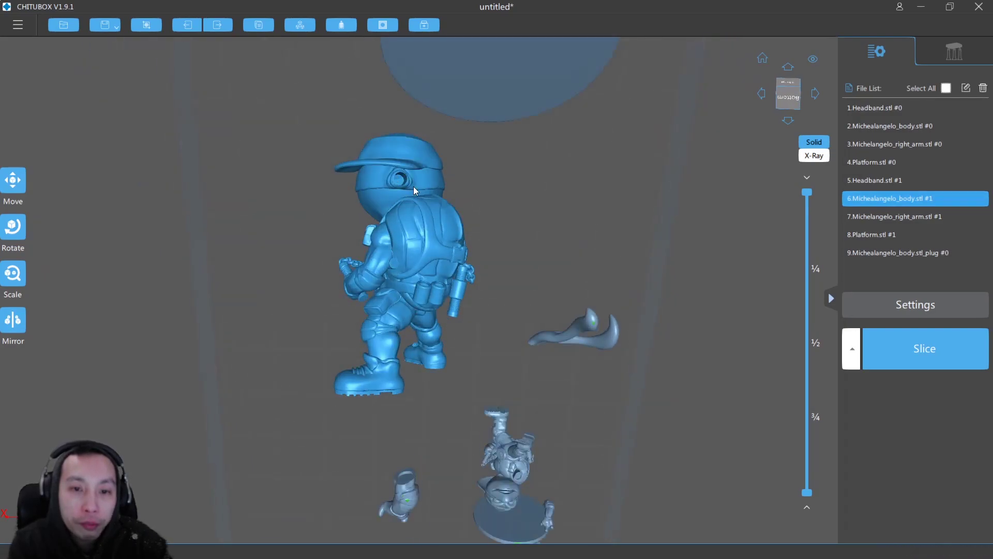
right_drag(414, 194, 410, 213)
click(15, 230)
right_drag(285, 231, 172, 233)
click(22, 226)
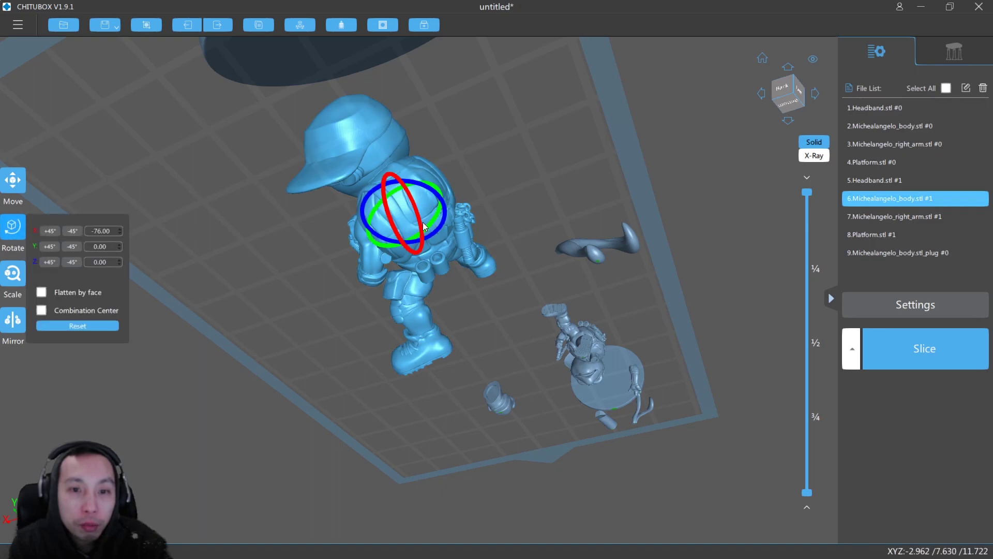
drag(434, 219, 443, 206)
right_drag(443, 205, 400, 185)
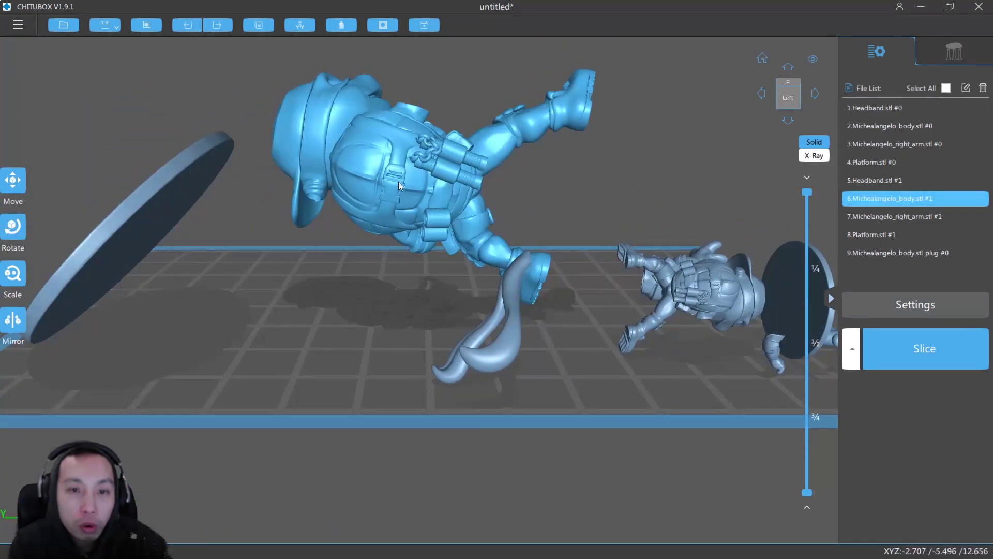
Step: Tilt the larger body slightly further about the X axis to bring its back closer to level with the plate
click(13, 226)
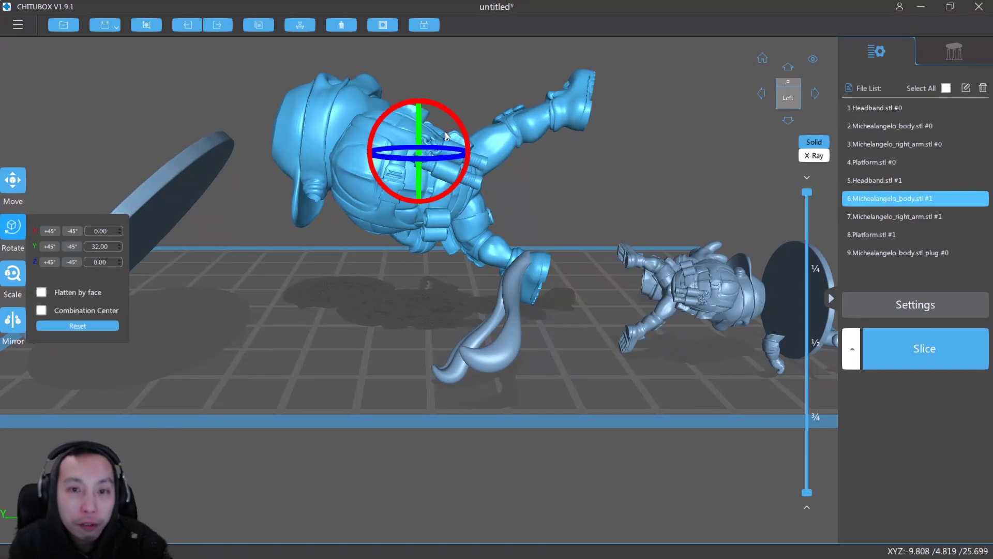
drag(463, 125, 425, 80)
click(12, 180)
right_drag(427, 170, 309, 218)
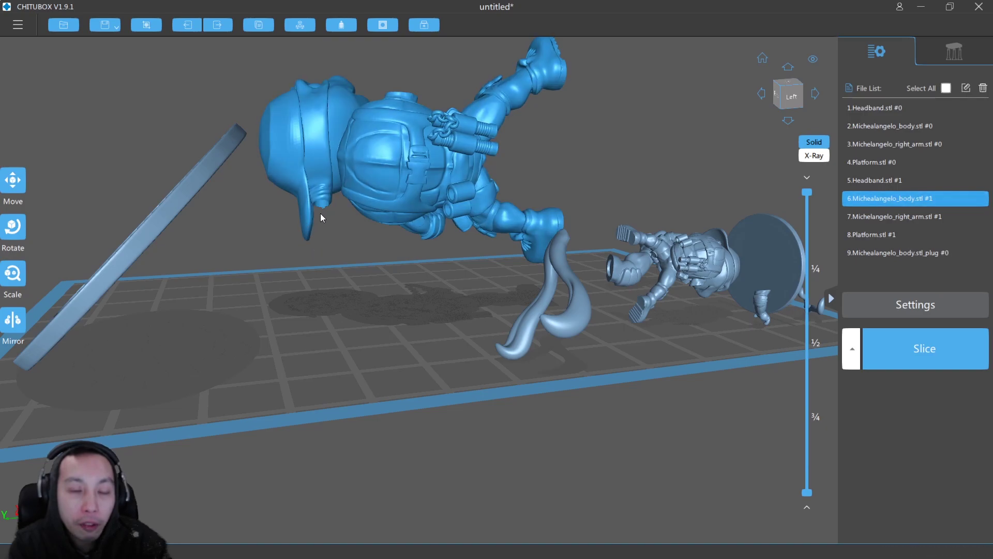
Step: Rotate the larger body -40° about the Y axis
mouse_move(312, 233)
right_down()
mouse_move(306, 223)
mouse_move(308, 233)
right_up()
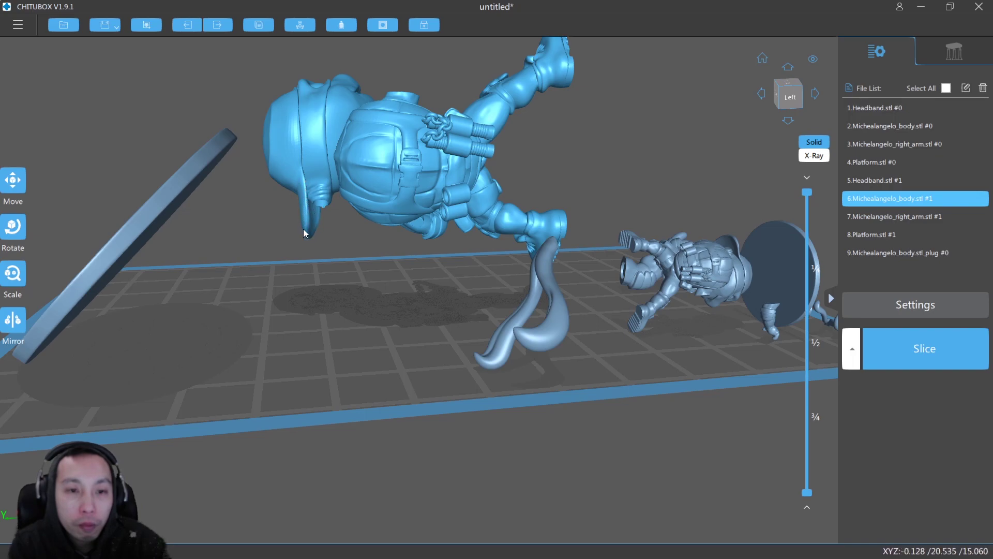
right_drag(340, 228, 357, 258)
click(13, 226)
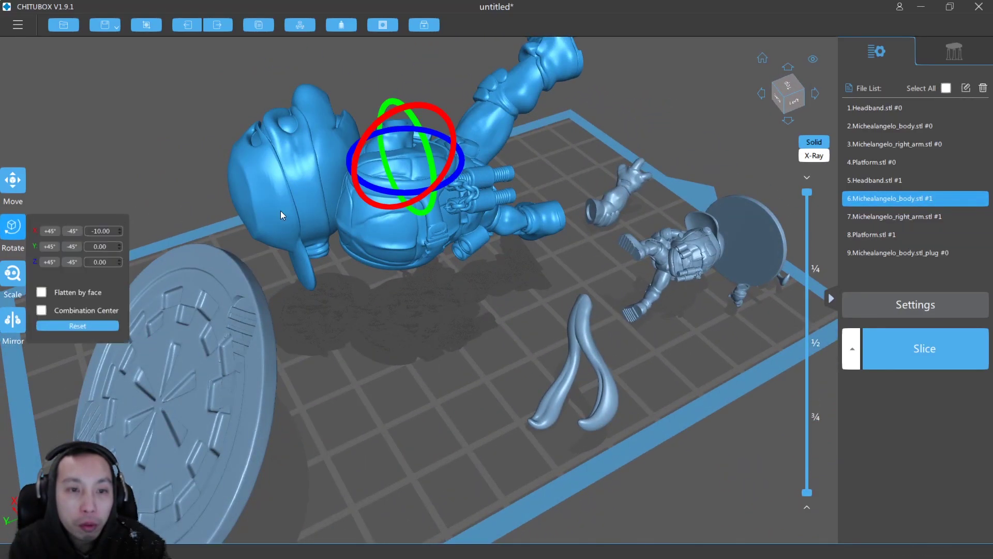
drag(428, 151, 430, 166)
right_drag(488, 241, 469, 212)
scroll(477, 208, up, 3)
right_drag(461, 294, 448, 249)
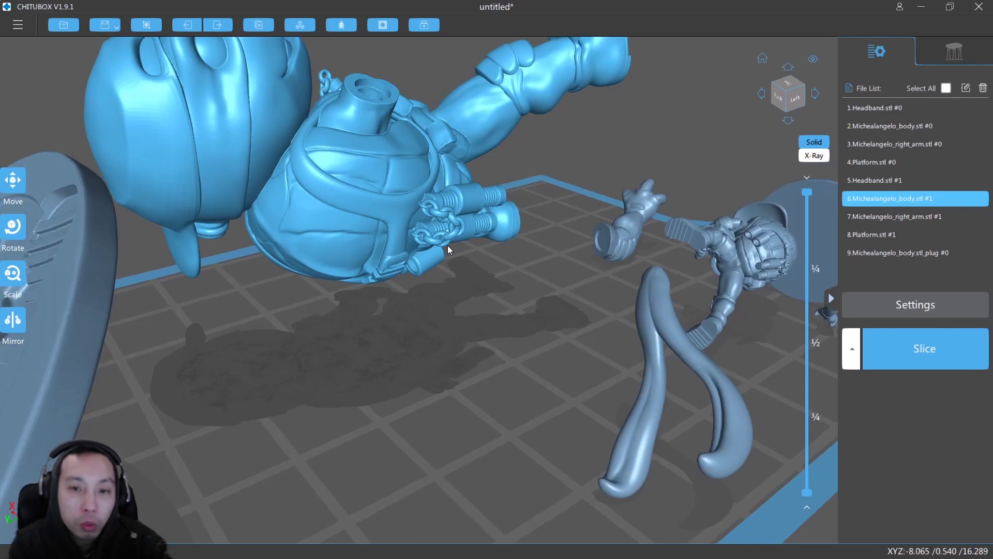
right_drag(423, 282, 413, 287)
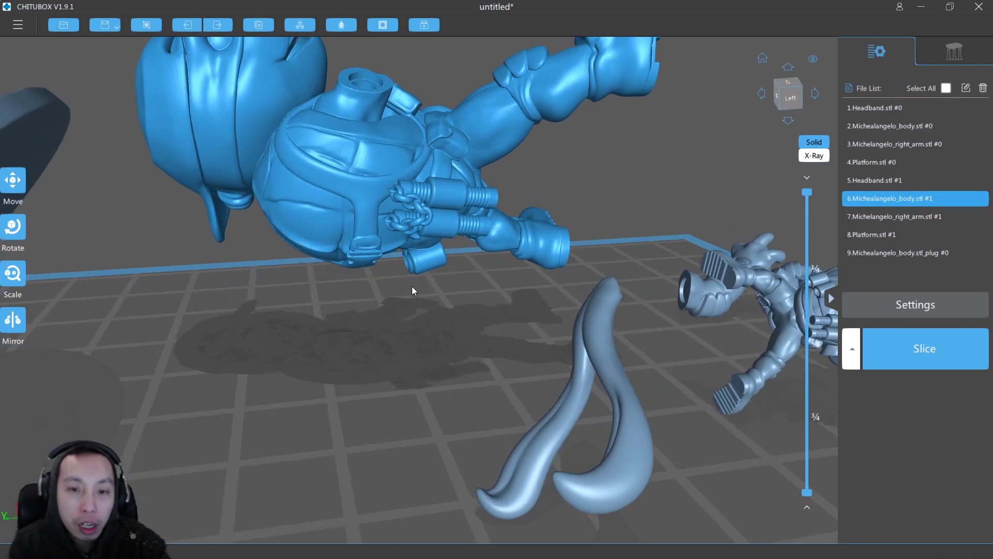
right_drag(415, 240, 276, 216)
Step: Rotate the larger body about the Y axis to 291° so that it lies on its back
click(14, 226)
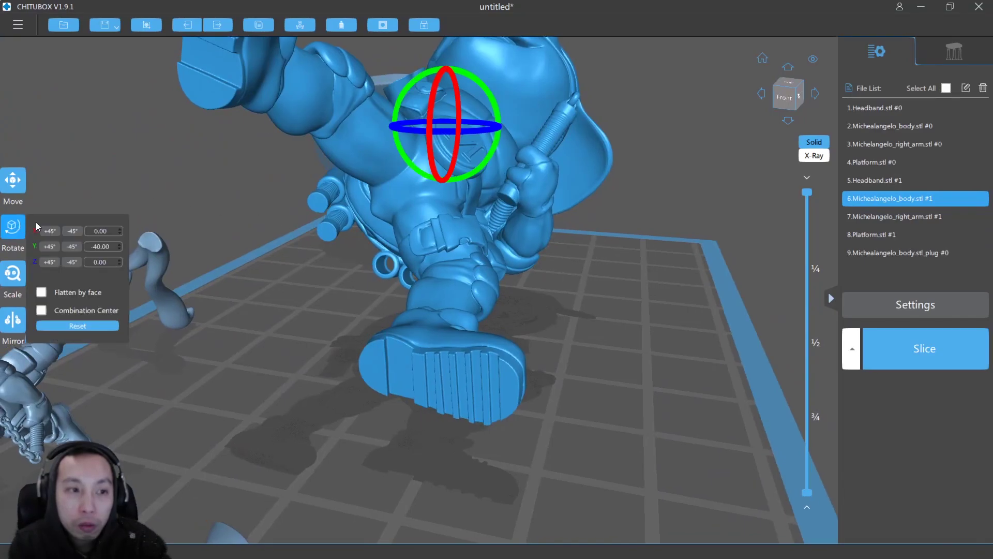
drag(490, 96, 498, 109)
right_drag(540, 194, 562, 150)
drag(535, 141, 574, 164)
right_drag(574, 164, 548, 194)
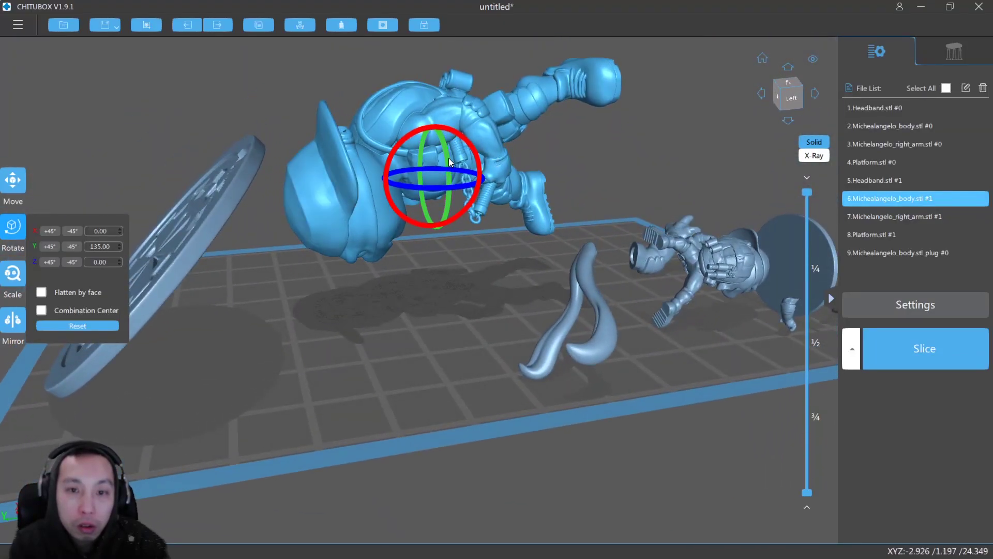
drag(446, 128, 452, 66)
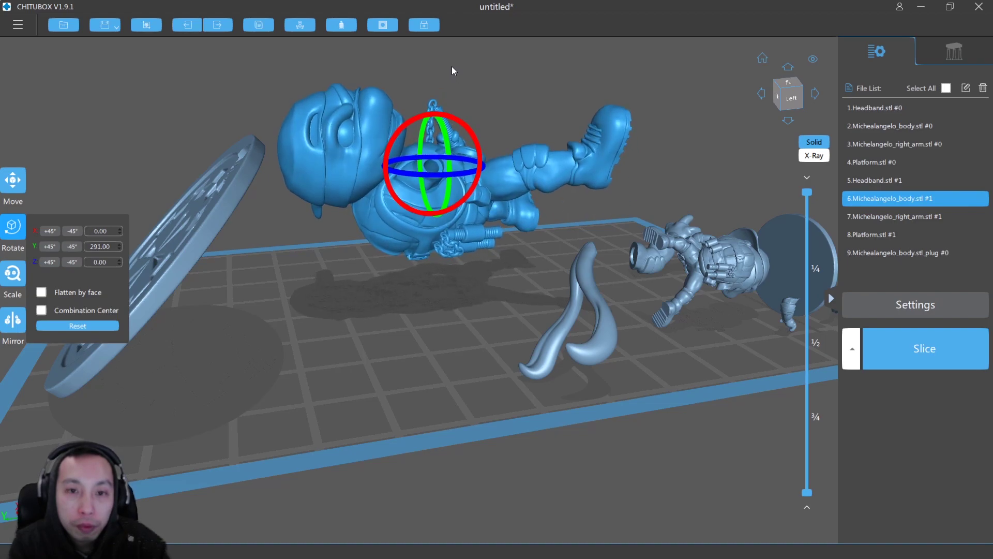
Step: Move the larger body to about X -3.04, Y 1.56, leaving it clear of the large platform
middle_drag(477, 128, 441, 179)
right_drag(440, 179, 608, 231)
scroll(349, 335, up, 3)
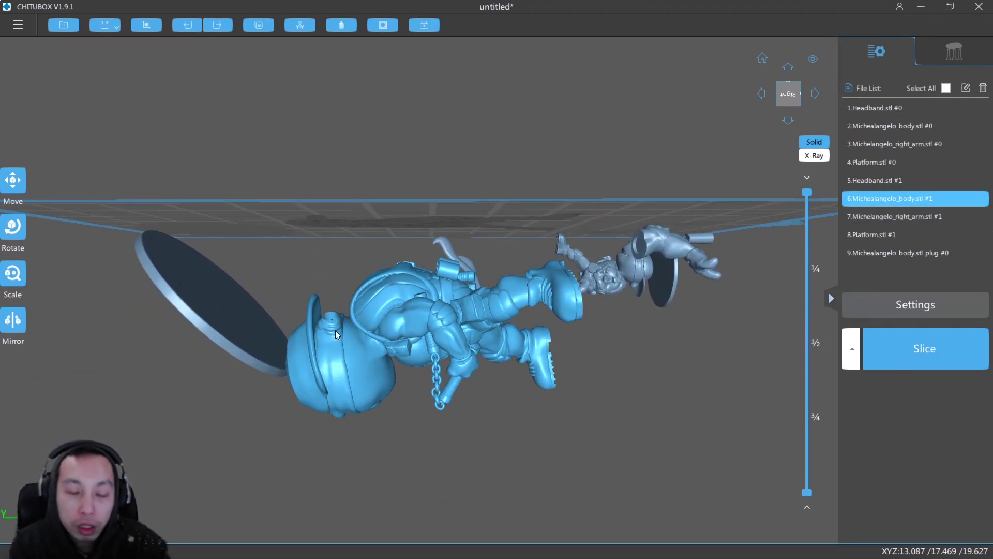
right_drag(418, 326, 413, 201)
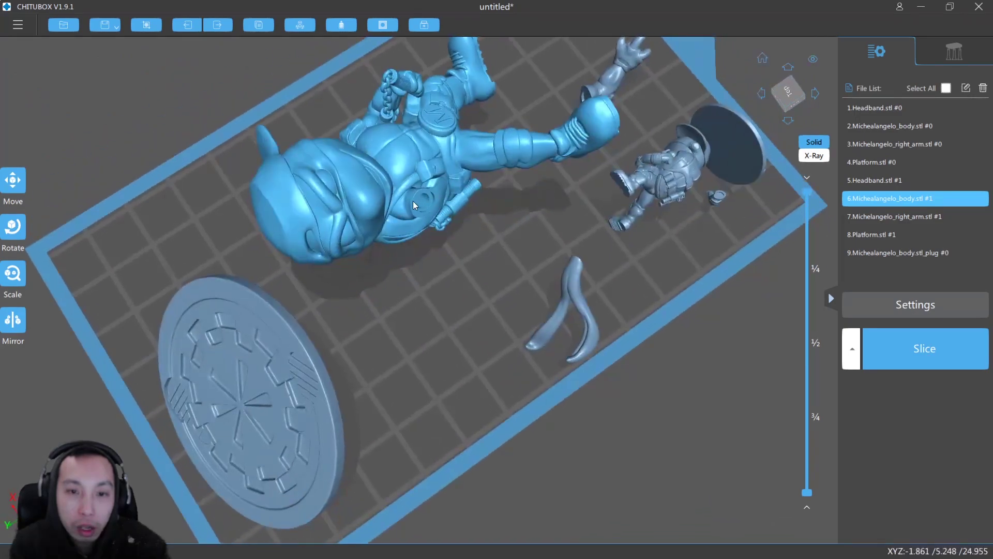
right_drag(428, 234, 317, 259)
right_drag(394, 389, 368, 328)
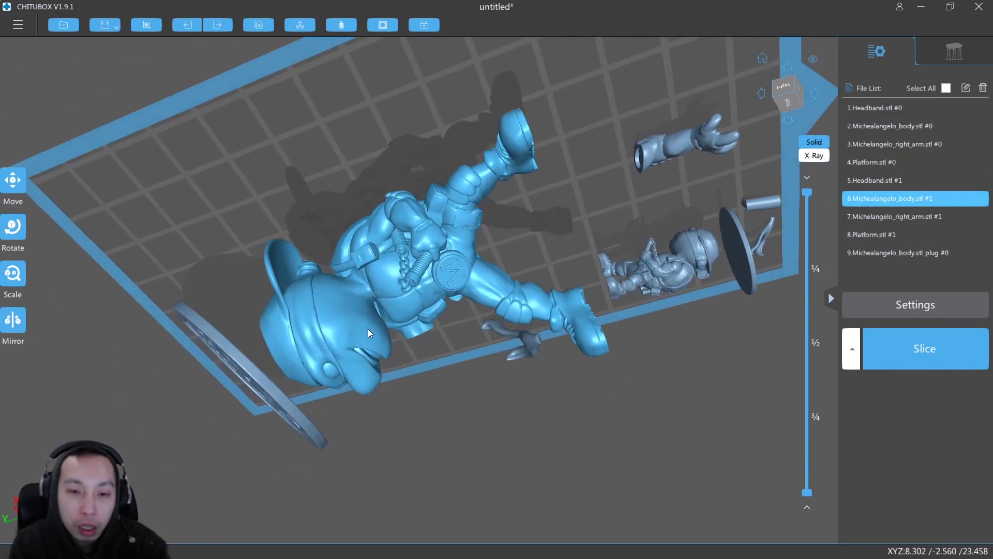
right_drag(479, 341, 394, 222)
drag(418, 236, 423, 210)
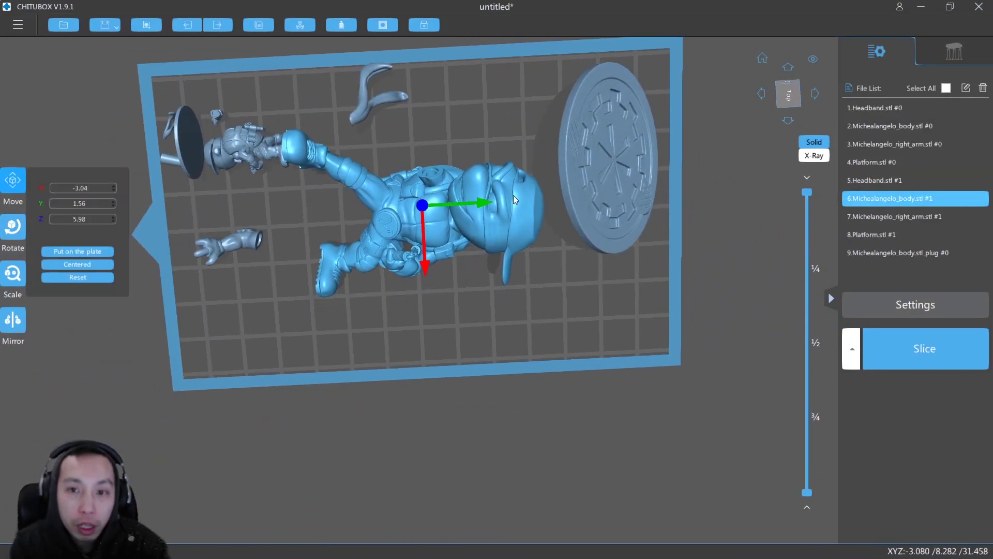
Step: Adjust the tilt of the large headband and move it to about X -19.54, Y 7.75 beside the larger body
click(602, 210)
click(401, 108)
right_drag(422, 129, 78, 195)
click(16, 226)
right_drag(408, 178, 380, 213)
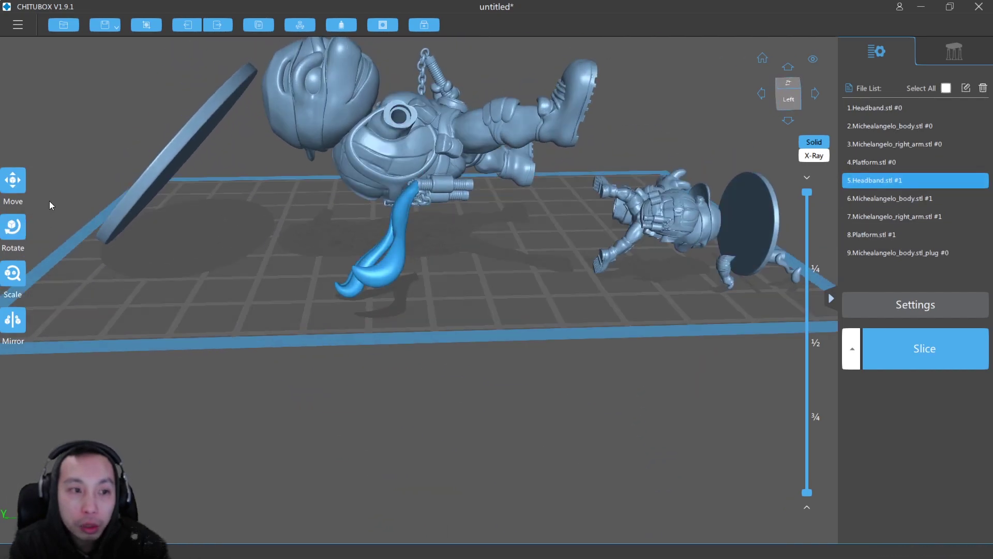
click(13, 227)
drag(430, 215, 433, 219)
right_drag(433, 219, 366, 263)
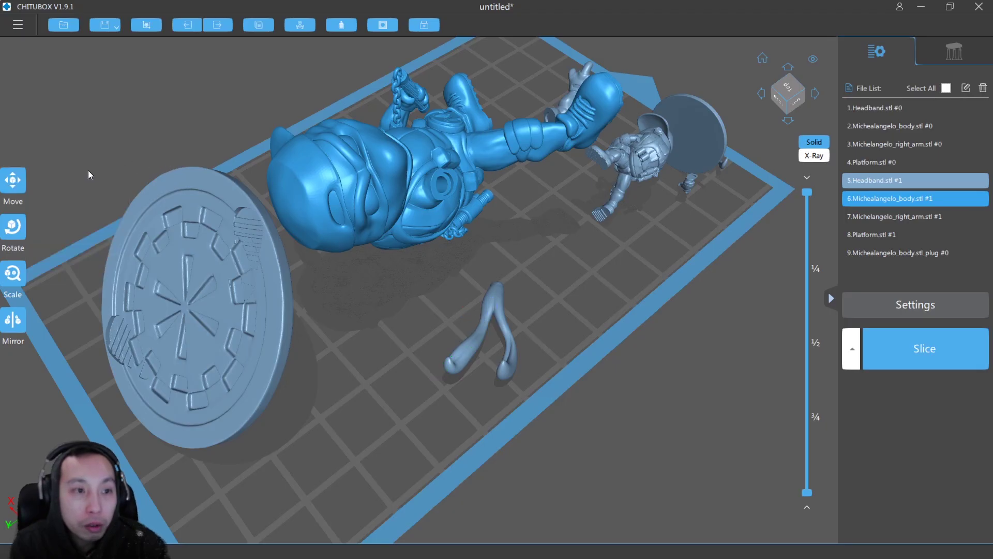
click(13, 180)
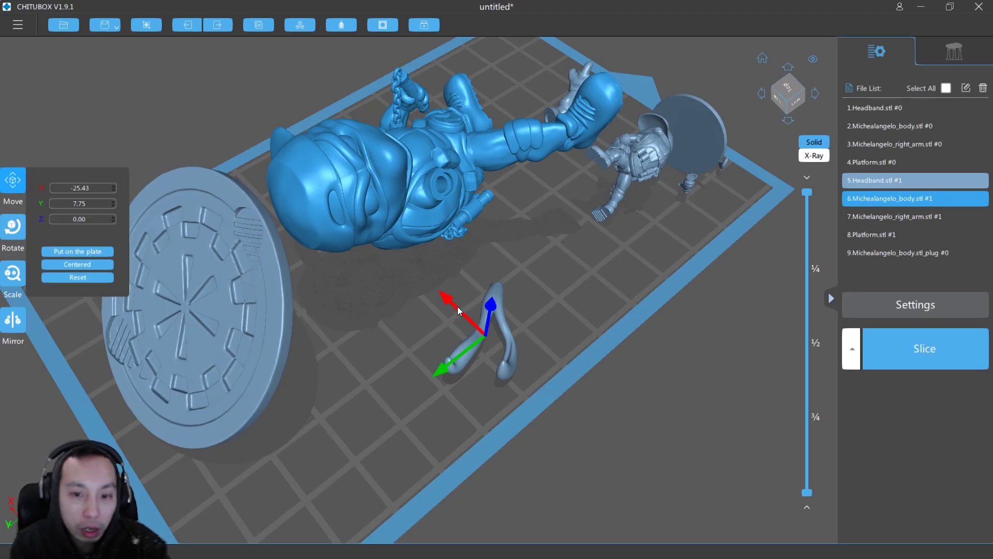
drag(449, 300, 440, 279)
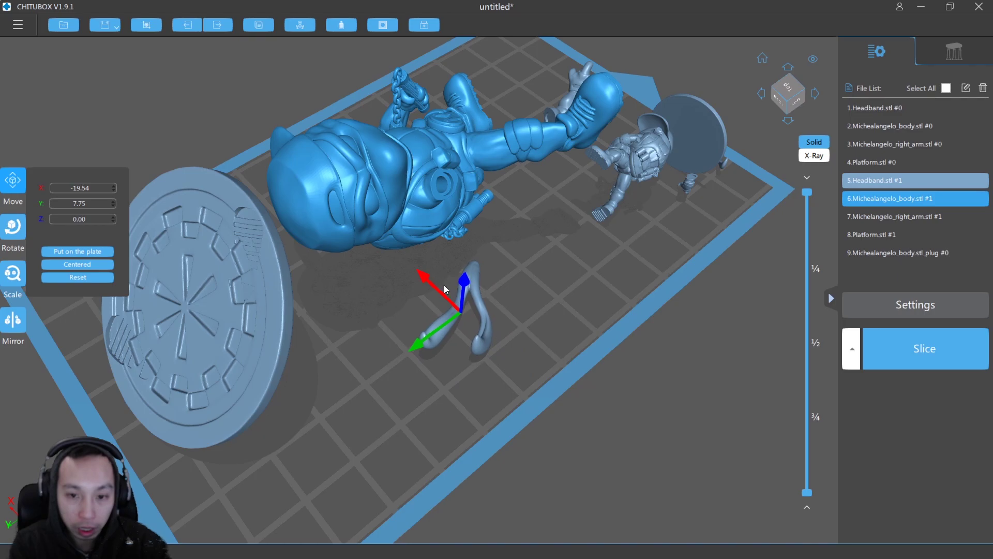
Step: Rotate the large headband further until it lies nearly flat on the build plate
click(12, 227)
drag(485, 359, 460, 359)
right_drag(483, 358, 434, 315)
Step: Lower the floating larger body onto the build plate
click(13, 181)
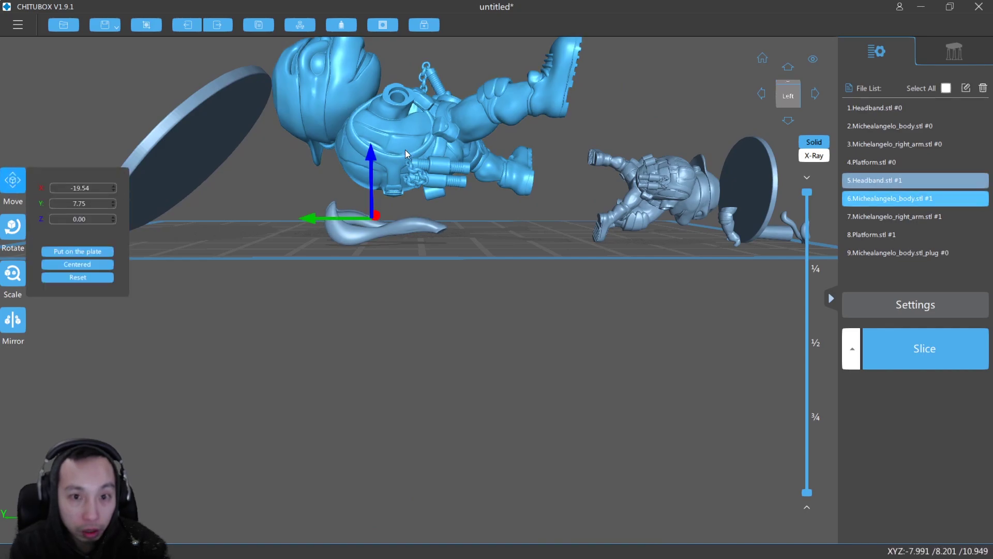
click(405, 146)
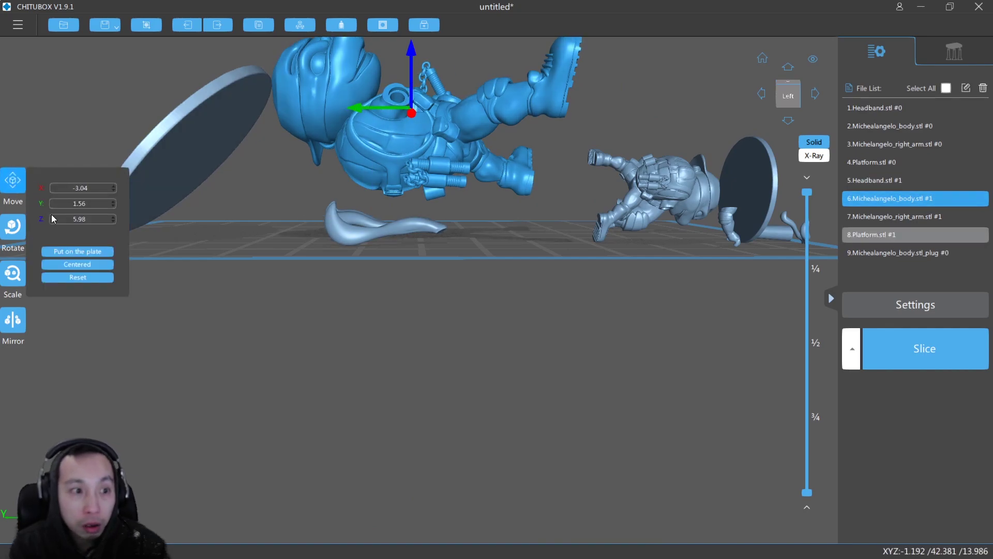
click(77, 251)
right_drag(557, 227, 575, 247)
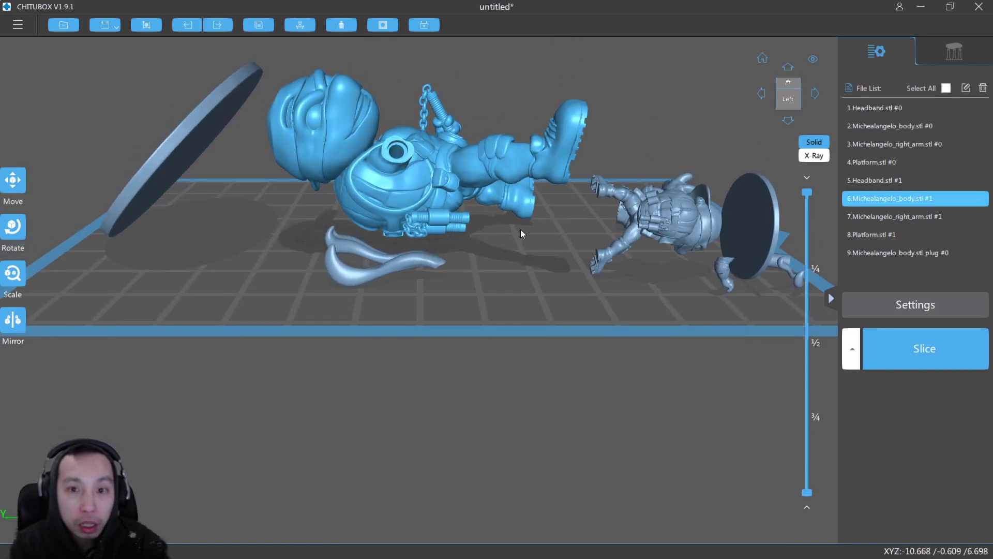
right_drag(518, 225, 504, 304)
Step: Move the larger right arm to about X 15.91, Y 18.08, next to the larger body's head
click(667, 301)
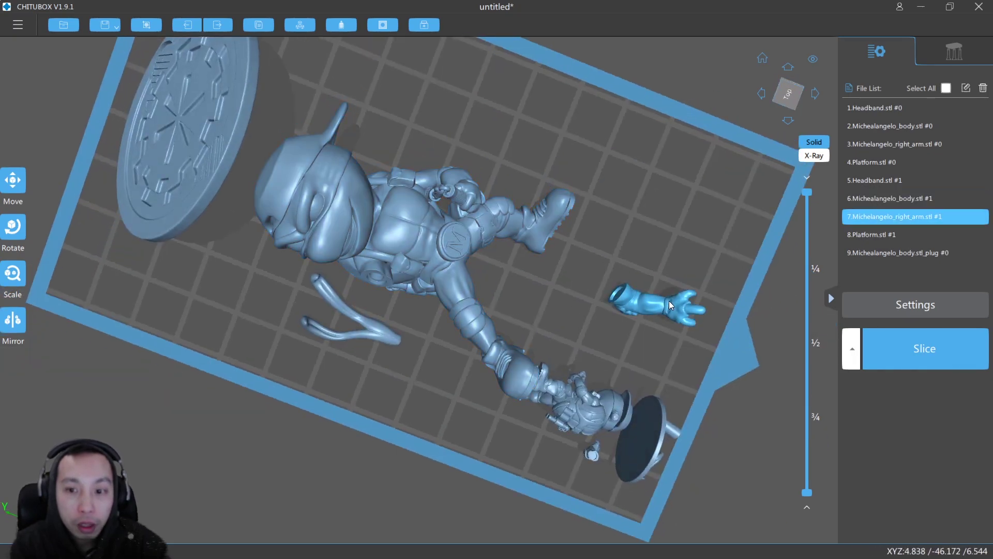
drag(653, 305, 463, 135)
right_drag(462, 135, 333, 179)
drag(371, 297, 471, 354)
right_drag(471, 355, 526, 246)
Step: Tilt the larger right arm more steeply with its hand upward and seat it on the build plate
key(r)
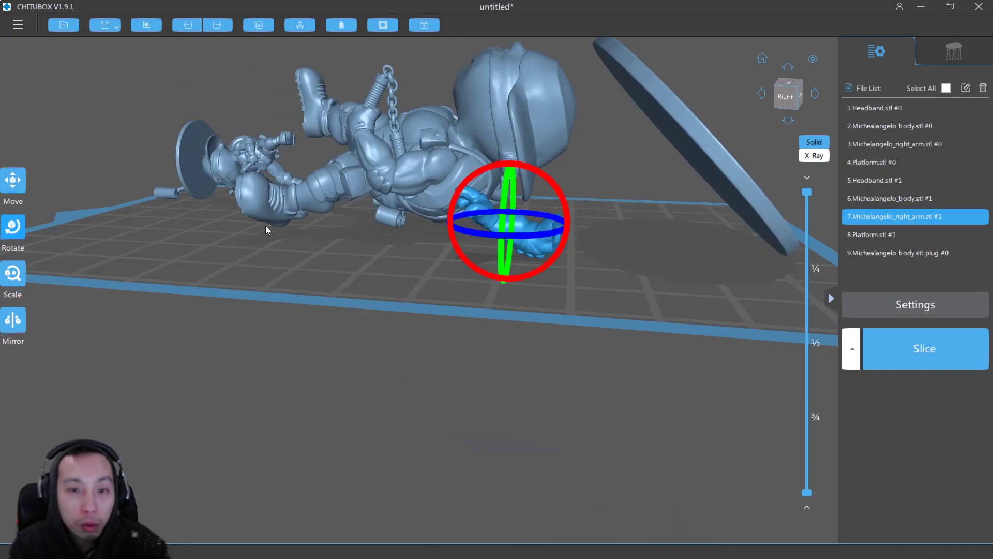
mouse_move(554, 185)
mouse_down()
mouse_move(564, 197)
mouse_move(563, 188)
mouse_up()
click(13, 180)
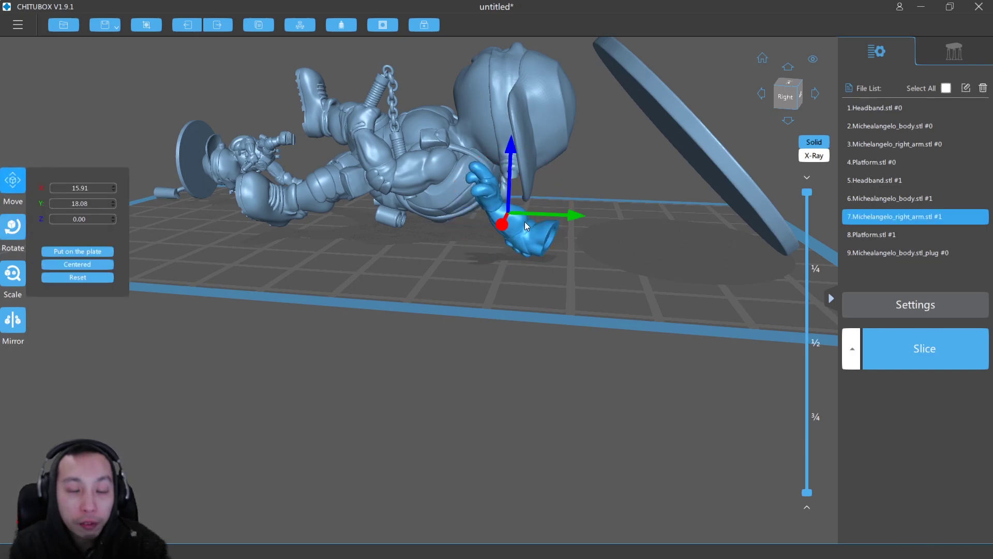
ctrl+click(508, 169)
drag(508, 167, 509, 158)
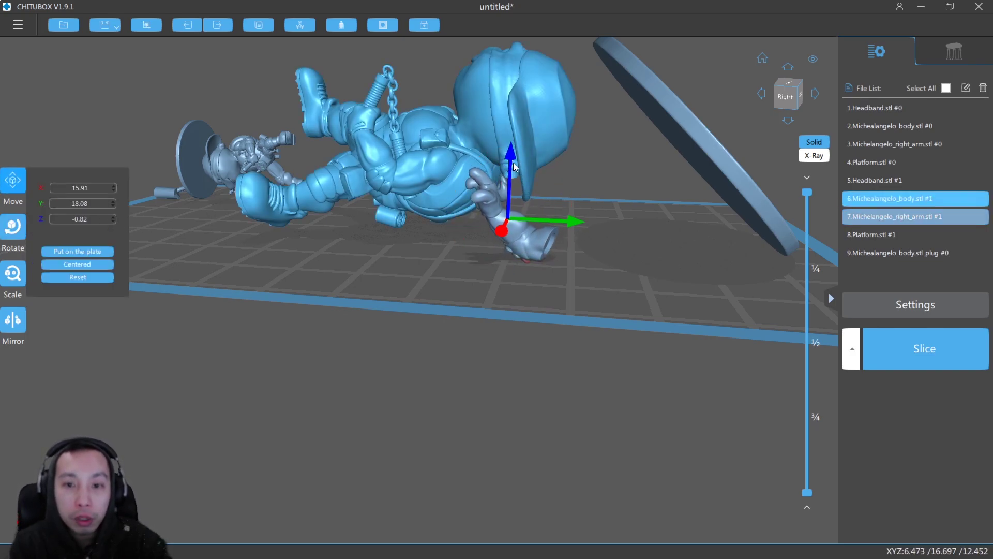
click(79, 252)
Step: Shift the larger right arm farther away from the larger body's cap
right_drag(496, 210, 499, 287)
click(512, 294)
drag(511, 294, 524, 337)
Step: Move the smaller body to about X 8.14, Y -39.60, away from the small platform
right_drag(325, 217, 319, 275)
middle_drag(319, 276, 367, 239)
click(281, 106)
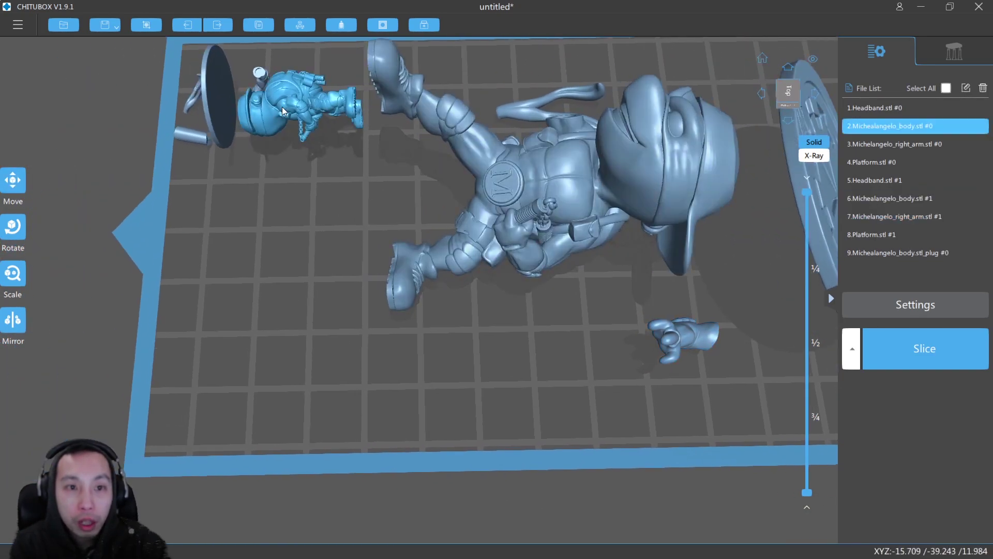
middle_drag(162, 60, 246, 118)
scroll(332, 132, down, 3)
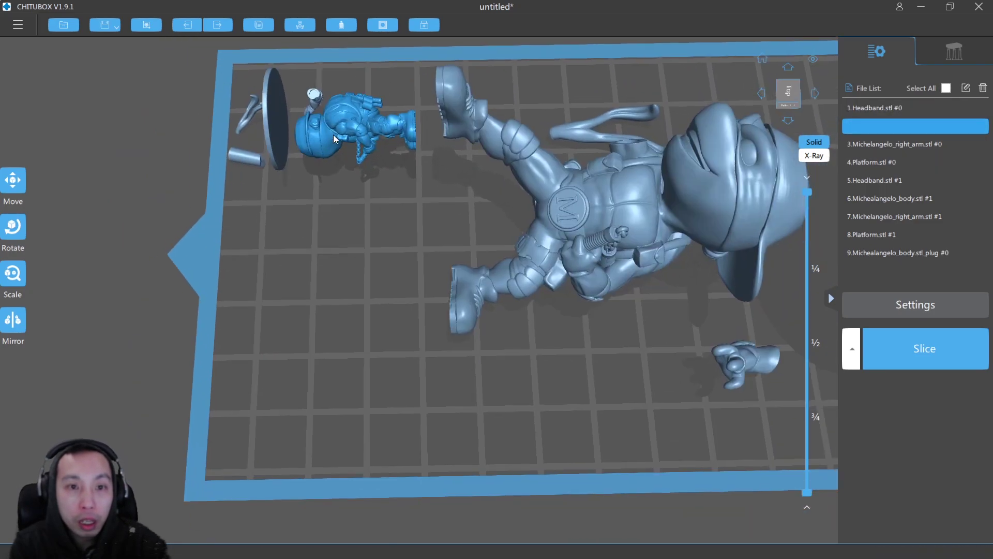
drag(346, 129, 334, 250)
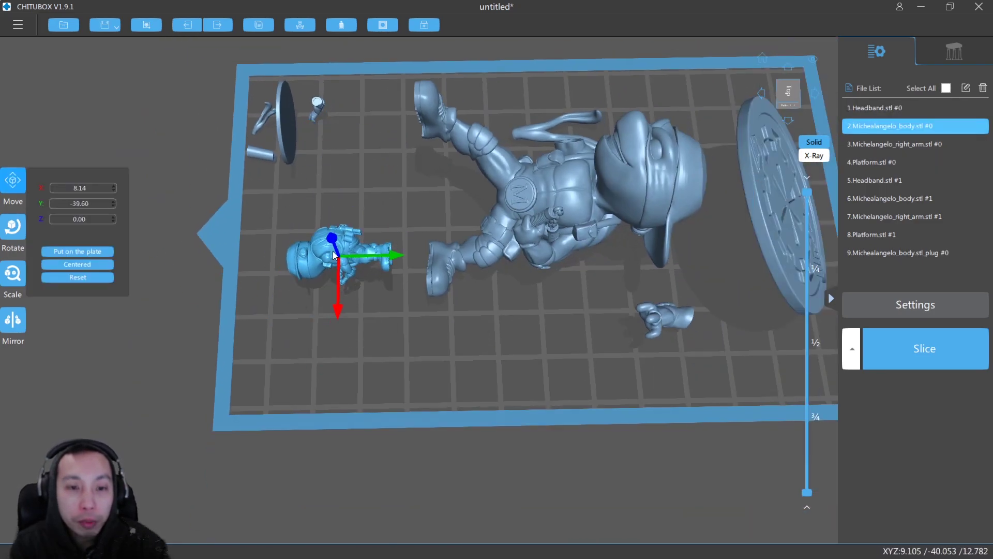
Step: Rotate the smaller body about the X axis until it stands upright
scroll(327, 272, up, 3)
scroll(328, 272, down, 2)
right_drag(327, 272, 414, 249)
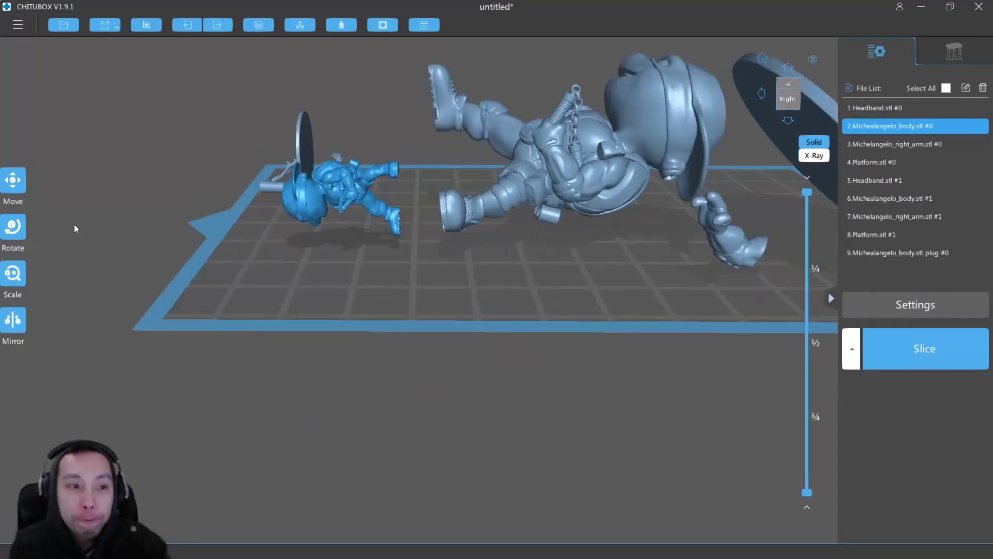
click(13, 226)
click(81, 232)
click(80, 232)
scroll(279, 219, up, 3)
right_drag(279, 219, 377, 240)
ctrl+click(306, 158)
click(381, 199)
click(417, 240)
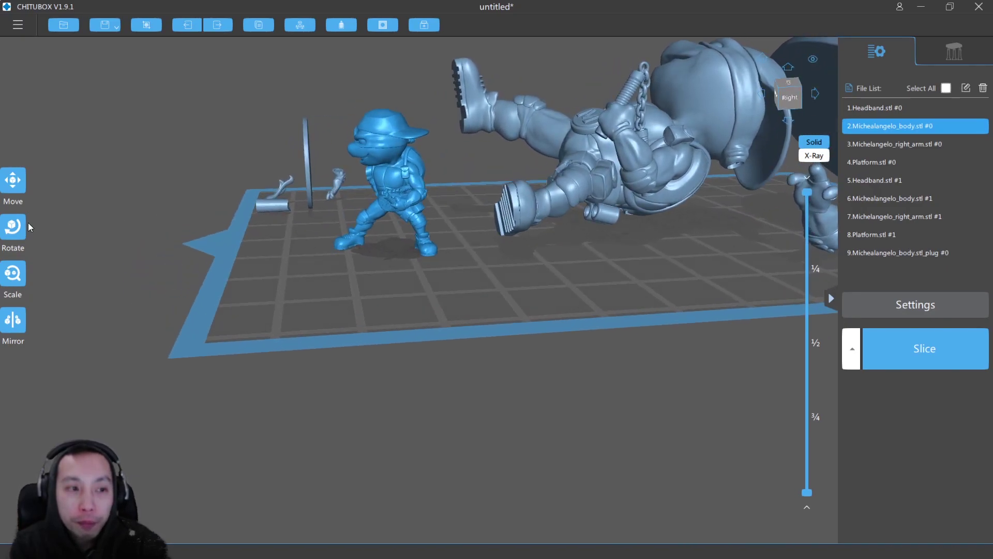
Step: Rotate the smaller body further about the X axis to -172° so that it leans onto its back
click(13, 226)
right_drag(425, 151, 431, 156)
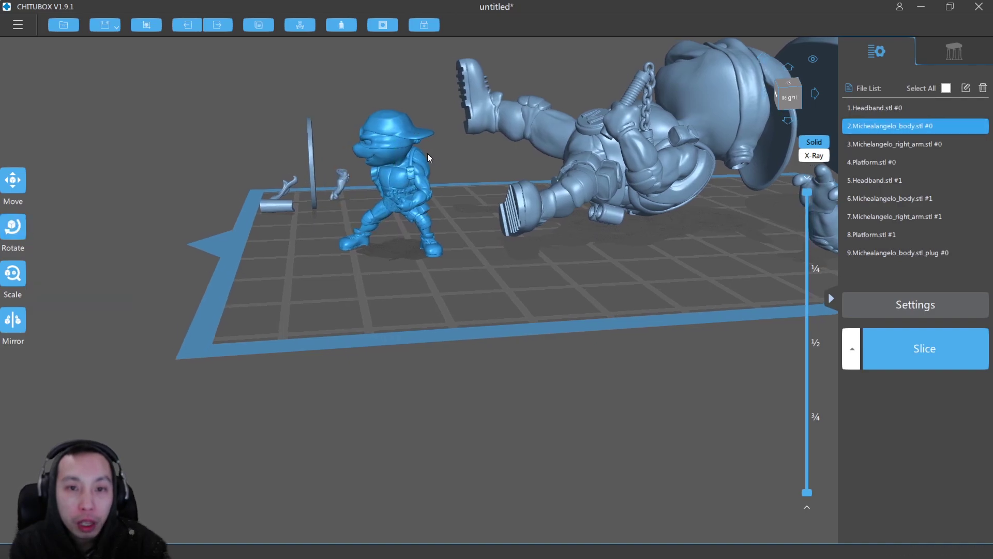
click(13, 226)
drag(421, 147, 449, 176)
scroll(428, 195, up, 2)
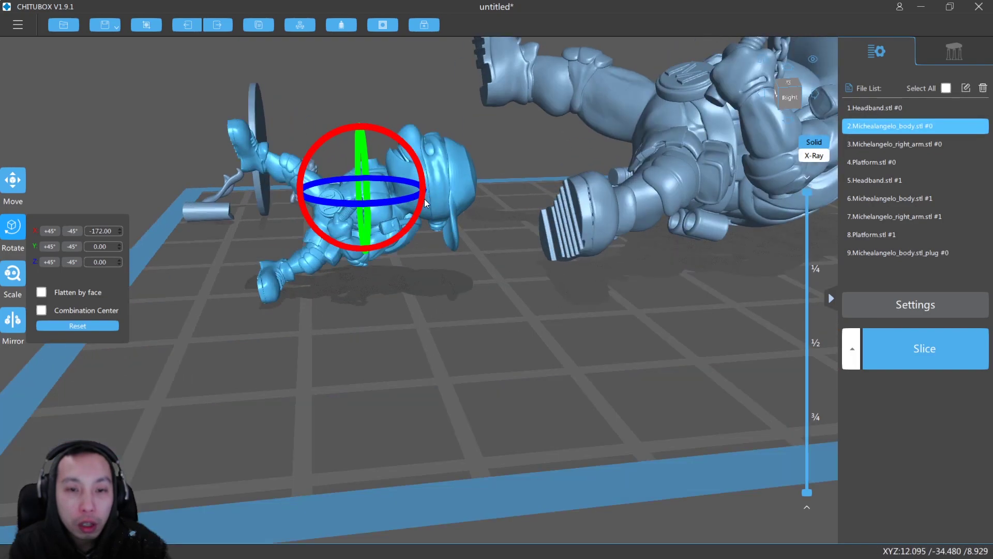
Step: Move the small platform to about X -5.65, Y -51.14, closer to the smaller body
scroll(428, 195, up, 3)
right_drag(434, 219, 570, 254)
scroll(628, 314, down, 3)
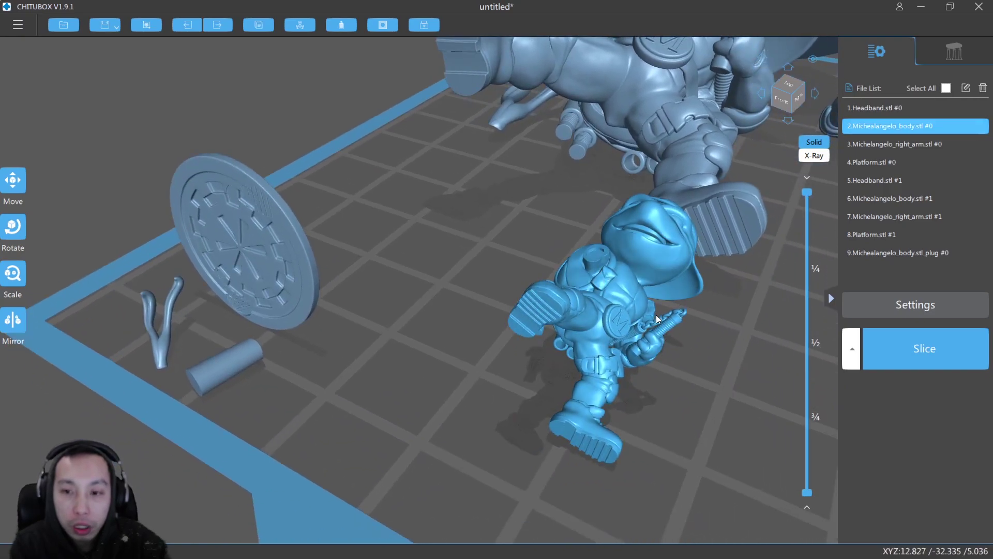
drag(291, 253, 423, 315)
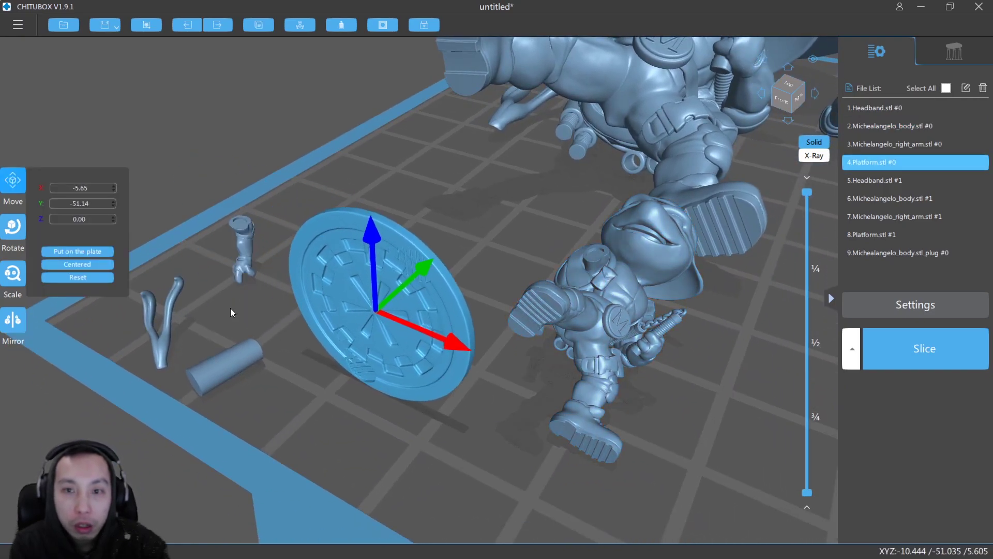
Step: Delete the cylindrical body plug from the plate
drag(238, 368, 265, 363)
scroll(328, 349, down, 5)
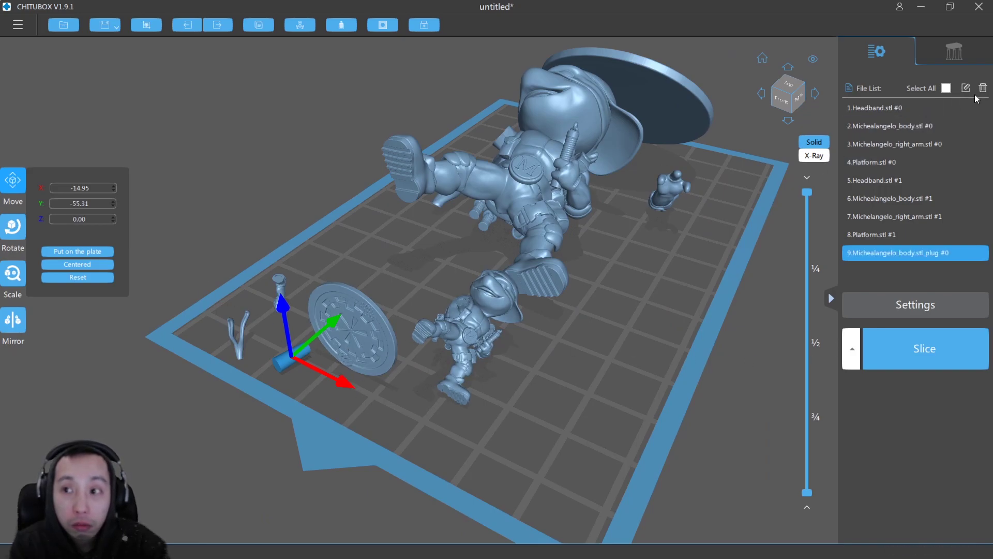
click(983, 87)
Step: Move the smaller right arm to about X 16.43, Y -45.07, beside the smaller body
click(279, 299)
drag(281, 296, 500, 394)
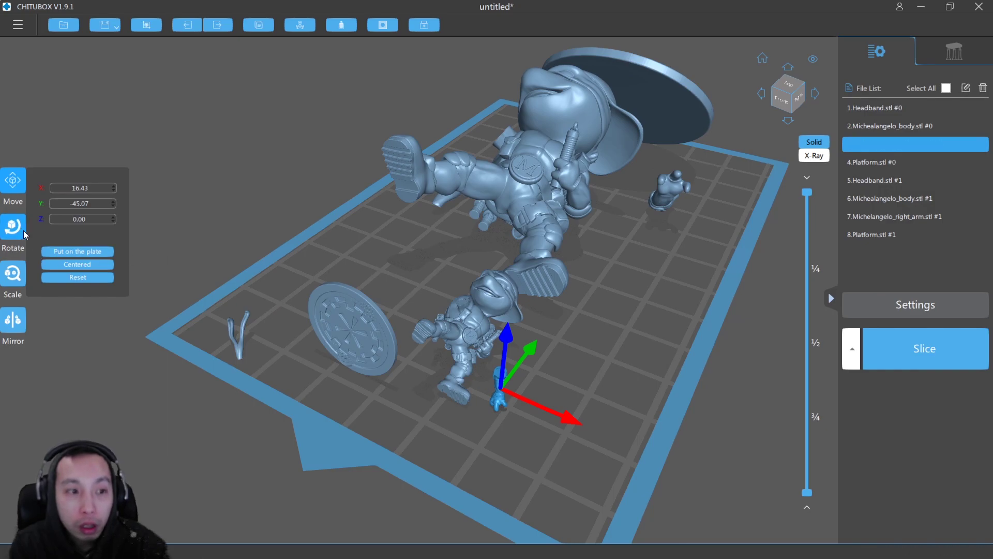
Step: Rotate the smaller right arm so it lies tilted on the plate beside the smaller body
click(23, 230)
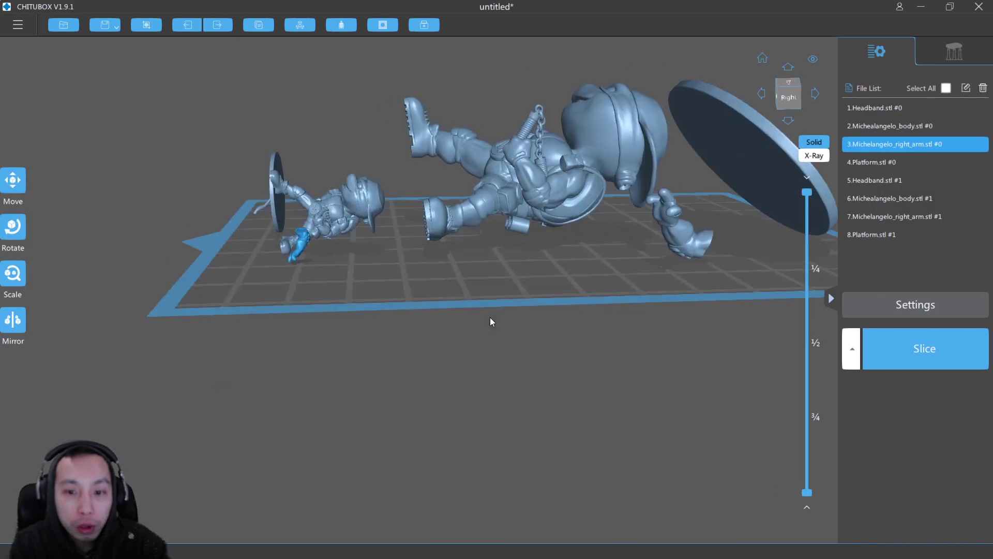
right_drag(489, 318, 485, 304)
scroll(127, 230, up, 3)
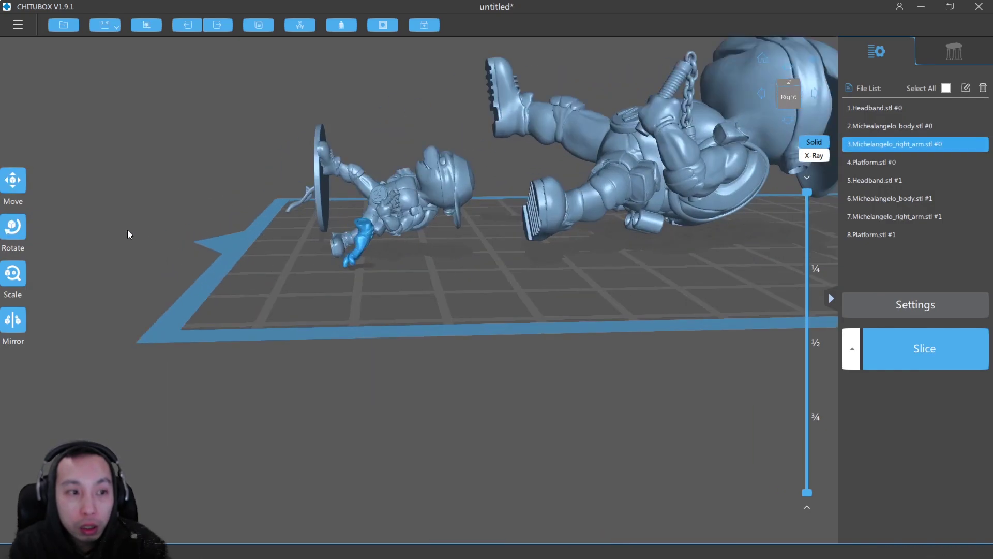
click(19, 222)
ctrl+click(425, 238)
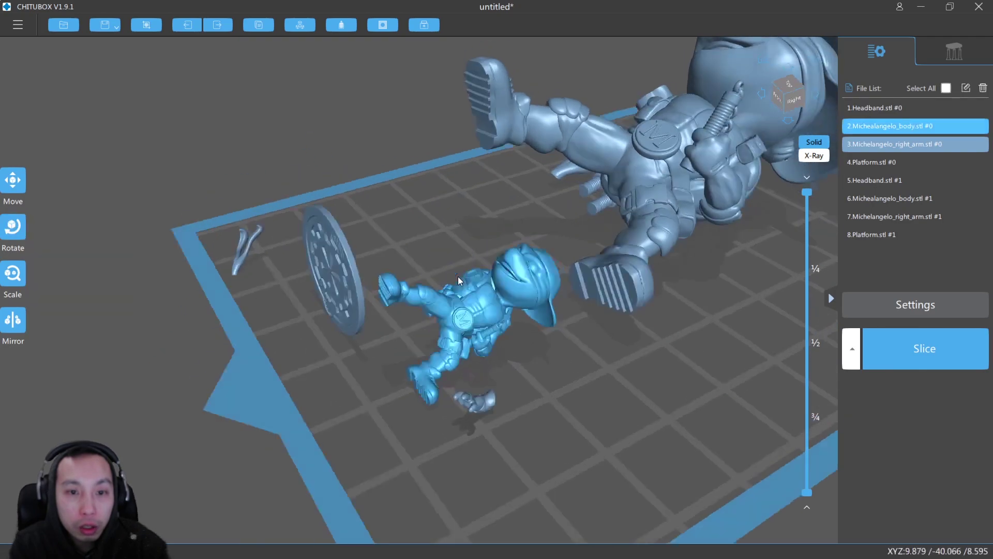
Step: Rotate the small platform to -45° about the X axis
scroll(364, 340, up, 2)
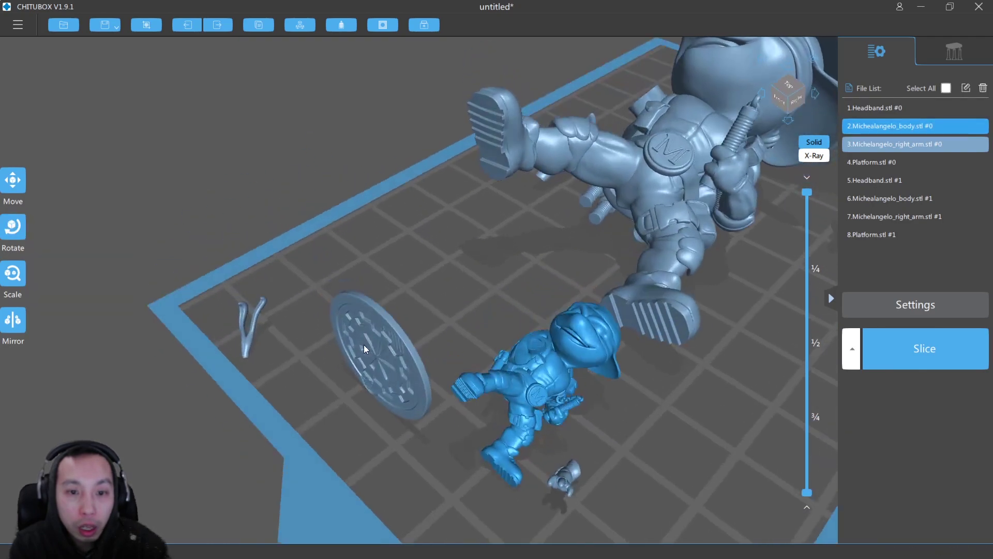
click(364, 339)
click(22, 233)
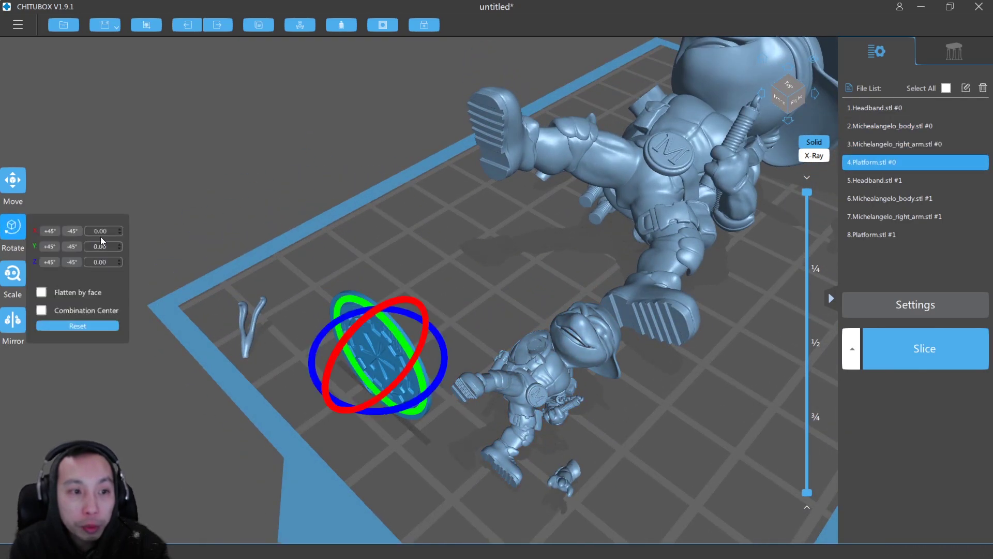
click(72, 231)
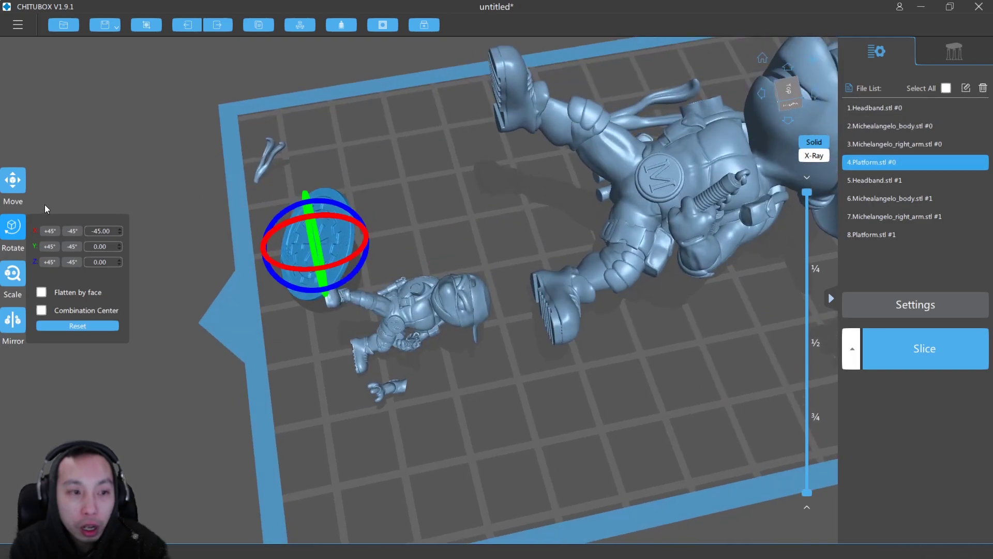
Step: Shift the small platform and move the small headband across the plate to beside the smaller right arm
click(16, 182)
drag(308, 249, 364, 235)
drag(265, 152, 312, 186)
click(312, 183)
drag(360, 221, 536, 422)
right_drag(535, 421, 507, 439)
Step: Move the small platform away from the smaller body and place that body at about X 1.31, Y -37.96
drag(431, 271, 451, 160)
drag(446, 376, 448, 328)
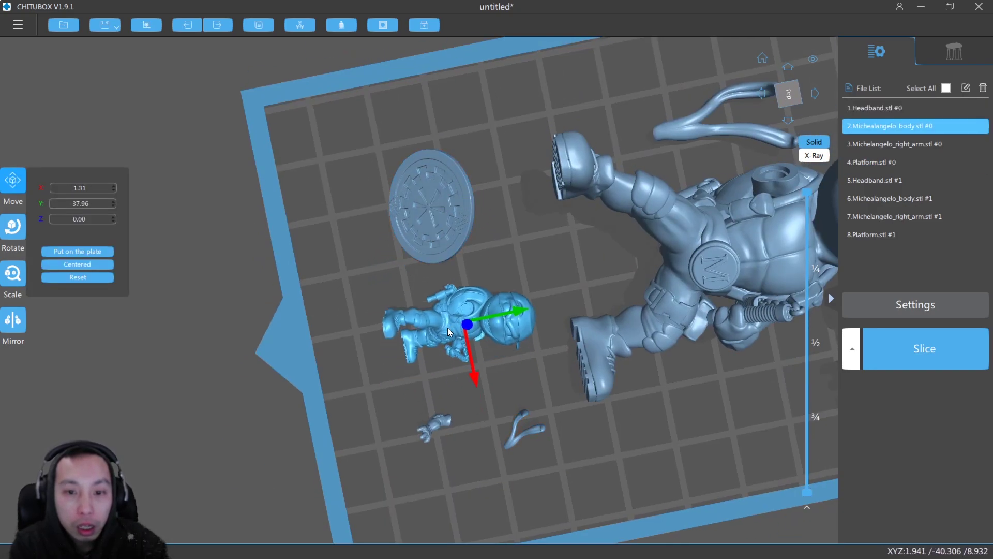
right_drag(477, 396, 454, 380)
drag(454, 379, 436, 330)
click(383, 299)
right_drag(654, 363, 679, 333)
scroll(526, 316, down, 5)
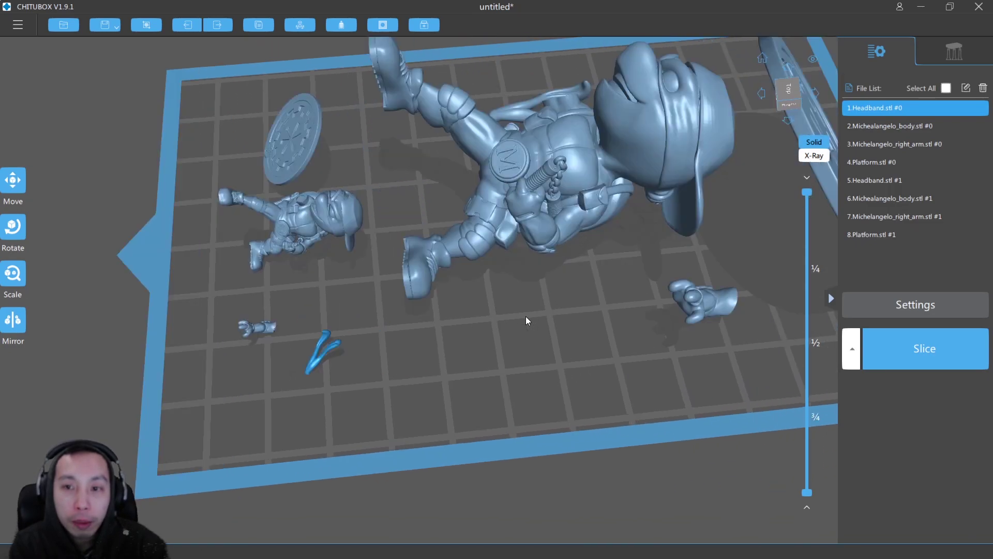
Step: Nudge the small platform slightly on the plate and select the small headband
scroll(554, 194, down, 2)
mouse_move(554, 195)
right_down()
mouse_move(541, 195)
mouse_move(556, 182)
right_up()
drag(486, 174, 425, 231)
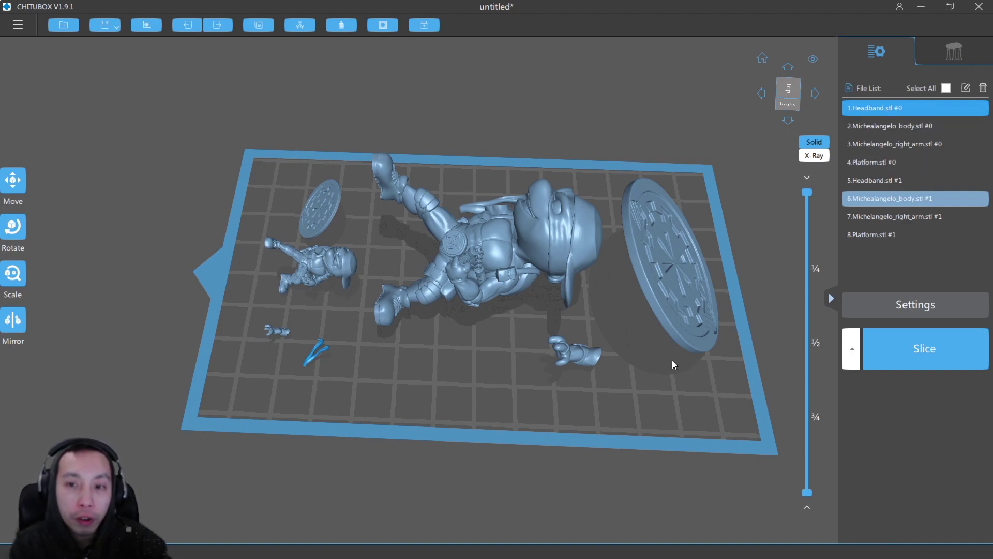
right_drag(607, 324, 615, 293)
right_drag(299, 290, 383, 279)
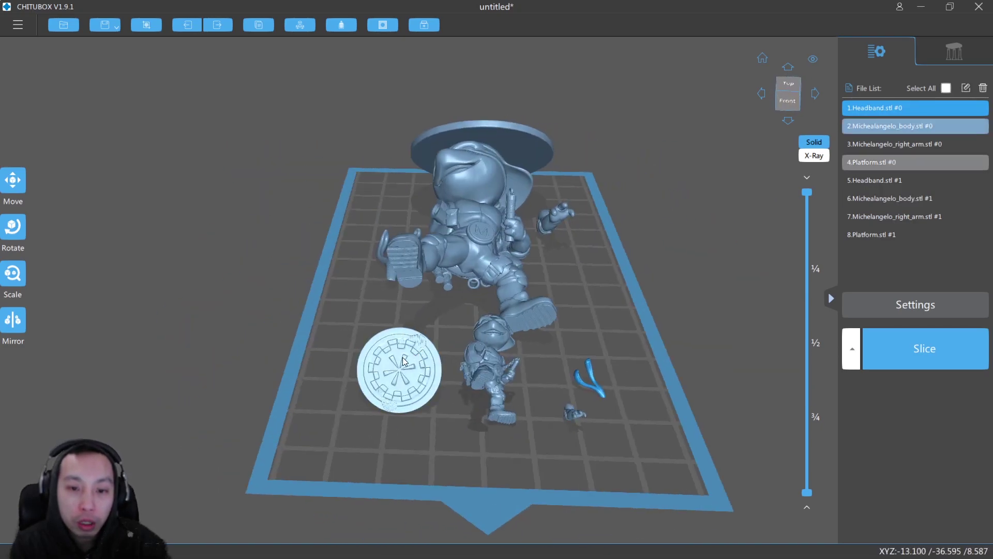
drag(397, 363, 399, 379)
right_drag(586, 412, 559, 399)
middle_drag(560, 399, 544, 324)
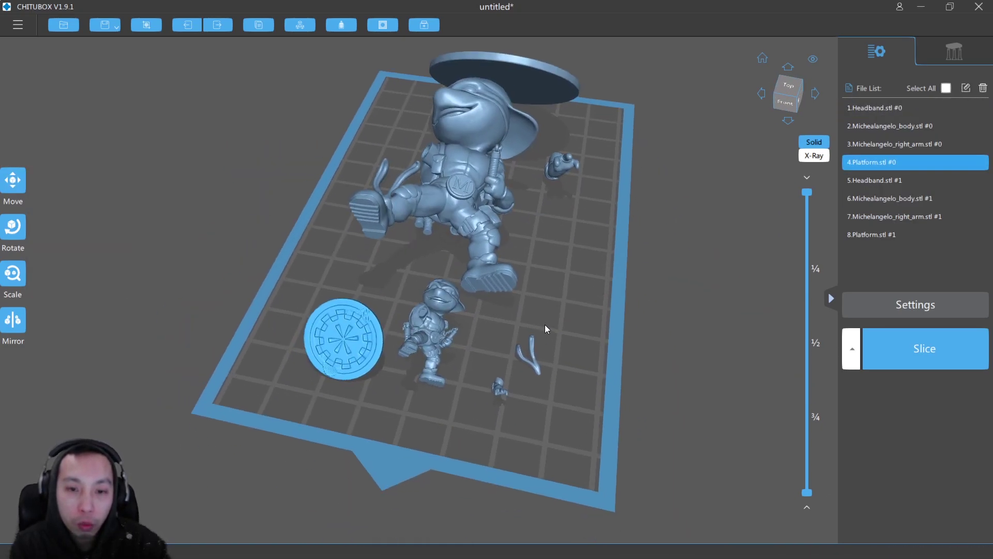
scroll(545, 325, up, 3)
right_drag(522, 336, 511, 398)
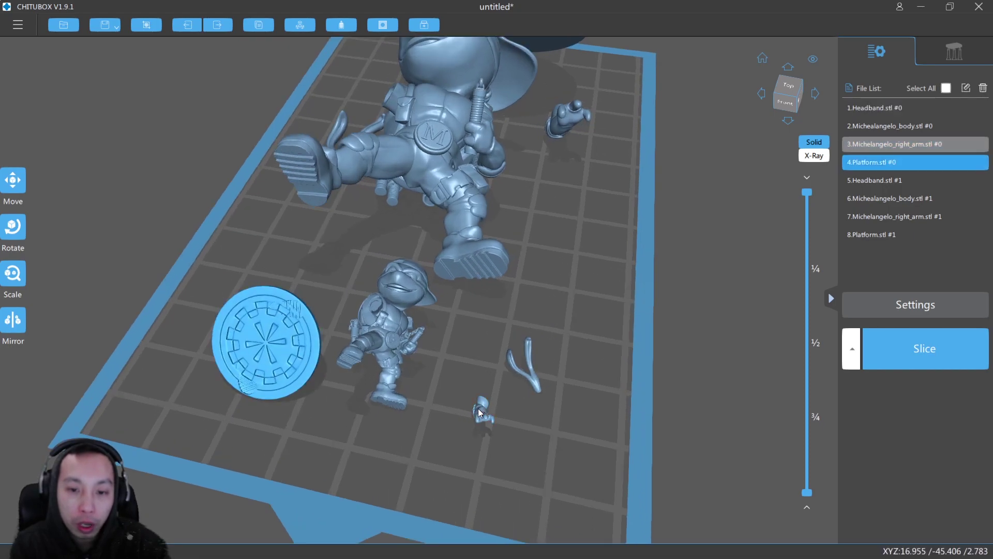
click(463, 407)
click(540, 384)
right_drag(407, 370, 249, 132)
right_drag(420, 255, 931, 113)
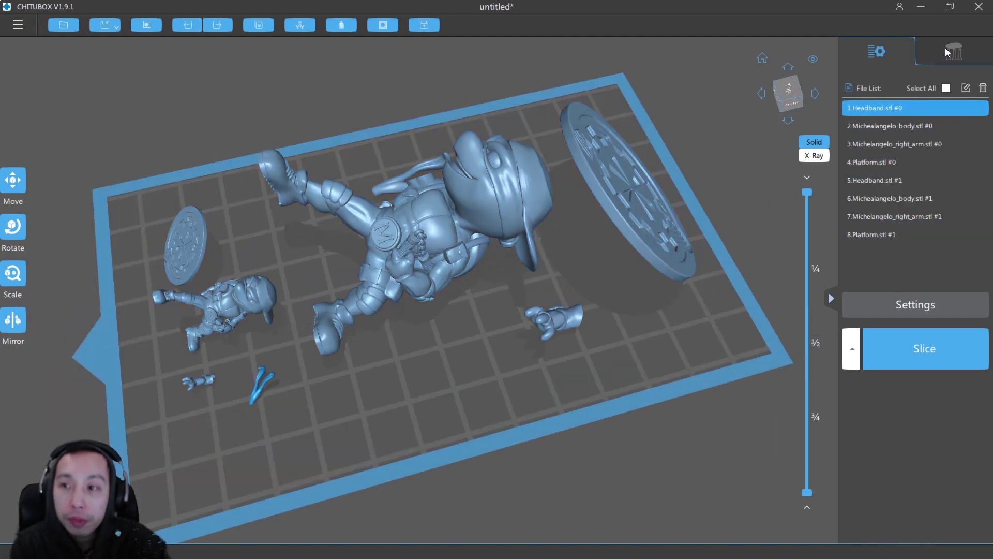
Step: Generate automatic Light supports for all parts on the plate and inspect them from the side
click(945, 48)
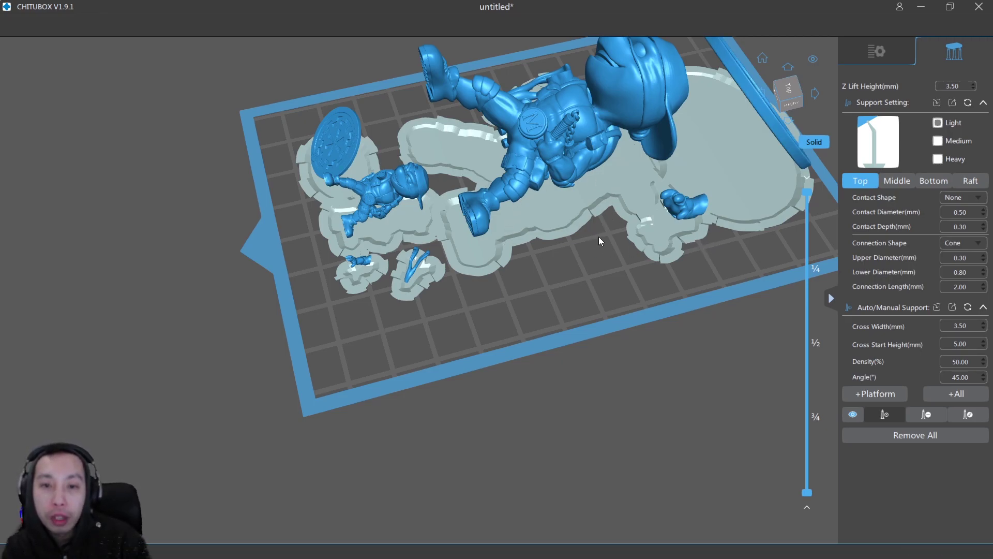
right_drag(626, 254, 793, 355)
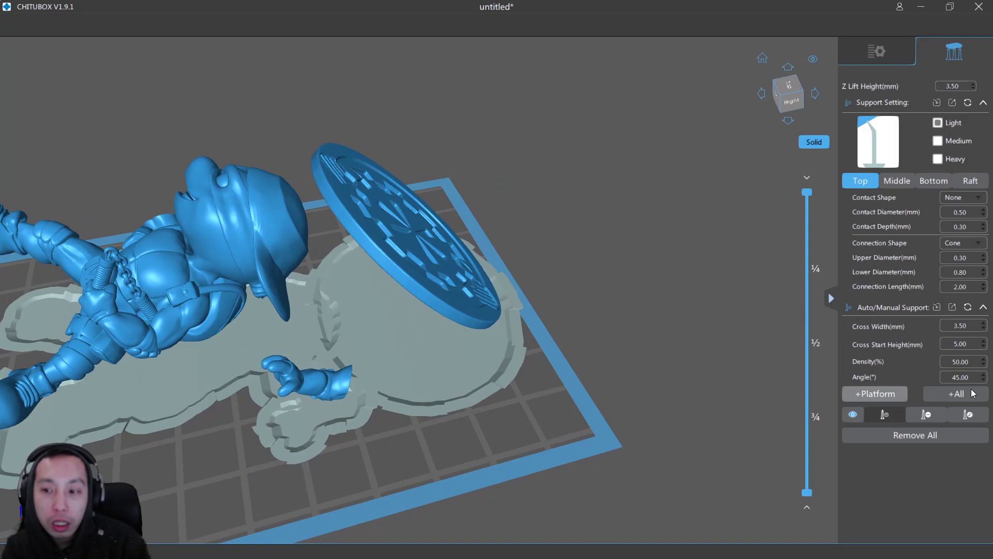
right_drag(697, 362, 730, 272)
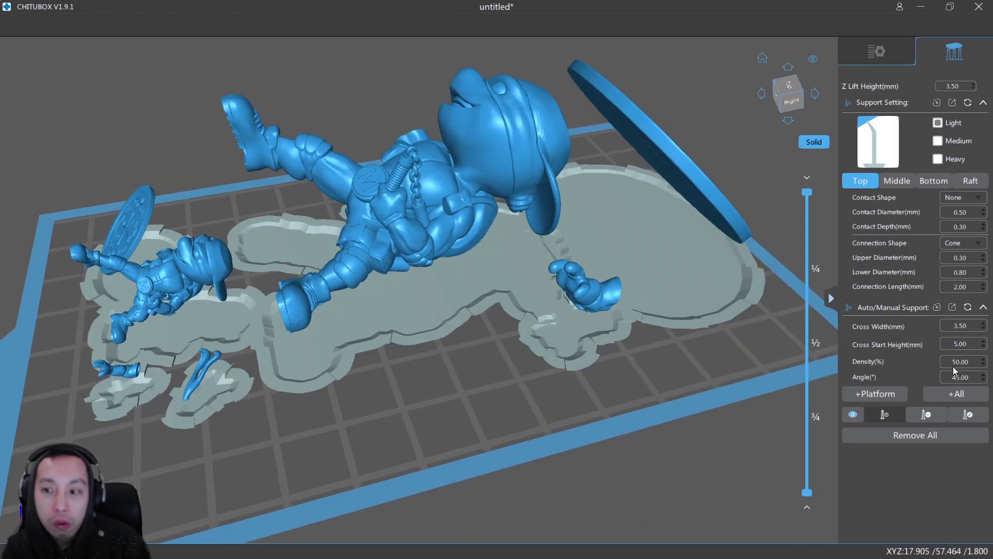
click(954, 394)
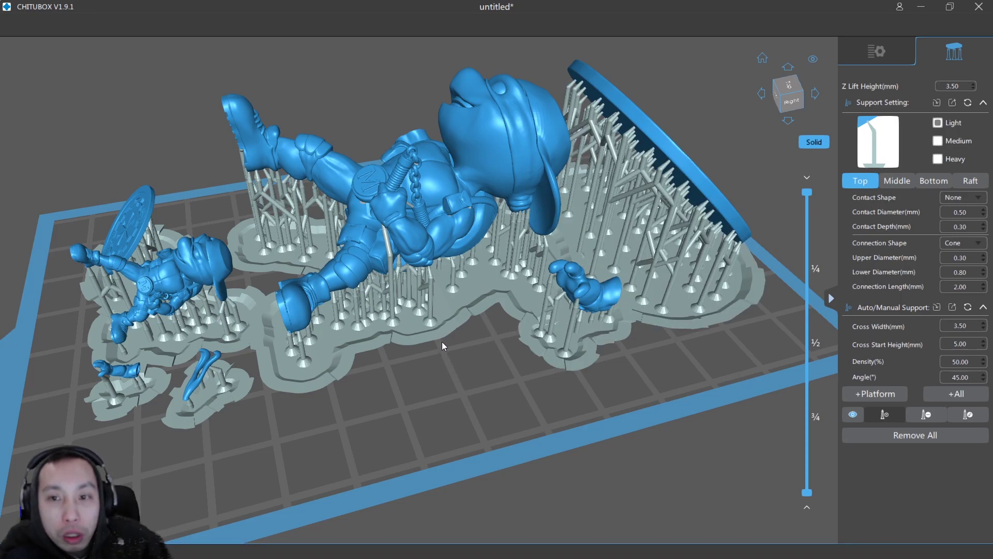
right_drag(674, 251, 620, 168)
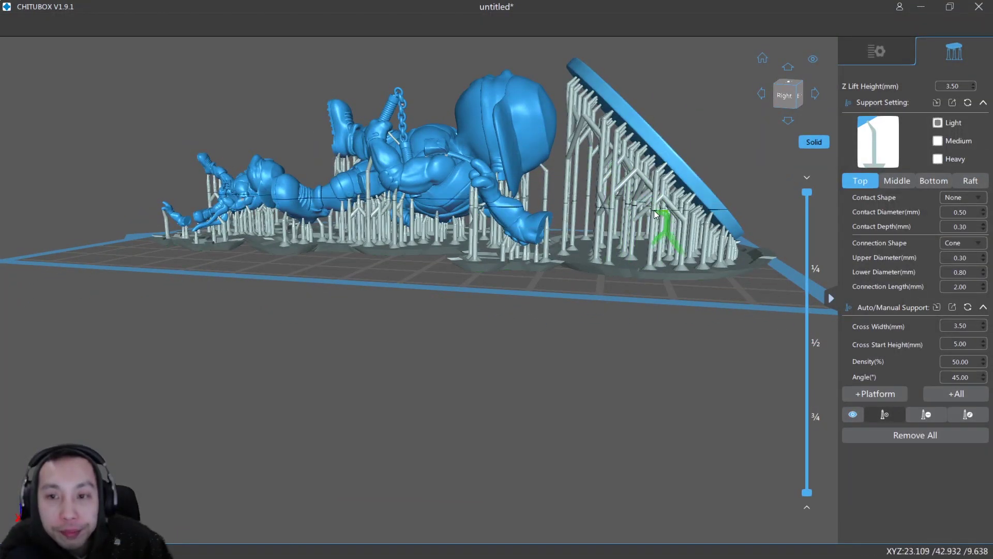
right_drag(631, 193, 870, 59)
Step: Return to the file list and move the large headband outward, away from the large body's raft
click(874, 52)
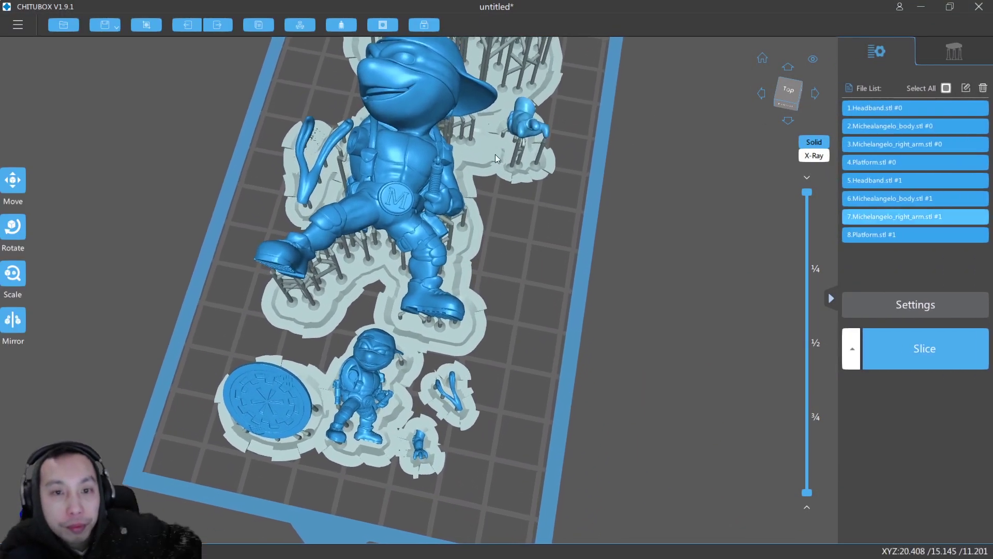
right_drag(451, 206, 464, 179)
middle_drag(463, 179, 465, 236)
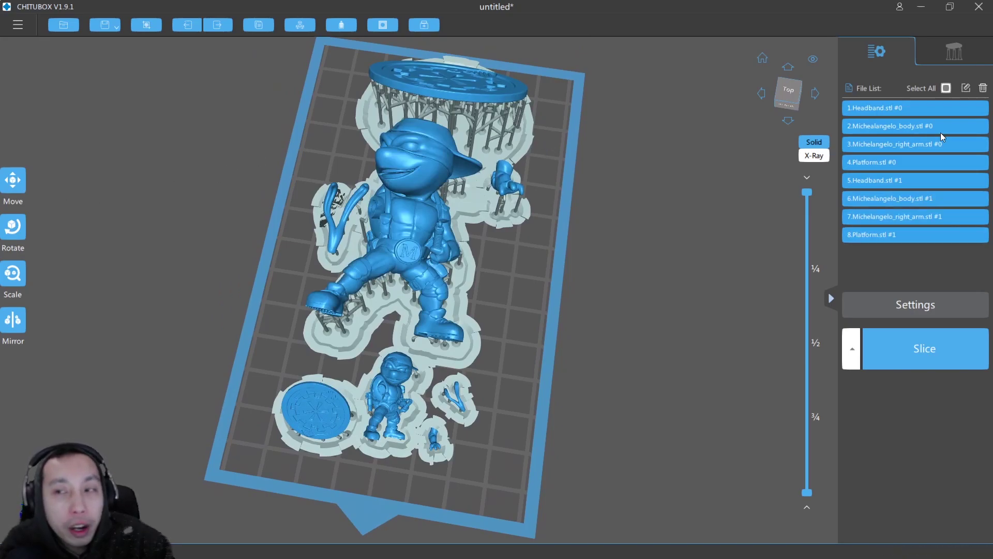
click(885, 234)
click(371, 182)
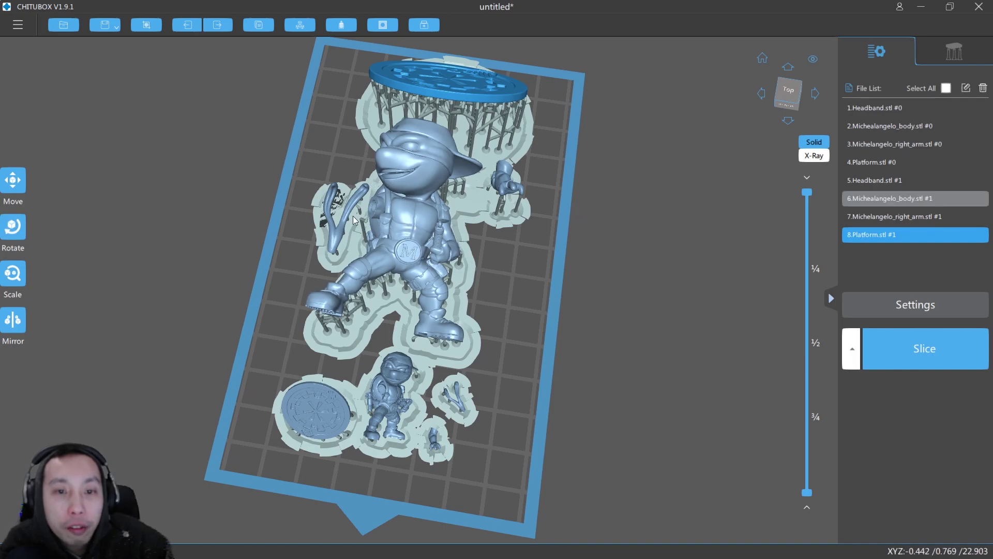
click(332, 226)
Step: Rotate the large body about the Z axis so it lies diagonally across the plate
click(411, 257)
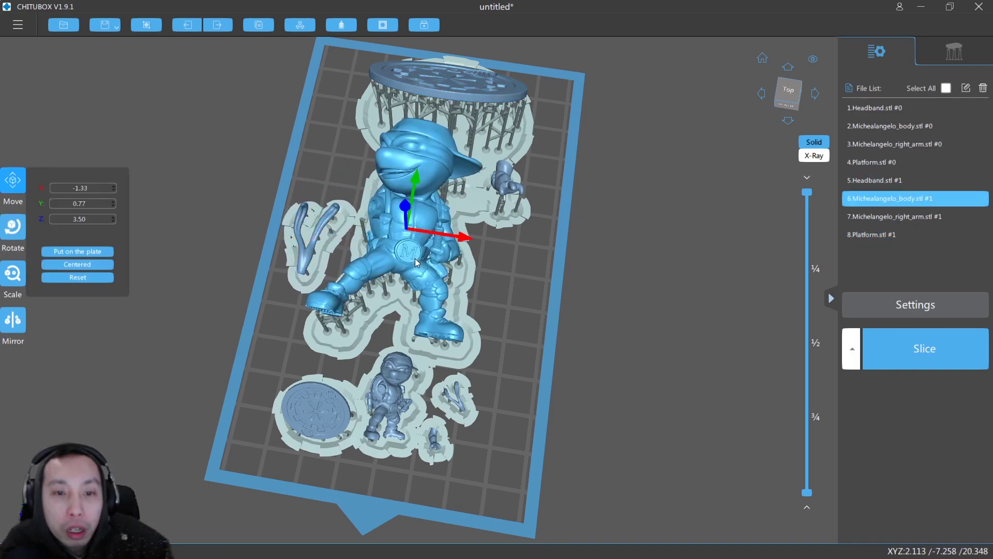
click(13, 226)
drag(413, 282, 455, 268)
click(13, 180)
right_drag(455, 269, 481, 296)
Step: Move the large right arm to the other side of the large body, at about X -26.10, Y -23.47
drag(536, 231, 394, 158)
click(331, 180)
right_drag(535, 136, 475, 114)
drag(595, 253, 591, 265)
right_drag(637, 281, 497, 273)
click(496, 273)
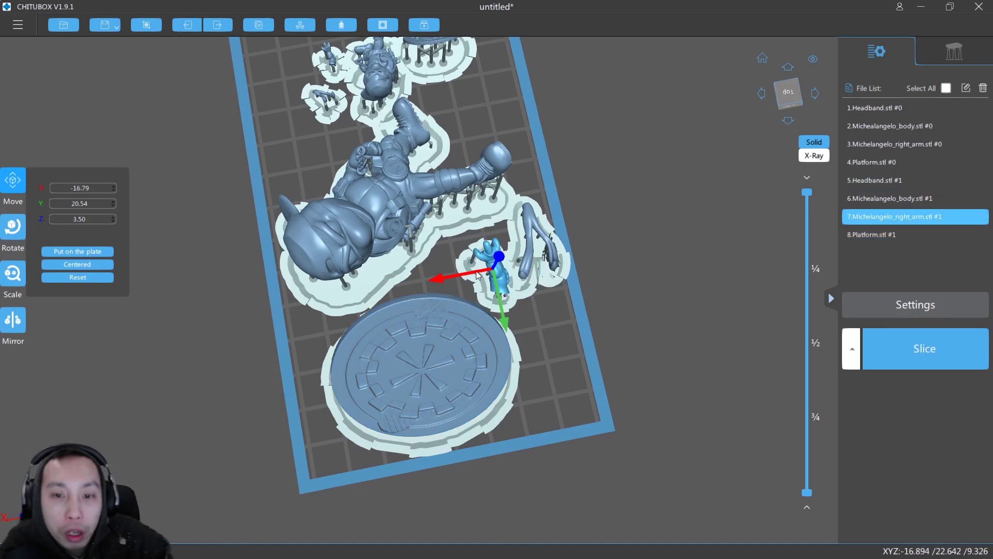
right_drag(528, 267, 466, 293)
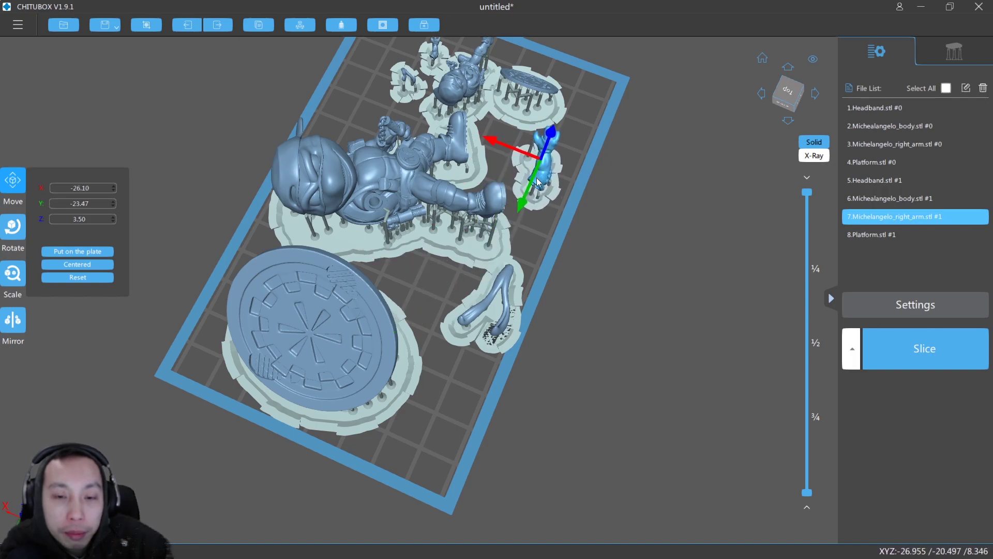
Step: Rotate the large headband to 50° about the Z axis and move it to about X -20.53, Y 19.53
key(r)
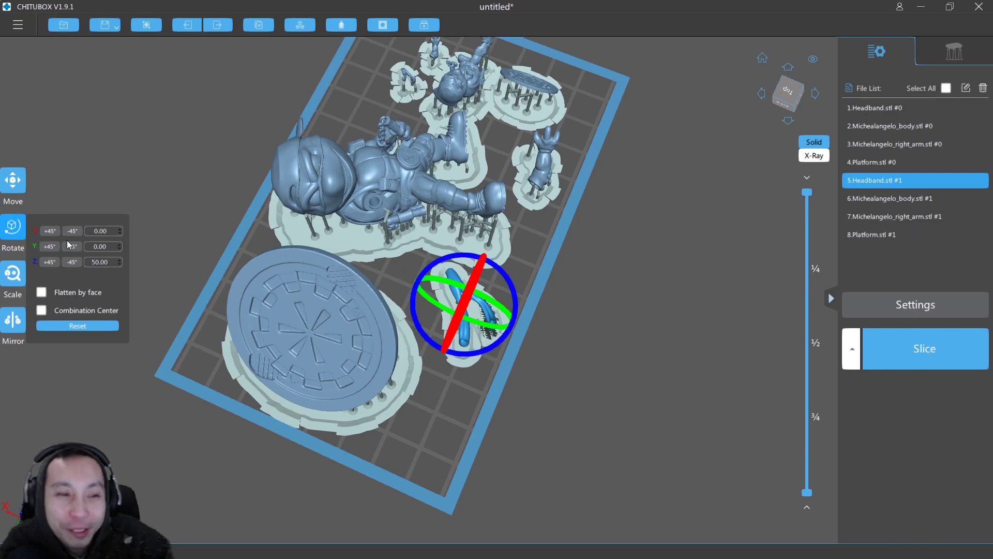
key(t)
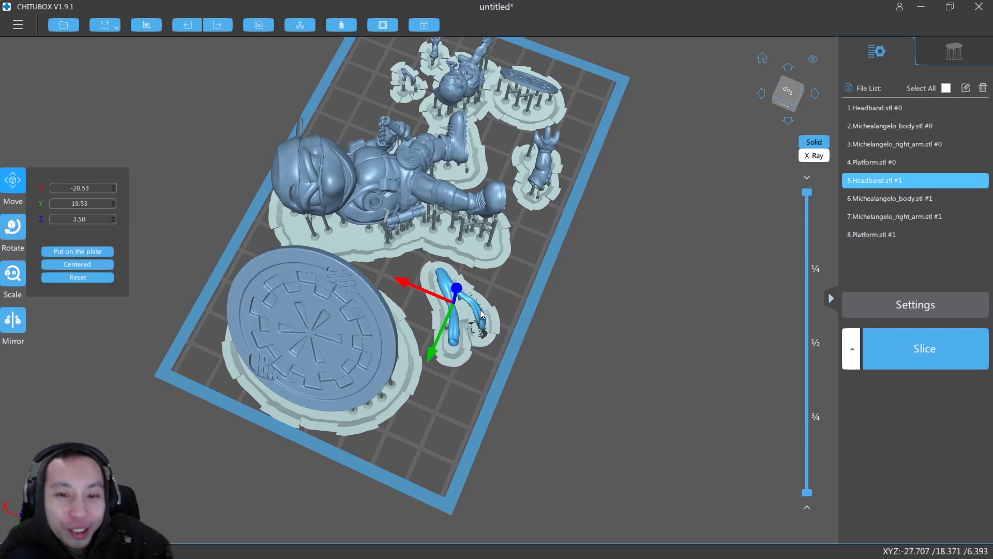
middle_drag(492, 201, 497, 214)
right_drag(455, 125, 461, 194)
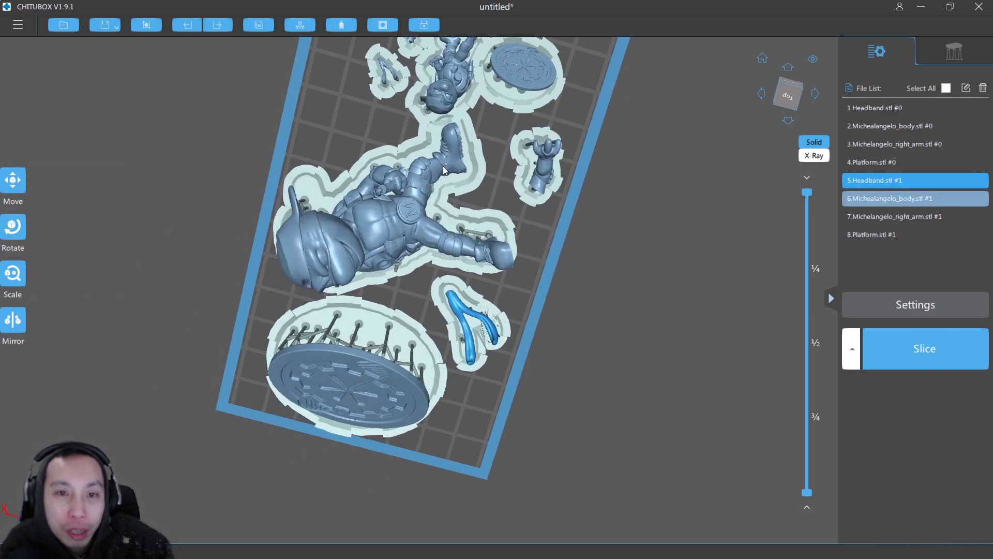
Step: Move the small headband and the smaller right arm away from the smaller body
middle_drag(446, 106, 466, 175)
click(397, 147)
drag(397, 147, 373, 155)
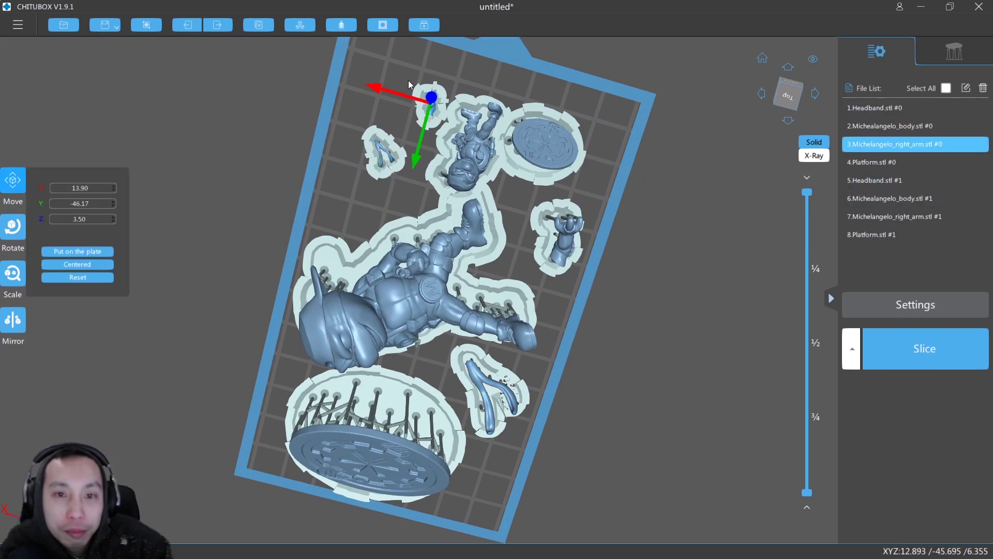
Step: Move the small platform away from the smaller body so their rafts are separated
click(561, 143)
right_drag(585, 232, 486, 166)
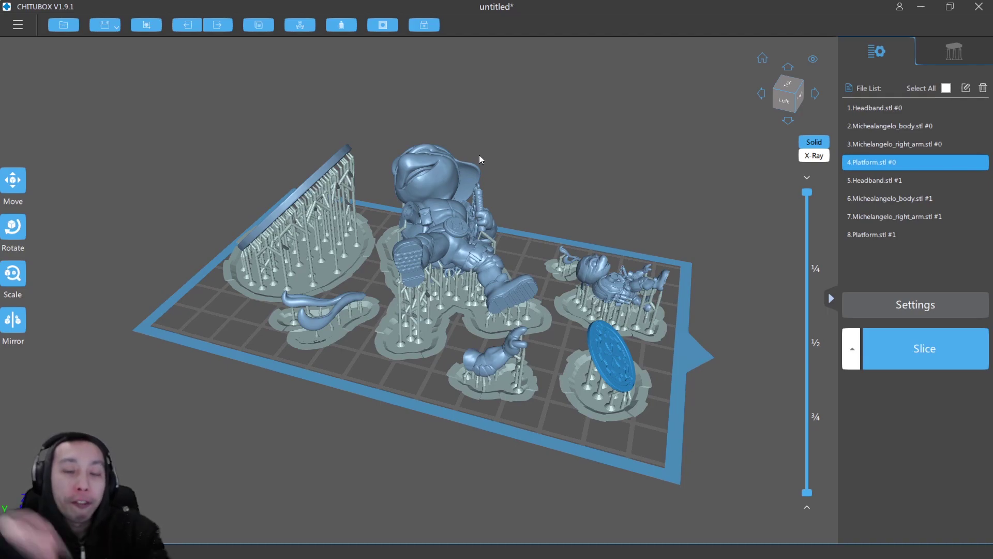
scroll(522, 181, up, 5)
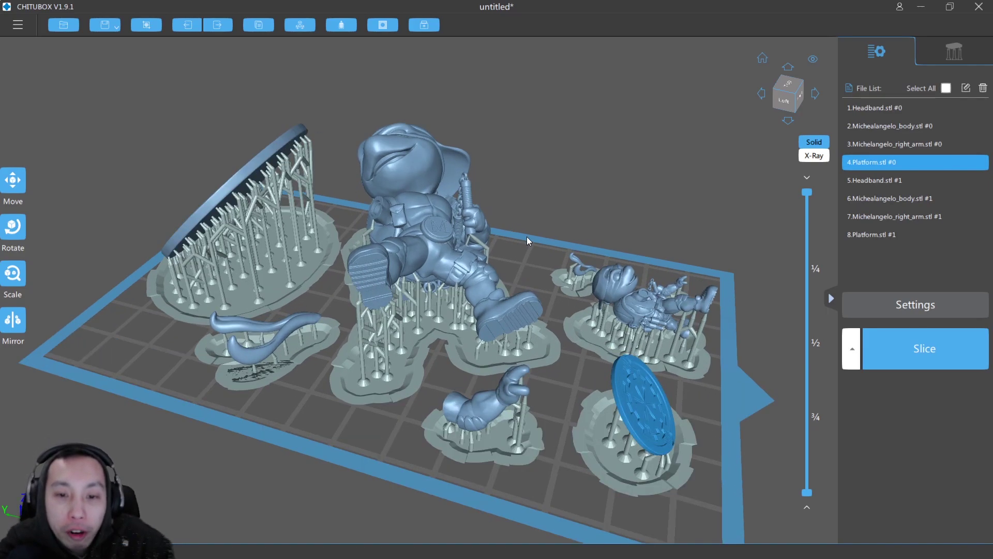
right_drag(524, 279, 712, 377)
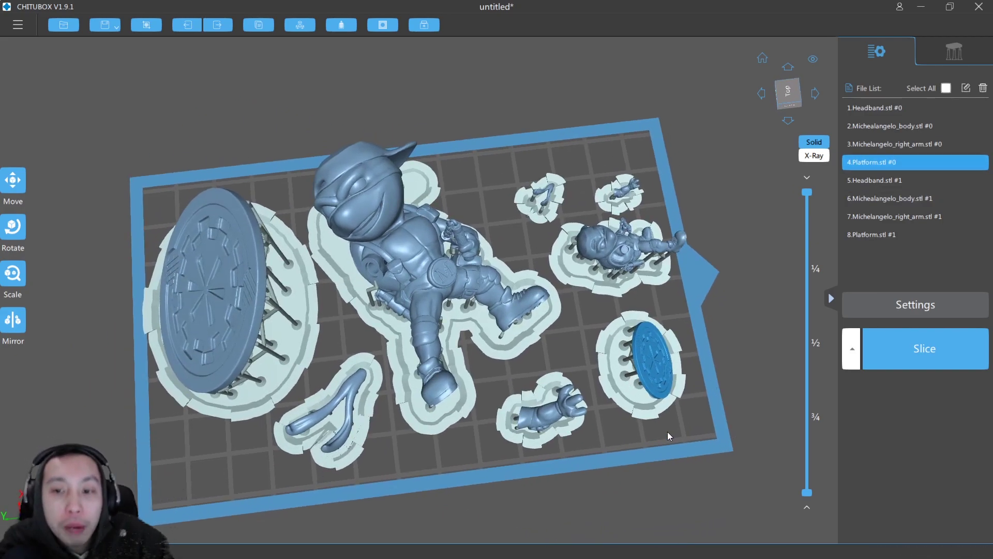
Step: Space out the small parts, placing the right arm at about X 25.59, Y -45.48 and the platform at about X -17.33, Y -46.61
right_drag(659, 289, 641, 306)
mouse_move(627, 301)
mouse_down()
mouse_move(609, 285)
mouse_move(620, 295)
mouse_up()
drag(567, 234, 556, 217)
click(626, 293)
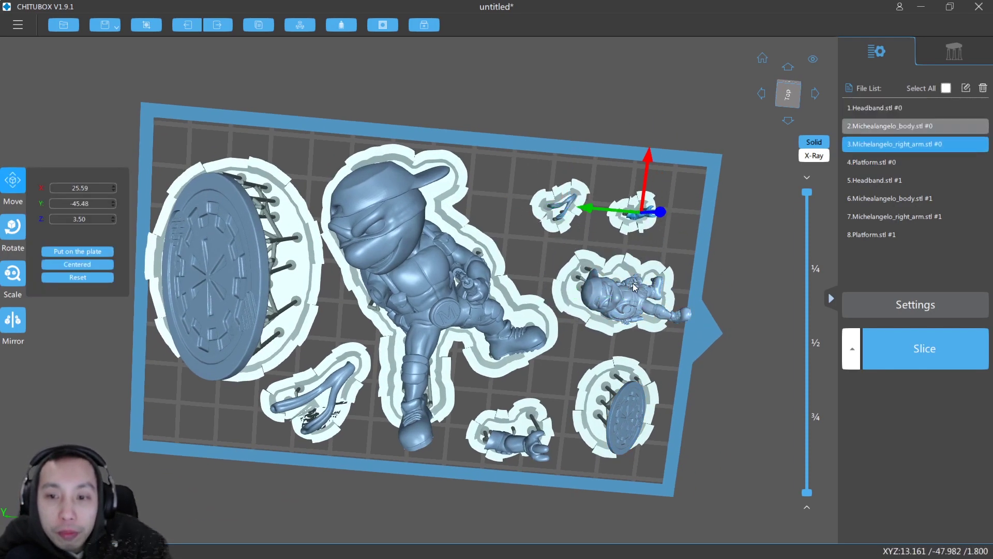
click(614, 381)
right_drag(613, 381, 631, 296)
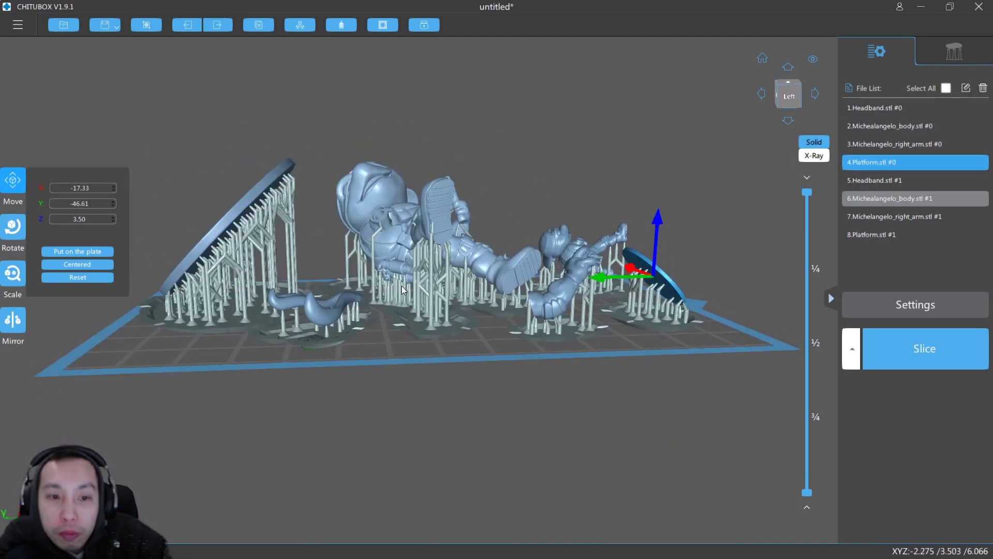
Step: Select all parts on the plate
right_drag(474, 305, 385, 314)
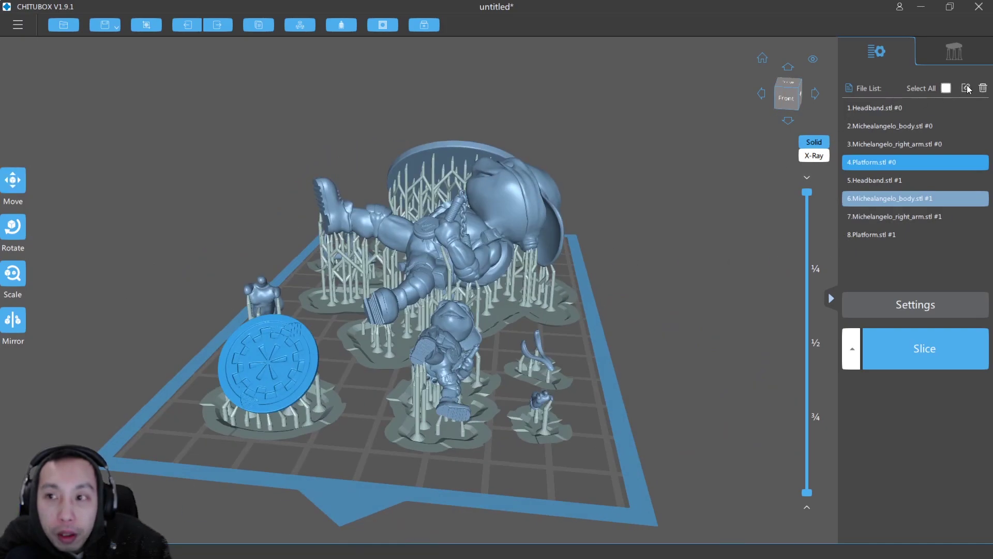
click(946, 88)
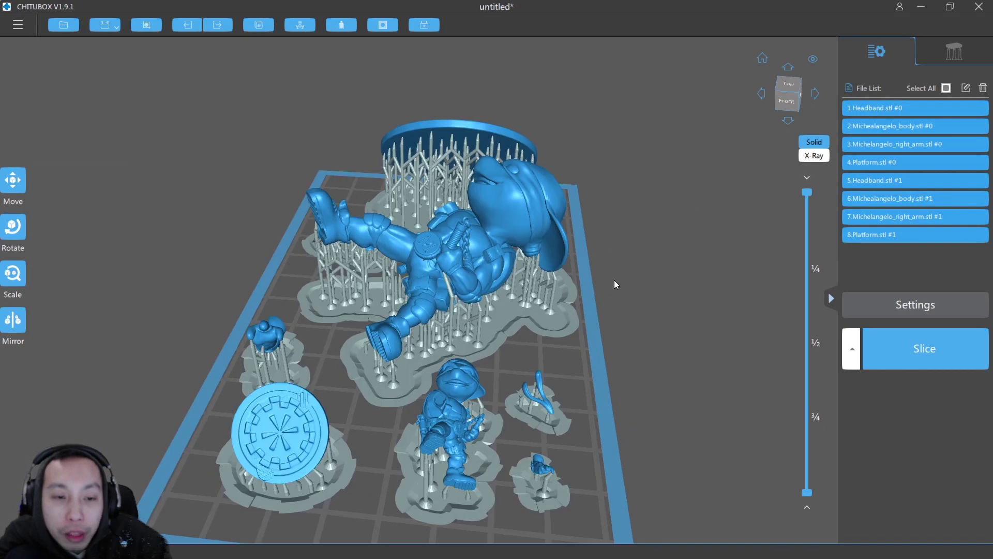
Step: Examine the supported parts from several sides of the plate, checking their supports and spacing
right_drag(617, 272, 551, 277)
scroll(414, 321, up, 5)
scroll(474, 89, up, 7)
right_drag(474, 91, 499, 129)
scroll(210, 163, down, 4)
right_drag(209, 164, 315, 206)
scroll(317, 209, down, 5)
drag(808, 192, 828, 181)
right_drag(610, 403, 416, 339)
right_drag(499, 324, 361, 285)
scroll(617, 169, up, 3)
Step: Examine the larger body's raised hand, nunchuck and hanging chain for support coverage
scroll(584, 109, up, 8)
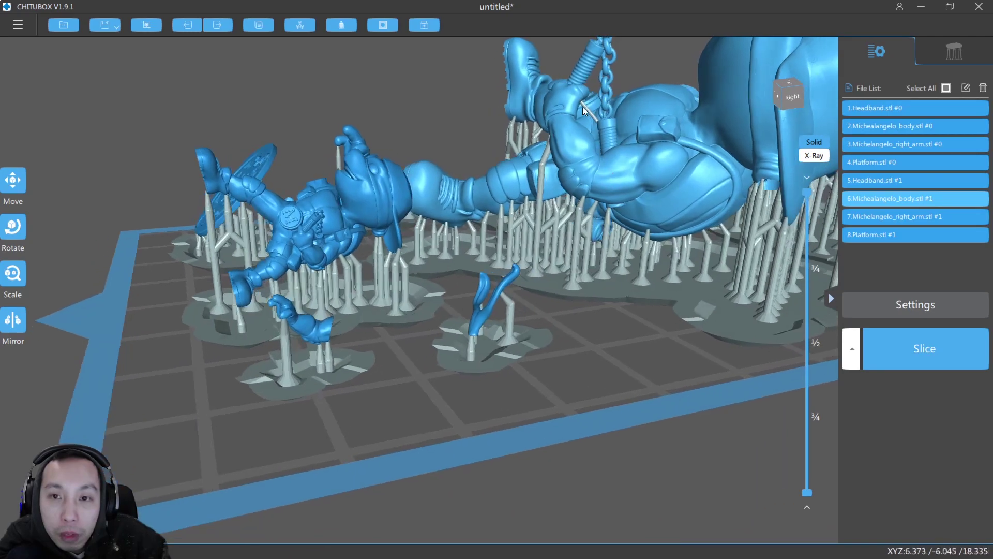
scroll(460, 154, down, 8)
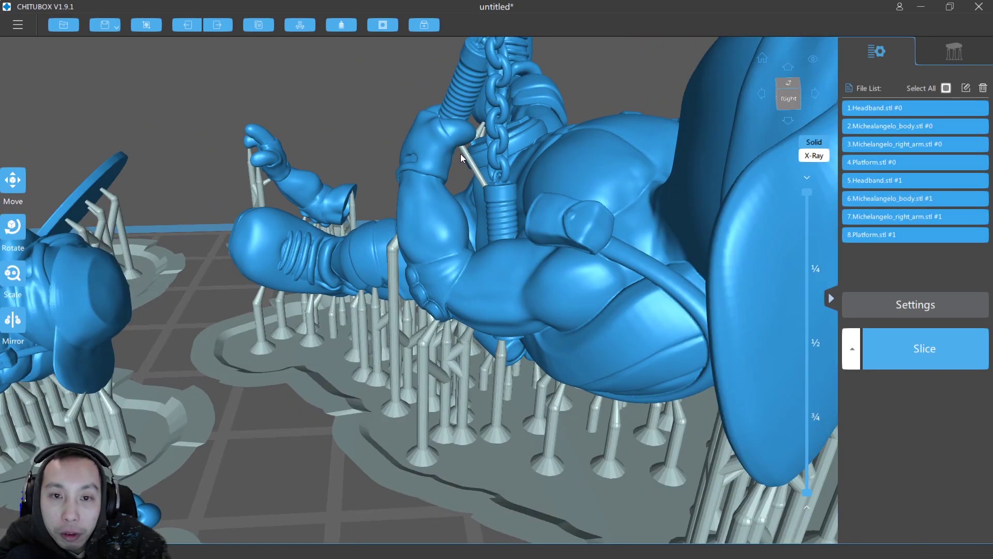
scroll(460, 154, down, 3)
right_drag(460, 153, 551, 164)
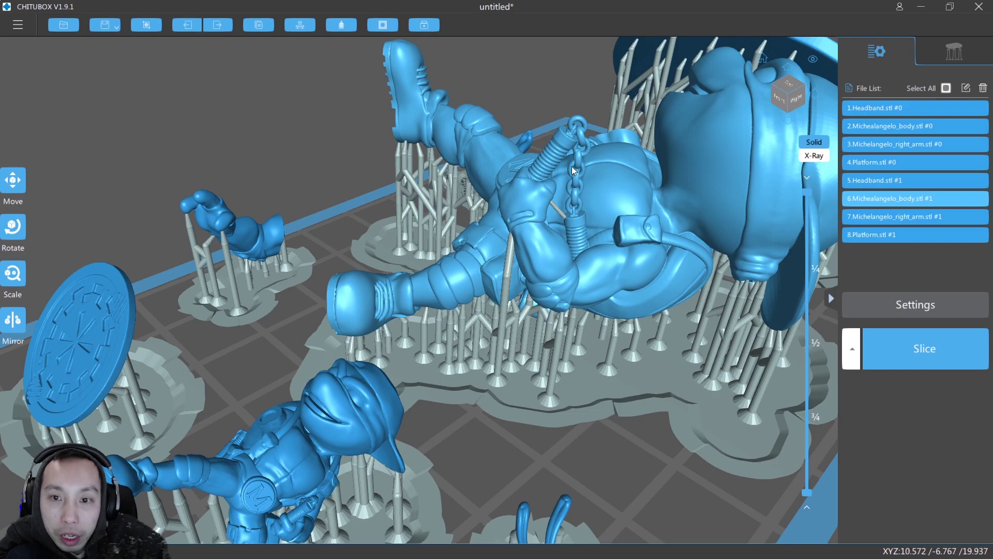
right_drag(538, 185, 554, 119)
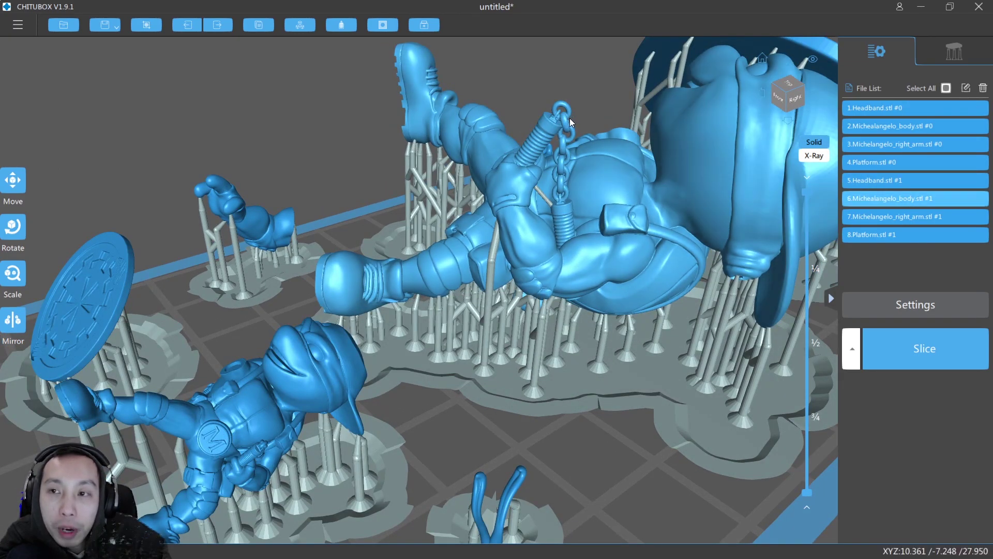
right_drag(562, 107, 552, 109)
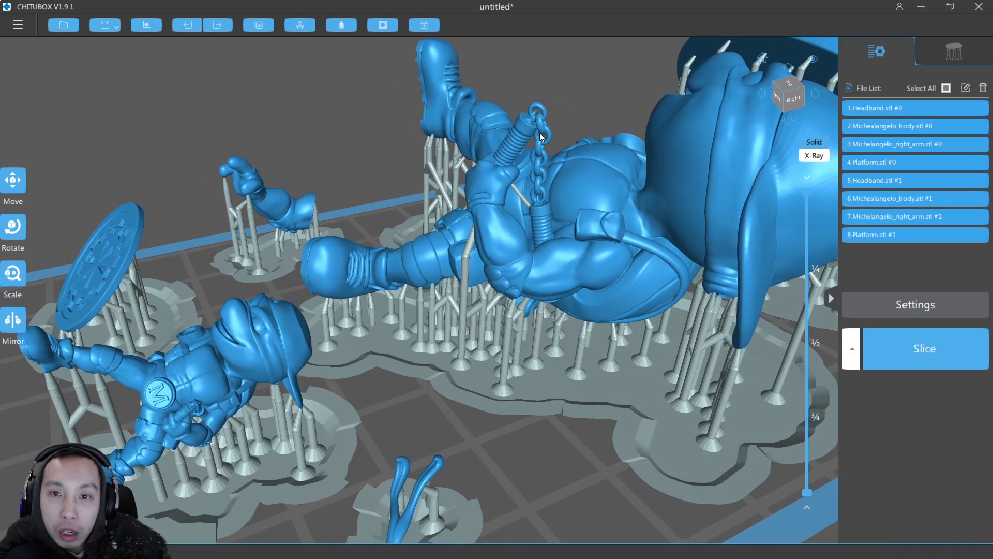
right_drag(582, 186, 471, 172)
Step: Examine the supports beneath the larger body's shell and the nunchuck chain stowed at its belt
scroll(471, 176, up, 5)
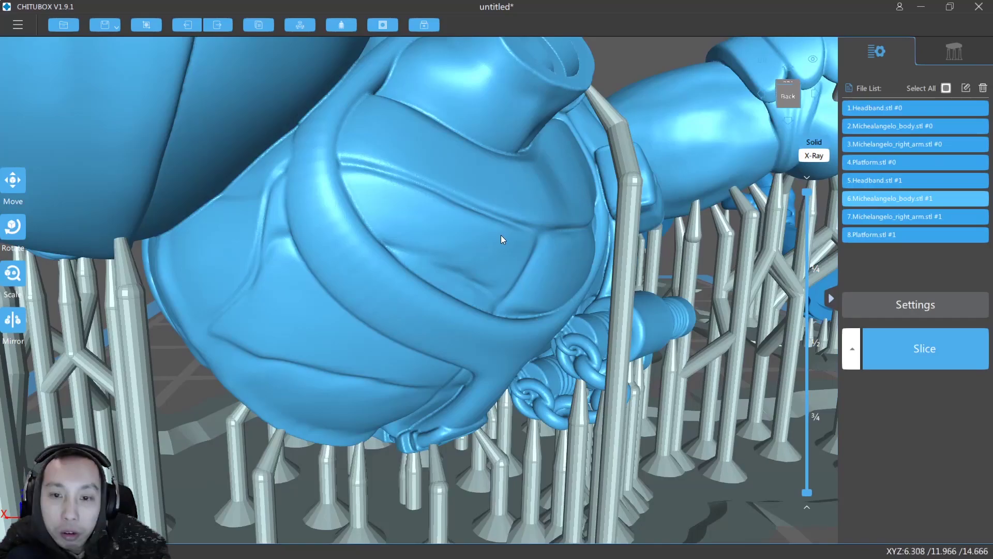
right_drag(532, 278, 489, 231)
scroll(486, 317, up, 5)
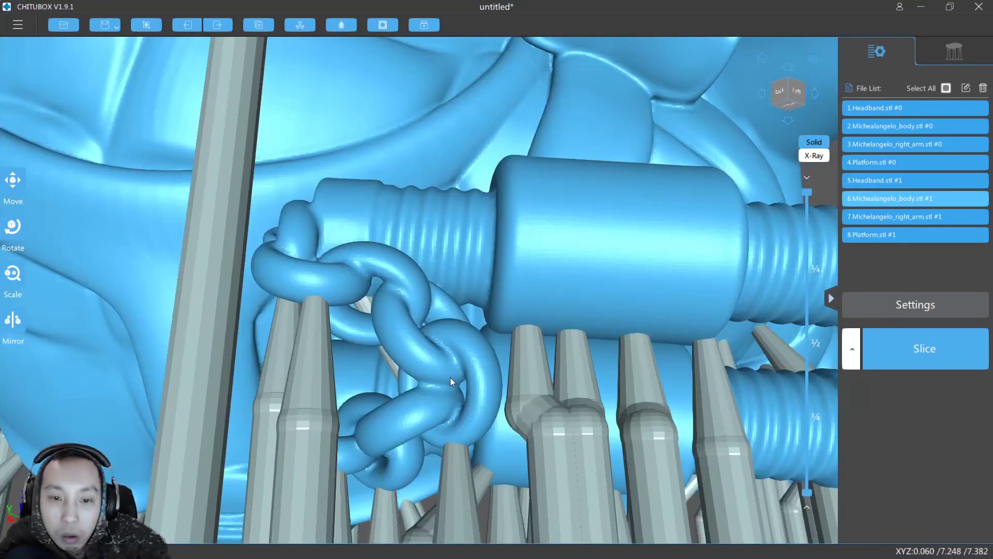
scroll(445, 377, down, 5)
right_drag(473, 371, 512, 383)
scroll(517, 383, up, 4)
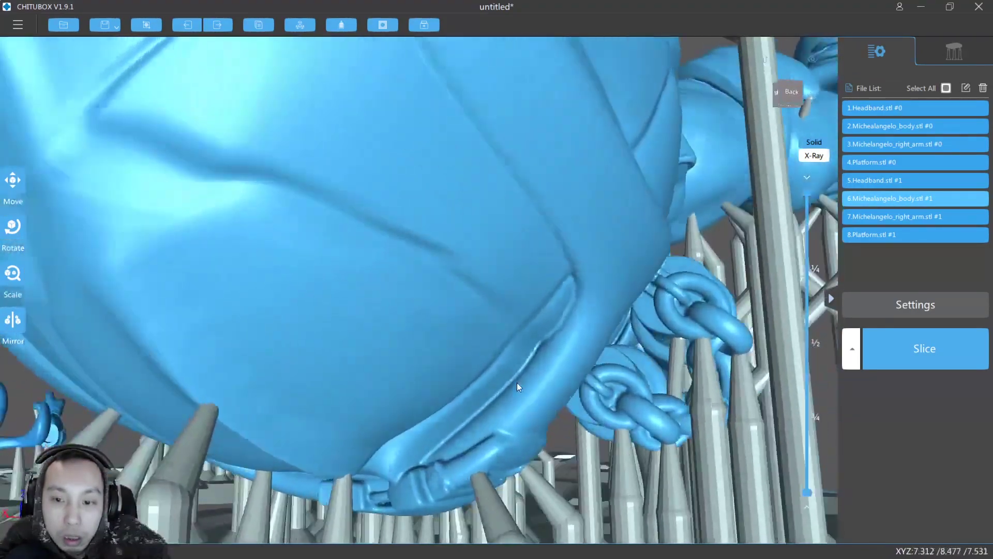
scroll(521, 381, down, 1)
scroll(673, 368, down, 3)
scroll(670, 372, up, 3)
right_drag(666, 381, 600, 330)
scroll(600, 331, down, 2)
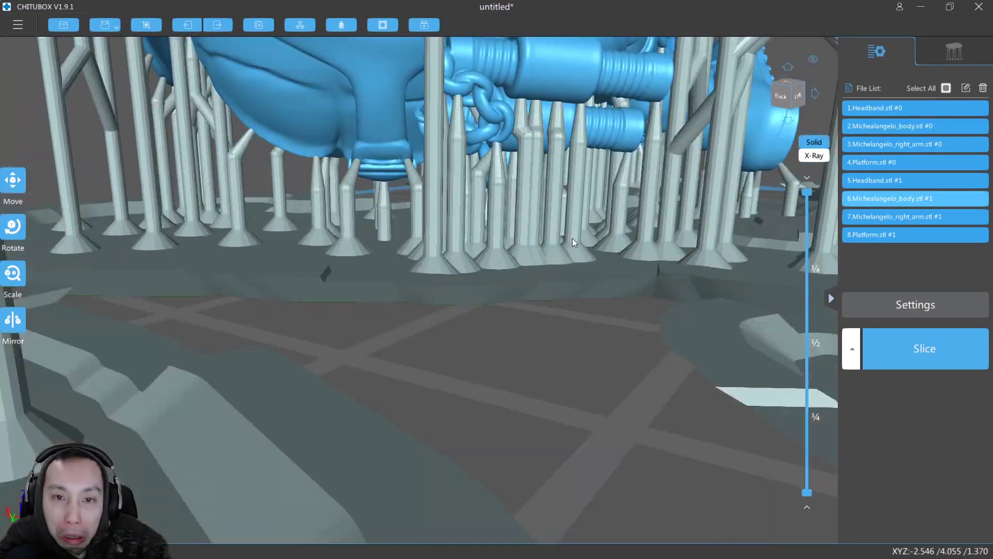
Step: Examine the supports around the large platform, the large headband and the far side of the larger body
right_drag(573, 240, 563, 240)
middle_drag(563, 240, 556, 278)
mouse_move(556, 279)
right_down()
mouse_move(553, 244)
mouse_move(594, 259)
mouse_move(624, 250)
mouse_move(626, 236)
mouse_move(615, 255)
mouse_move(561, 274)
mouse_move(543, 268)
mouse_move(560, 269)
right_up()
scroll(553, 244, up, 3)
scroll(543, 265, down, 5)
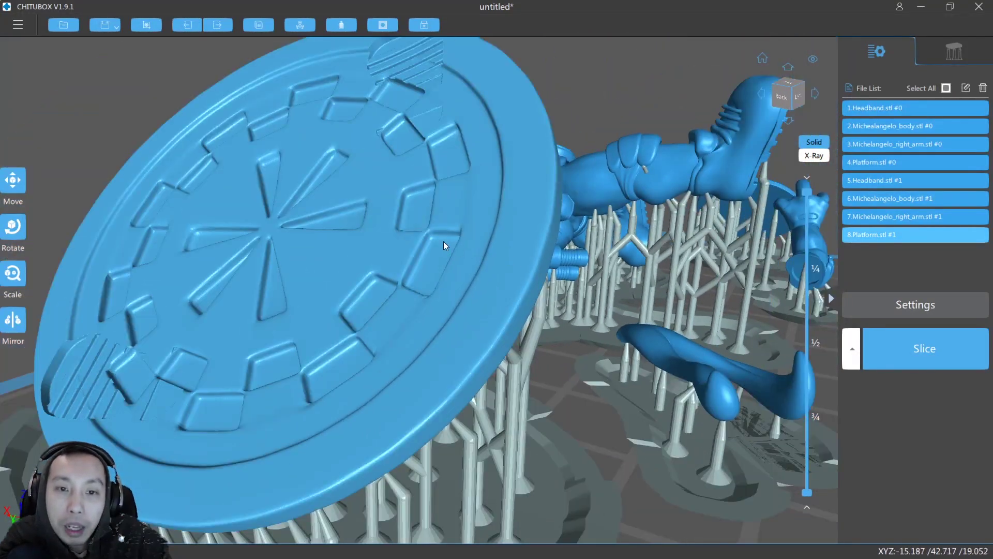
scroll(449, 247, down, 5)
right_drag(443, 243, 313, 173)
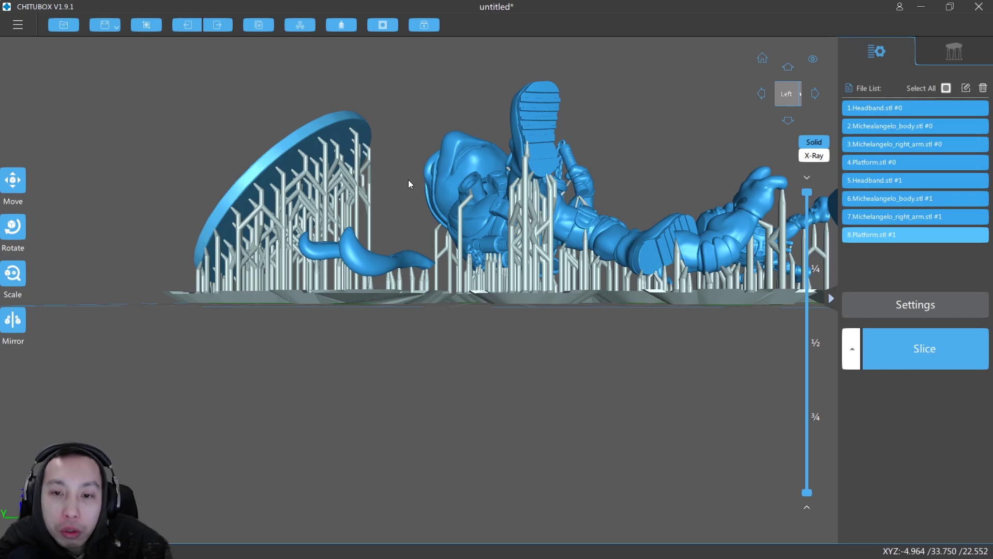
scroll(439, 216, up, 1)
right_drag(440, 216, 514, 225)
scroll(513, 256, up, 4)
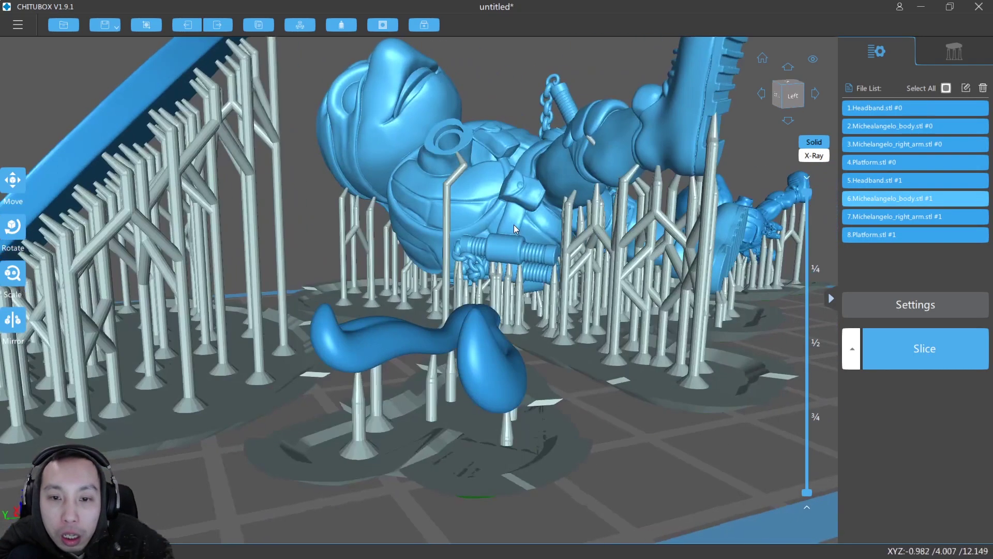
scroll(501, 296, up, 6)
right_drag(498, 232, 219, 209)
scroll(513, 260, down, 3)
scroll(512, 260, down, 5)
scroll(334, 231, up, 2)
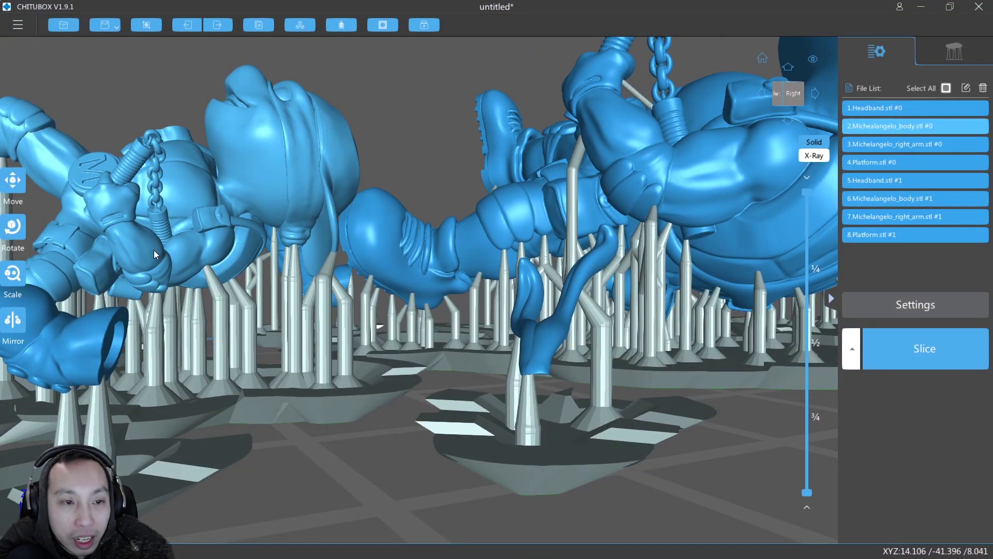
Step: Examine the supports under the smaller body, especially around its belt nunchucks and feet
scroll(155, 254, down, 3)
right_drag(163, 253, 566, 268)
scroll(628, 211, up, 4)
scroll(589, 196, up, 4)
right_drag(587, 197, 558, 183)
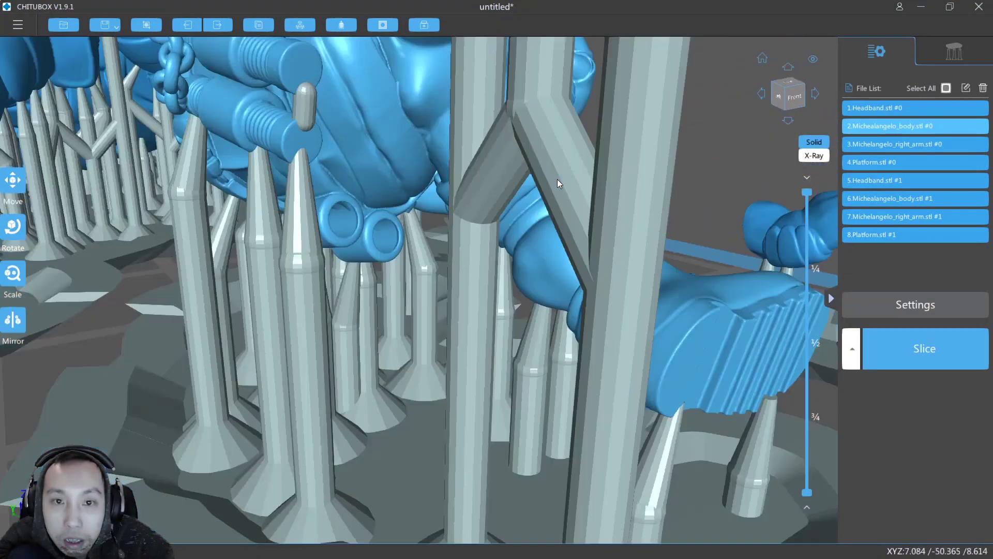
scroll(413, 158, down, 3)
right_drag(434, 149, 576, 151)
scroll(529, 163, up, 4)
scroll(575, 151, up, 2)
scroll(575, 151, down, 2)
scroll(322, 166, down, 4)
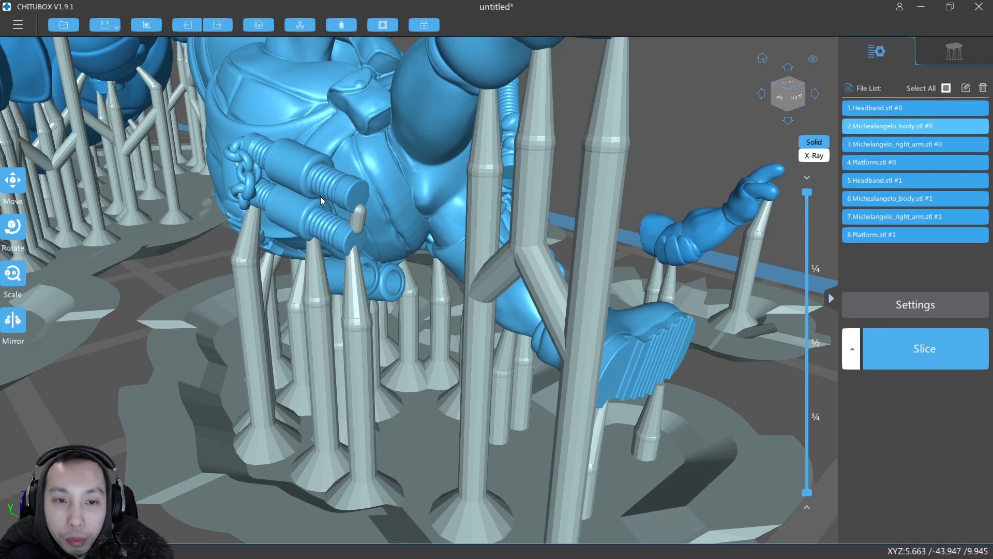
scroll(356, 239, down, 5)
right_drag(362, 241, 701, 247)
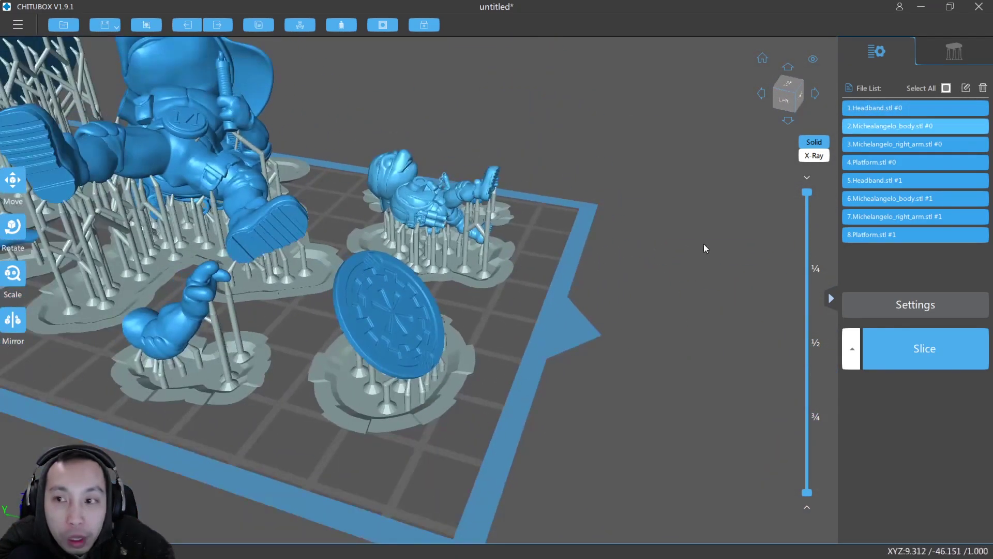
Step: Slice all parts on the plate and lower the layer preview to layer 532
click(895, 340)
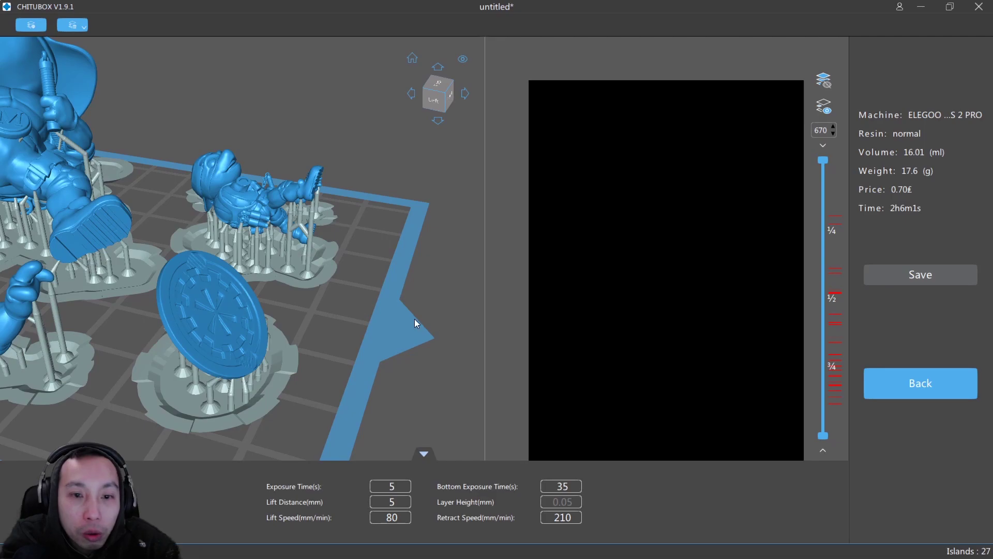
middle_drag(415, 320, 629, 283)
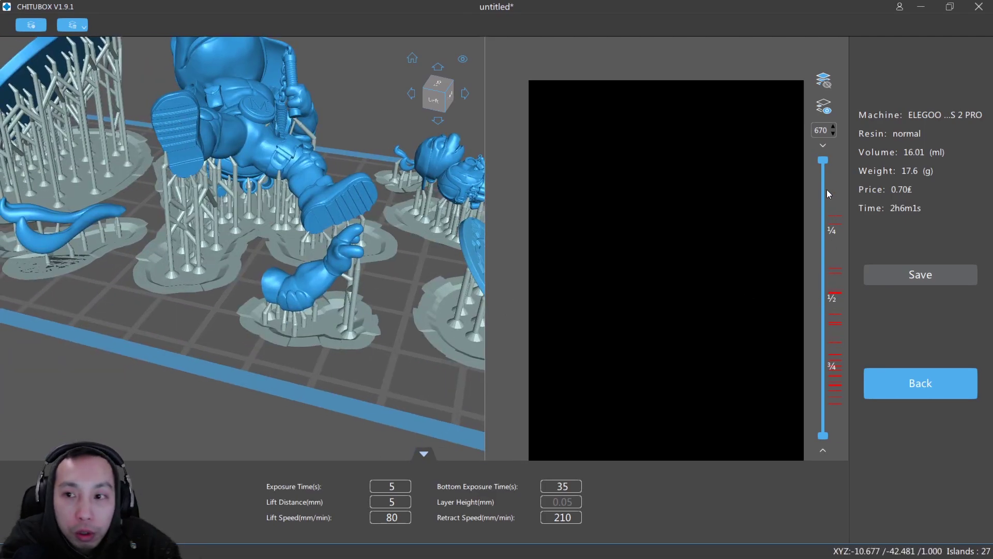
drag(823, 161, 823, 216)
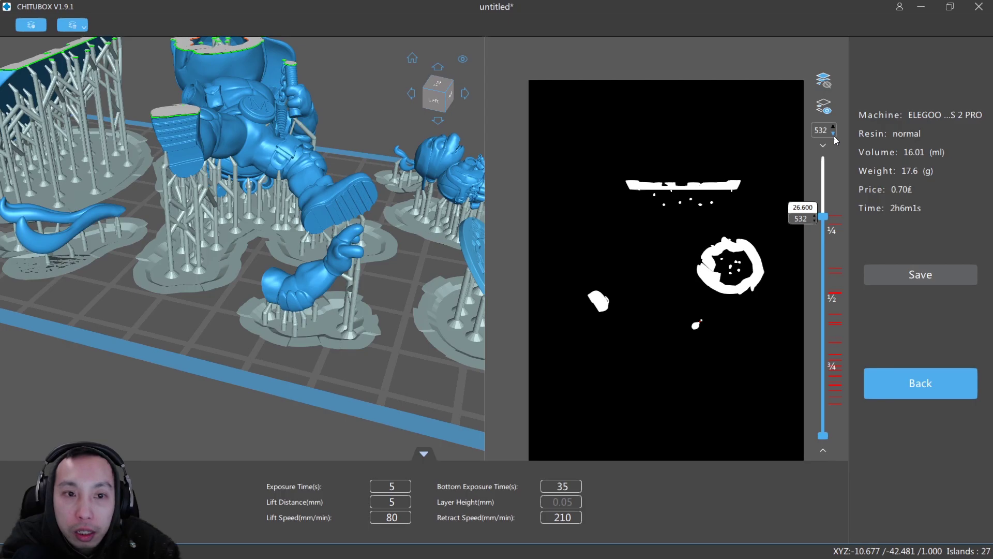
Step: Lower the preview to layer 512 and examine the larger body's raised nunchuck and chain
mouse_move(323, 170)
right_down()
mouse_move(327, 209)
mouse_move(357, 216)
mouse_move(275, 188)
mouse_move(374, 173)
mouse_move(313, 160)
mouse_move(330, 169)
right_up()
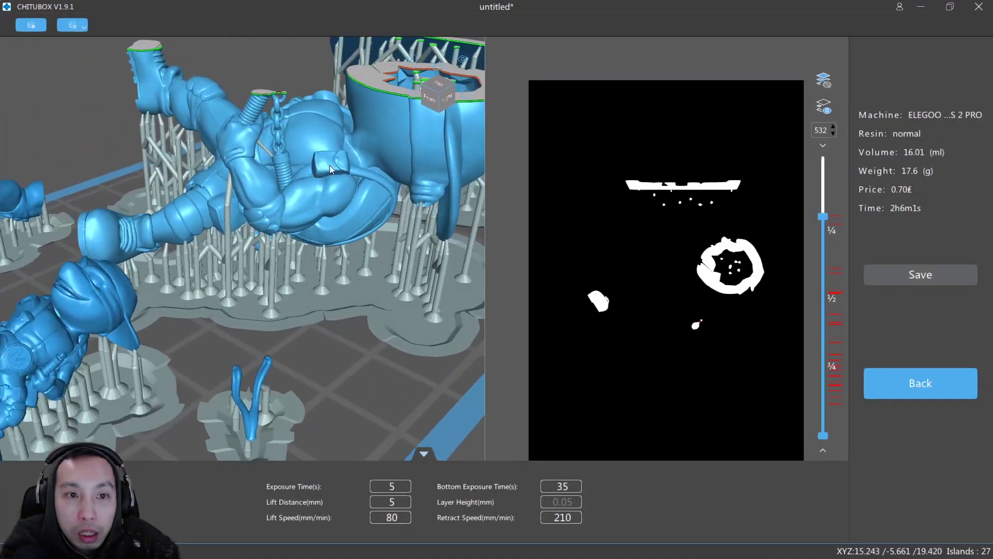
click(834, 133)
click(833, 126)
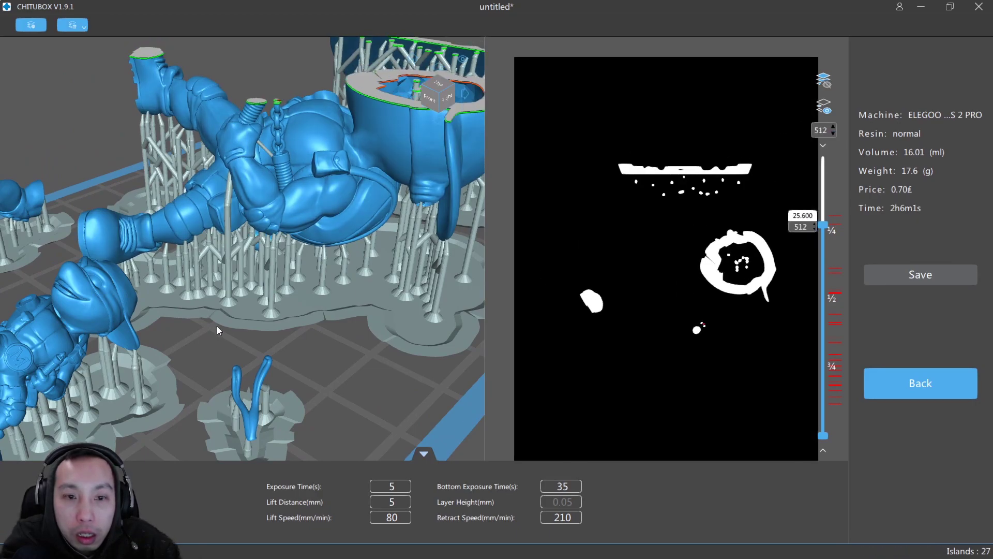
right_drag(216, 326, 261, 354)
scroll(259, 175, up, 4)
scroll(361, 185, down, 2)
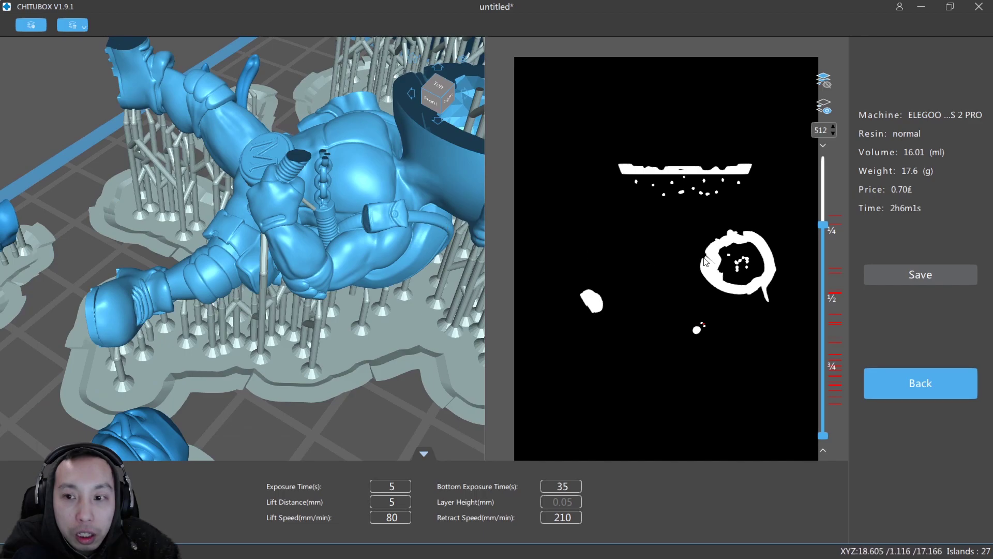
Step: Lower the preview to layer 405 and examine the cut through the larger body's hollow head and headband knot
click(833, 133)
click(833, 127)
click(834, 133)
right_drag(380, 251, 312, 241)
middle_drag(466, 227, 294, 253)
right_drag(294, 254, 305, 262)
scroll(306, 261, down, 2)
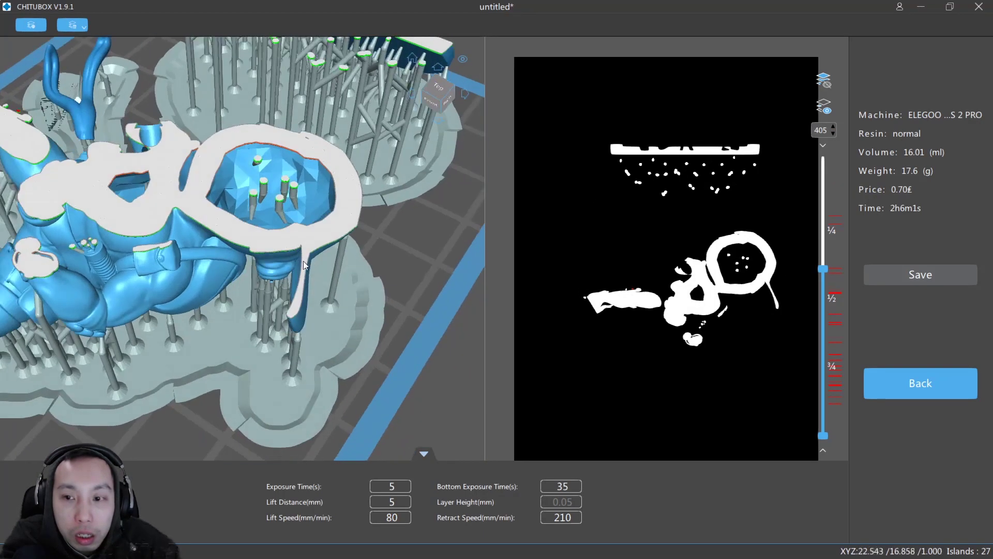
Step: Lower the preview to layer 393 and examine the cut through the larger body's torso and leg from both sides
middle_drag(306, 261, 405, 242)
scroll(331, 259, down, 2)
middle_drag(324, 265, 339, 387)
scroll(380, 225, down, 1)
scroll(380, 225, up, 3)
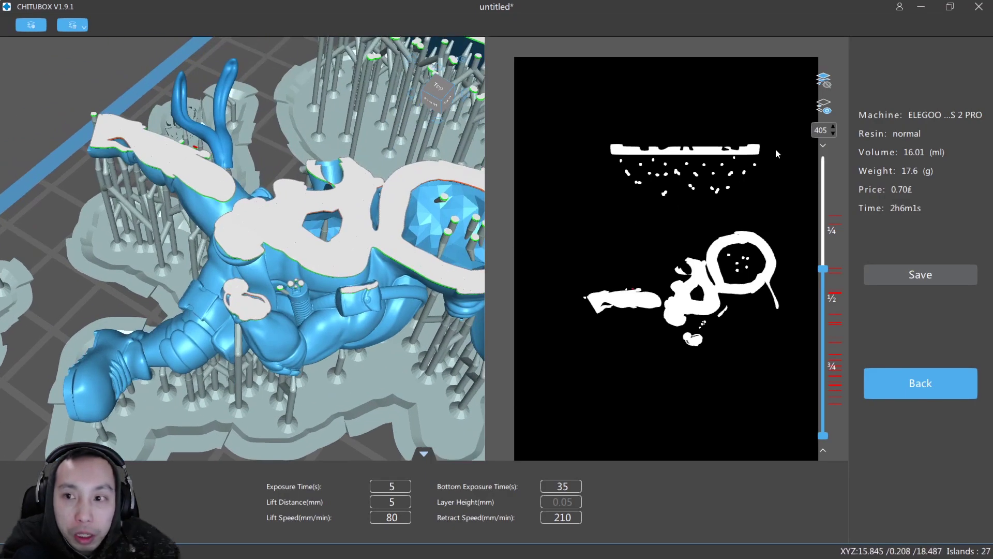
click(833, 133)
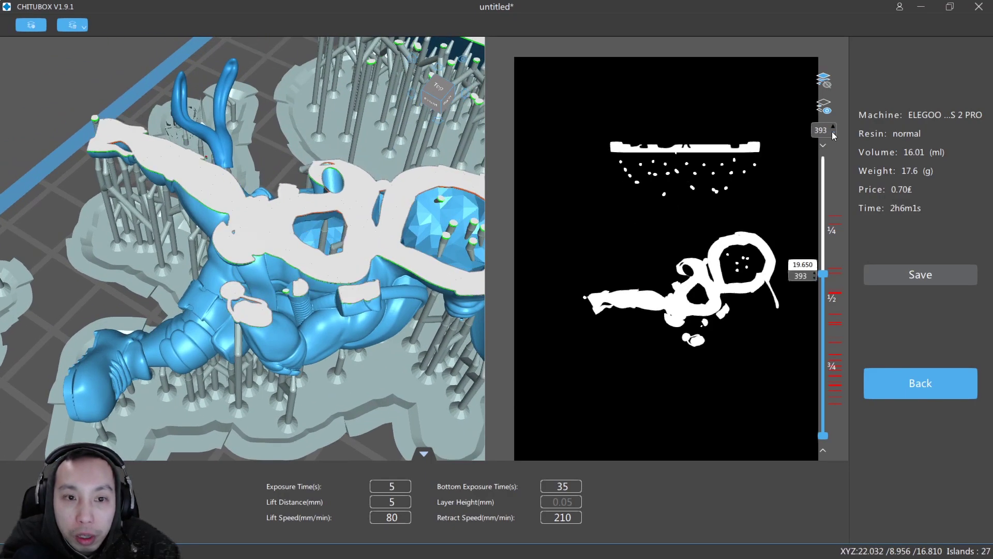
right_drag(410, 210, 369, 217)
right_drag(263, 303, 210, 234)
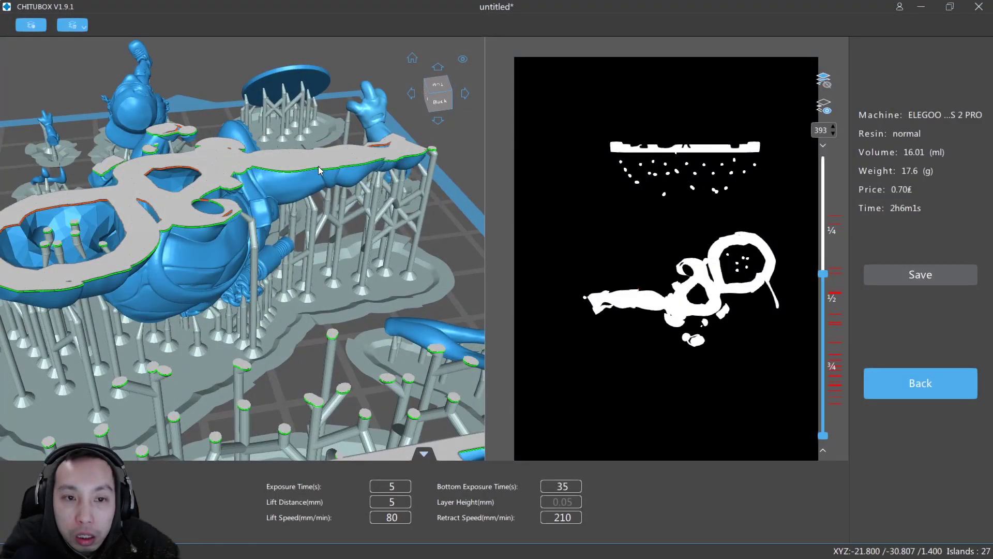
Step: Lower the preview to layer 353 and view the cut larger body from its raised-arm side
click(834, 135)
click(832, 127)
click(833, 135)
right_drag(236, 218, 268, 215)
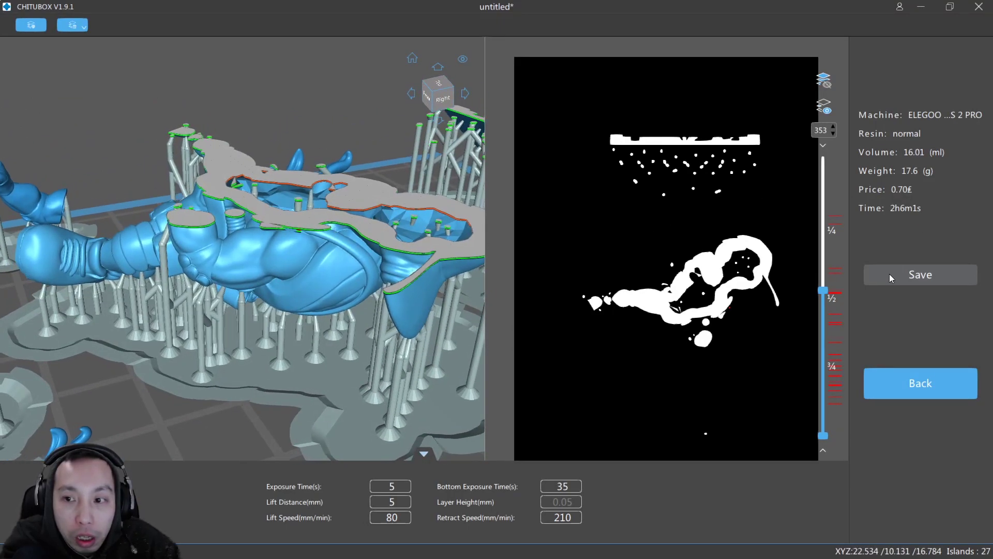
Step: Check the layers marked with islands near the middle of the print, stepping the preview down to layer 344
drag(823, 290, 824, 276)
click(833, 133)
click(834, 135)
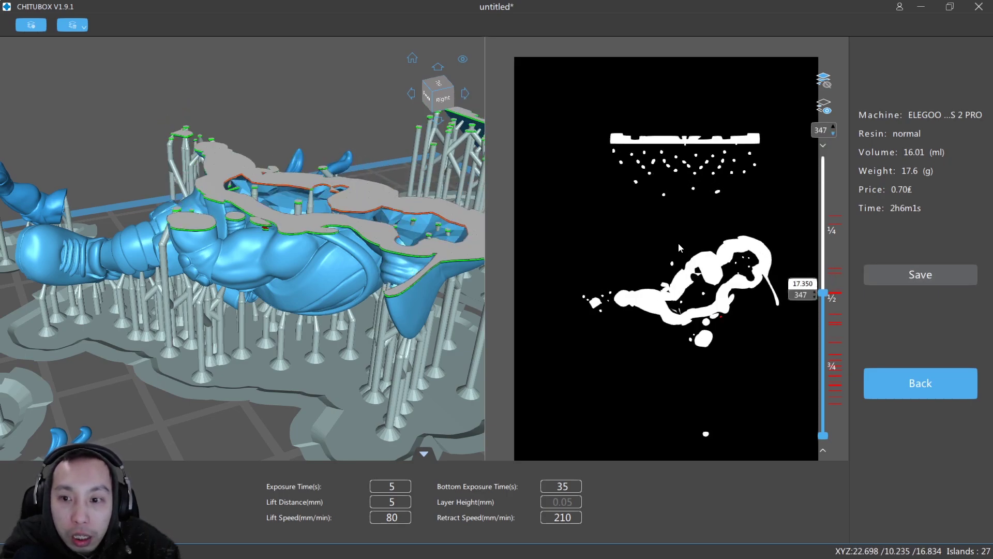
right_drag(351, 288, 440, 213)
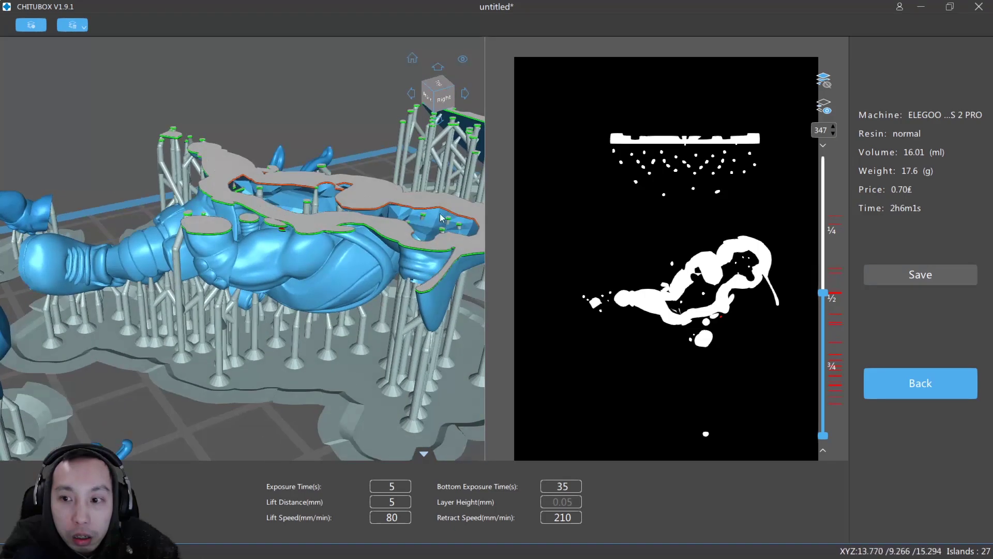
click(833, 135)
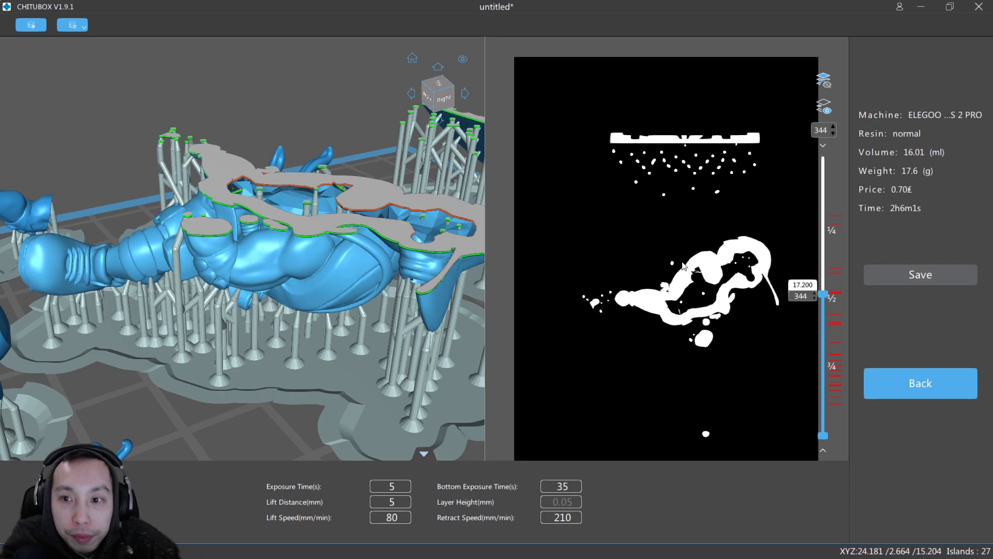
Step: Examine the hollow torso and its internal supports closely at layer 344, in both the slice image and the model
scroll(669, 355, up, 1)
scroll(668, 356, up, 1)
scroll(253, 199, up, 3)
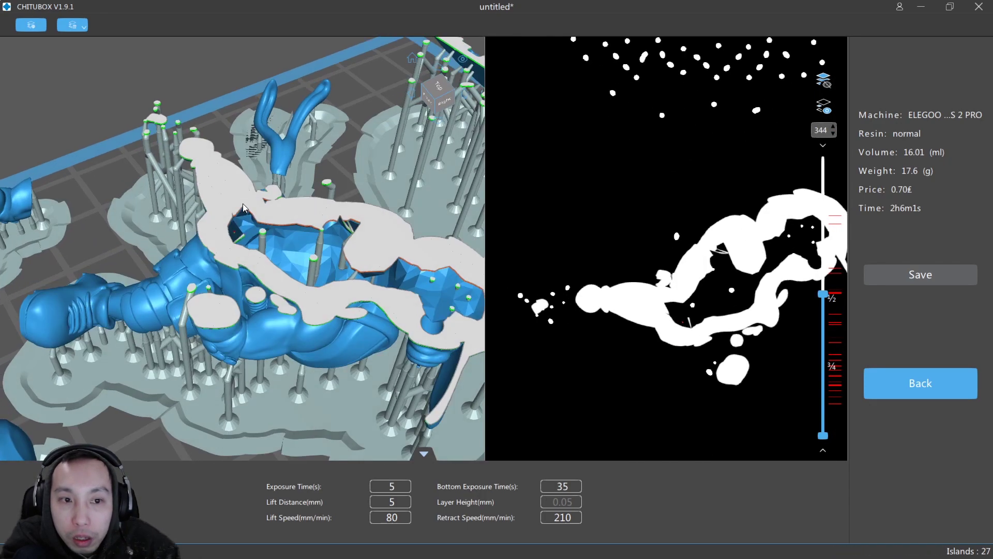
scroll(248, 234, up, 2)
right_drag(247, 234, 213, 224)
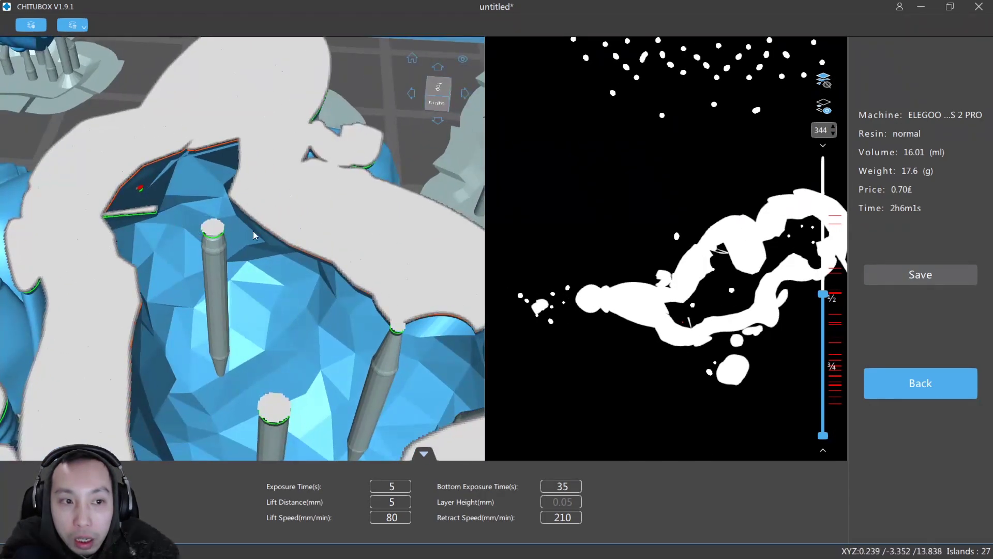
scroll(832, 144, down, 1)
Step: Lower the preview to layer 274 and inspect the slice of the larger body's lower cavity and the surrounding parts
click(833, 133)
click(833, 127)
click(819, 142)
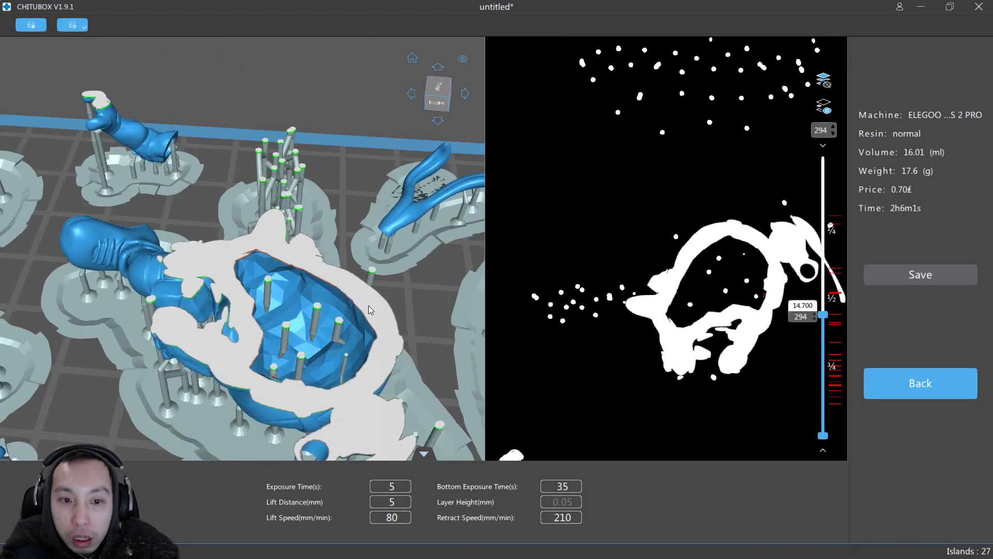
click(834, 137)
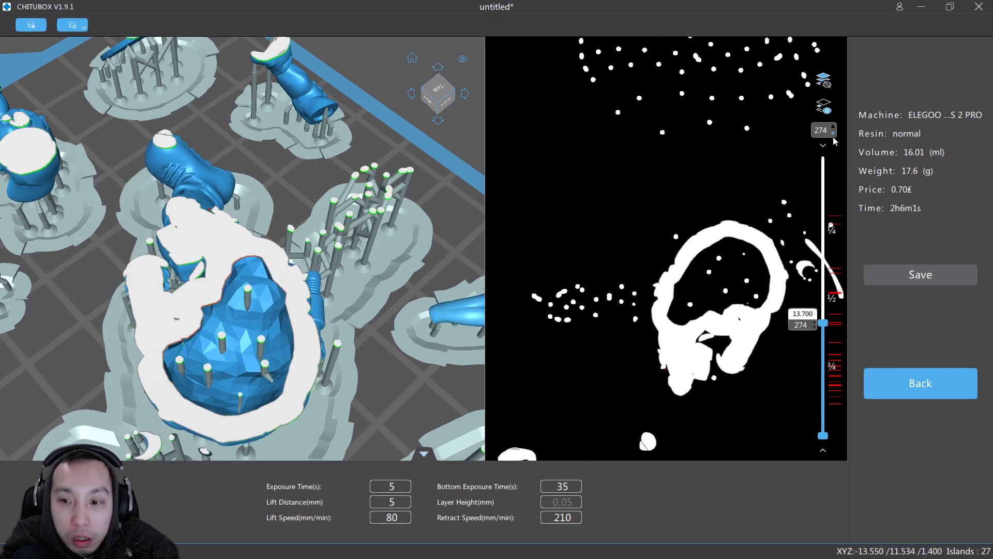
scroll(630, 226, down, 5)
drag(629, 222, 572, 112)
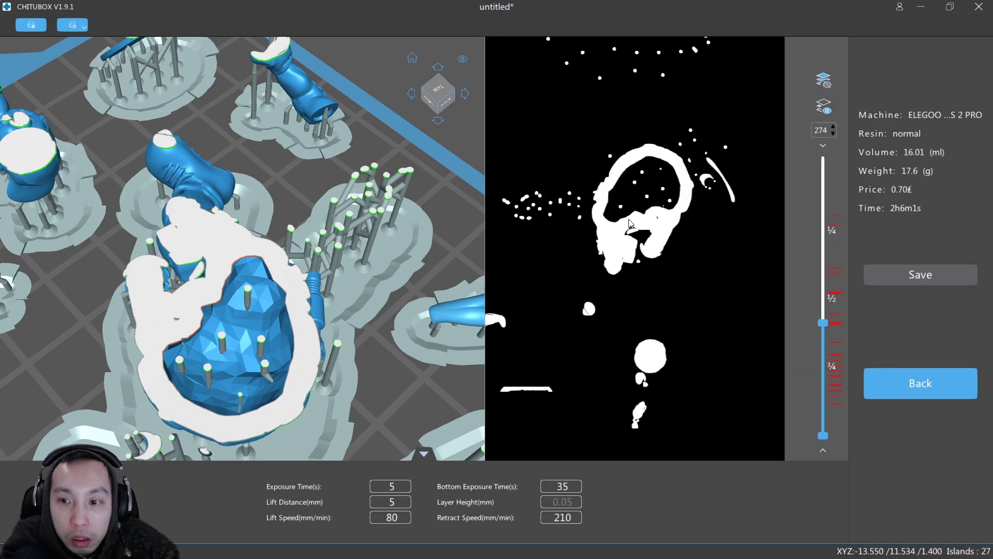
Step: Step the preview down to layer 238, checking the larger body's cavity and internal supports in the model and enlarged slice image
mouse_move(331, 414)
right_down()
mouse_move(357, 356)
mouse_move(331, 414)
right_up()
click(834, 134)
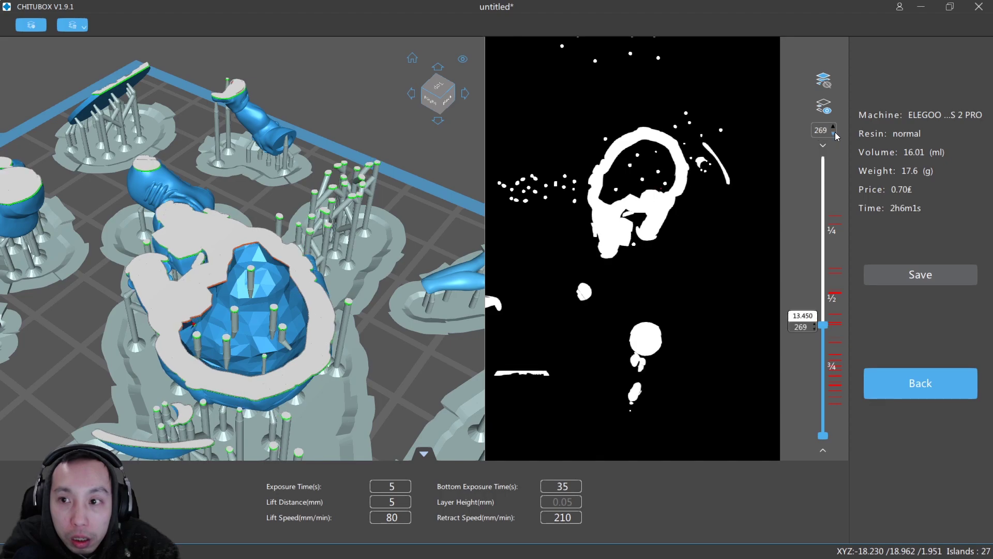
click(834, 127)
double_click(834, 134)
click(834, 127)
click(834, 133)
drag(700, 210, 766, 186)
scroll(772, 364, up, 3)
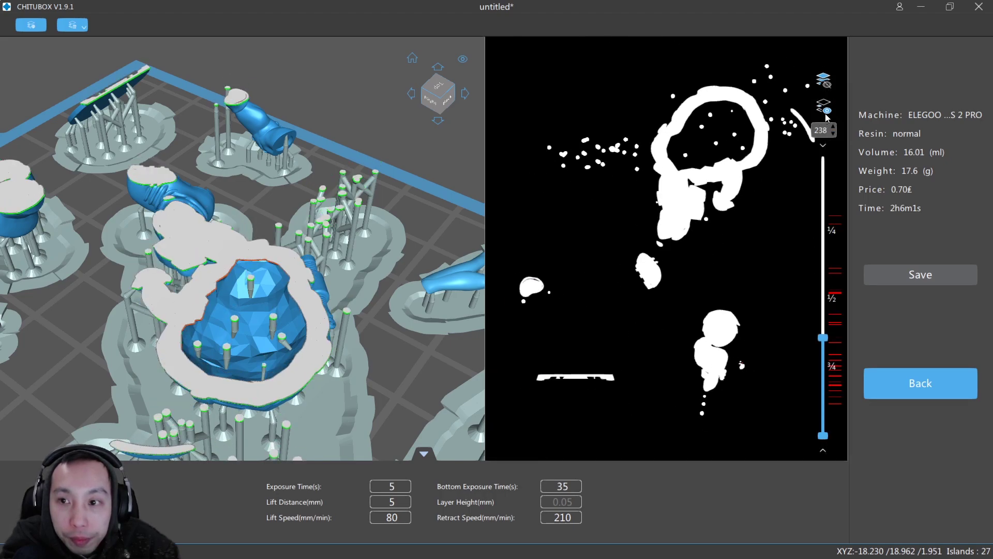
Step: Step the preview down to layer 124, watching where the larger body's cavity closes and its lower details begin
click(833, 136)
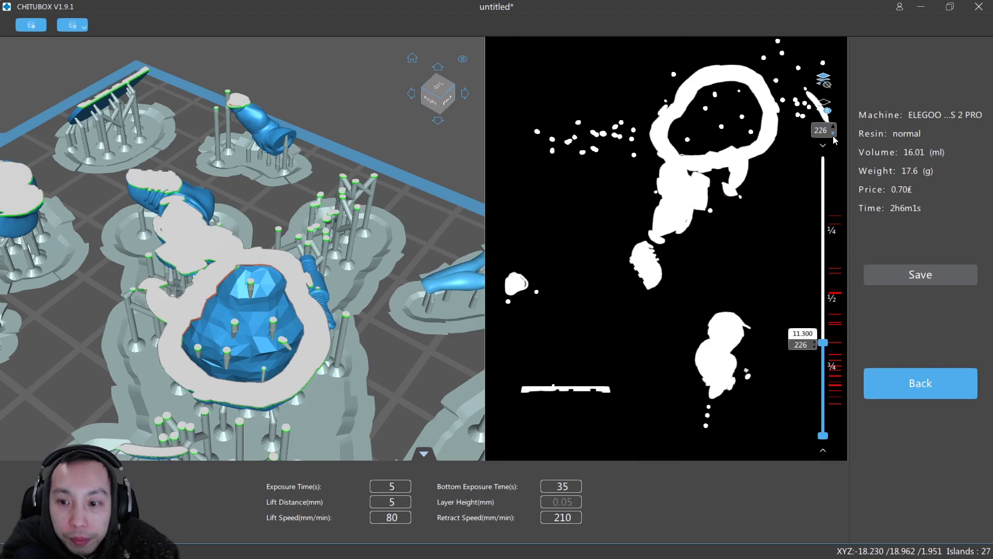
click(833, 136)
click(833, 135)
click(833, 136)
click(833, 135)
click(832, 135)
click(833, 135)
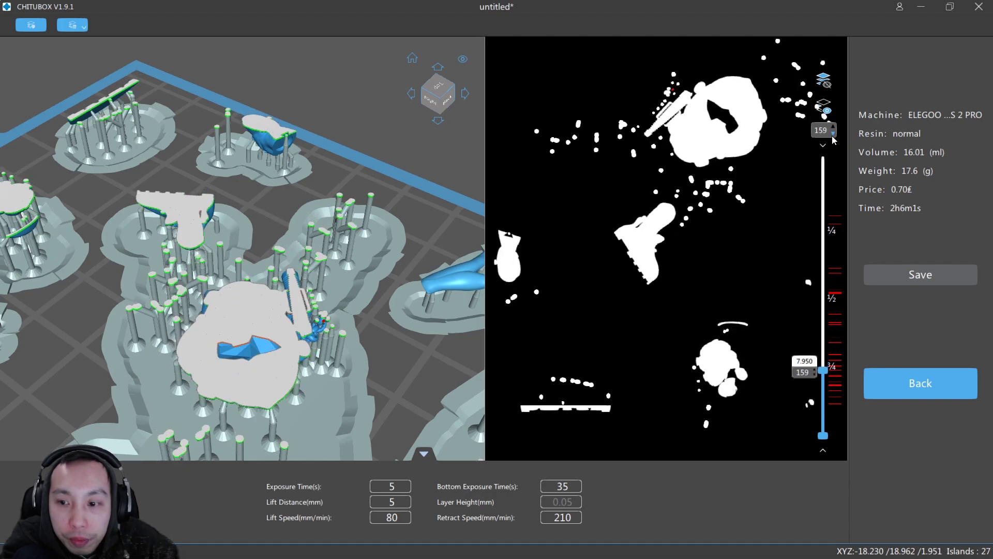
click(832, 136)
click(833, 135)
click(833, 135)
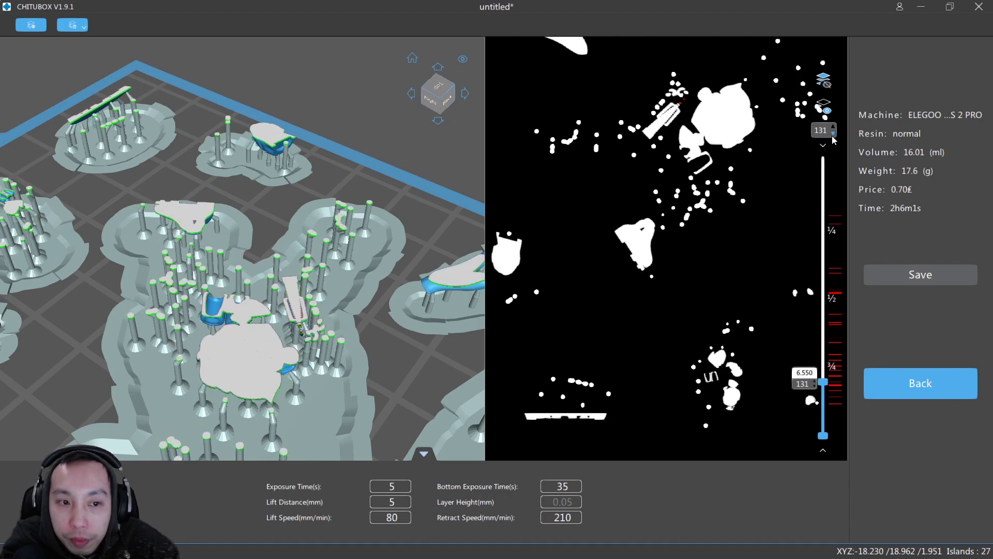
click(833, 136)
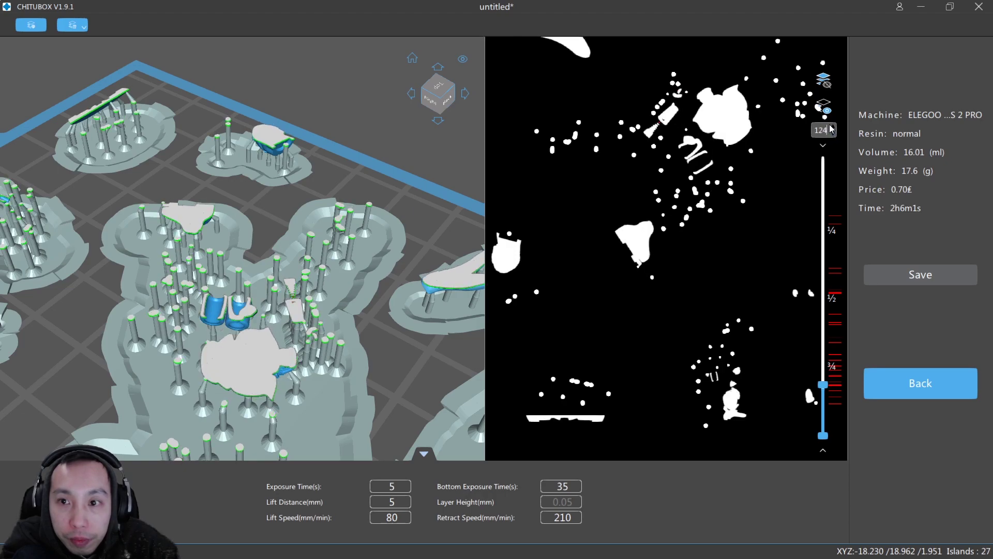
Step: Return to around layer 131 and examine the island-marked spots beside the larger body's nunchuck and chain from above
click(833, 126)
drag(300, 202, 323, 263)
scroll(323, 263, up, 3)
right_drag(297, 331, 204, 299)
scroll(204, 300, up, 2)
middle_drag(203, 344, 300, 297)
drag(285, 305, 286, 325)
right_drag(297, 327, 324, 327)
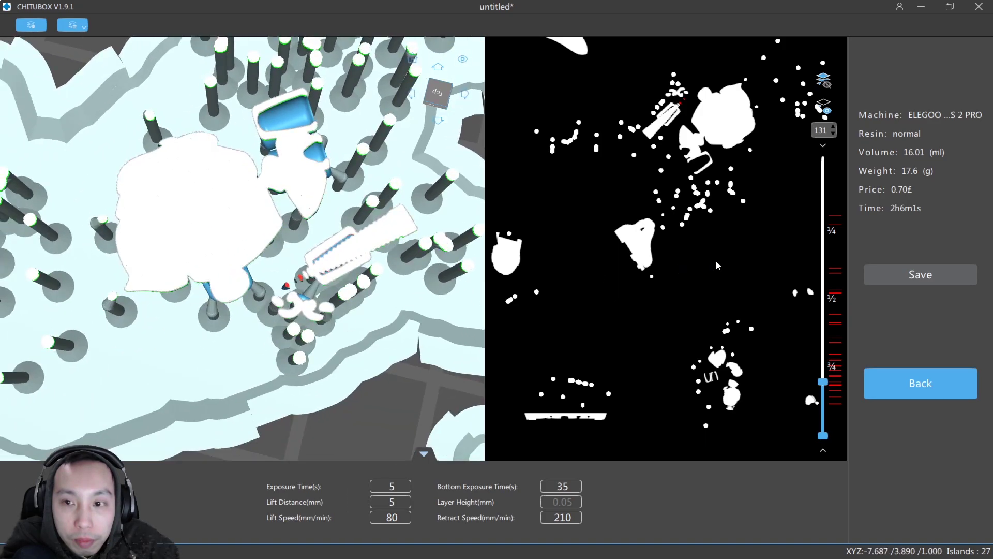
drag(825, 363, 824, 383)
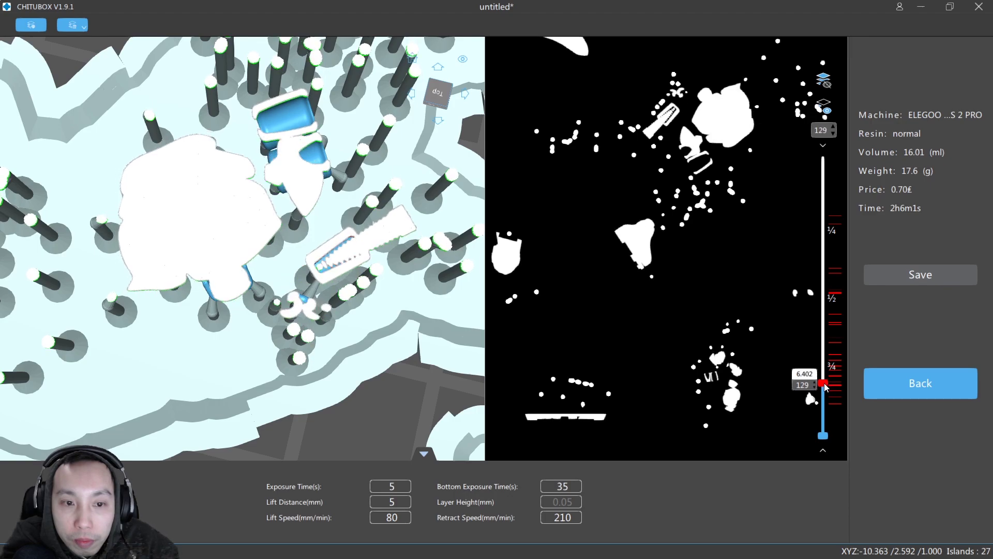
Step: Leave the slice preview for the full-height plate view and rotate all models 25° about the Z axis
click(889, 378)
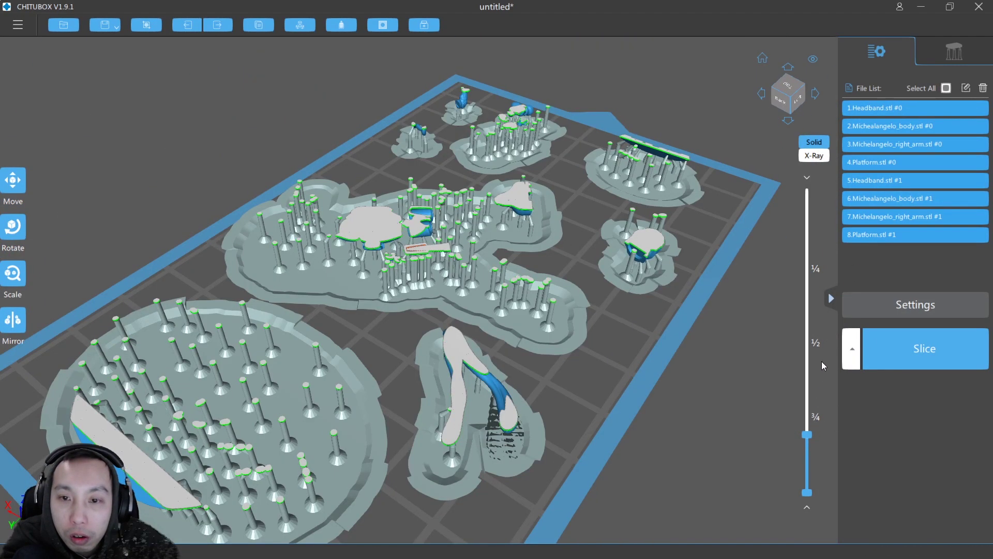
drag(807, 435, 807, 189)
right_drag(562, 232, 442, 191)
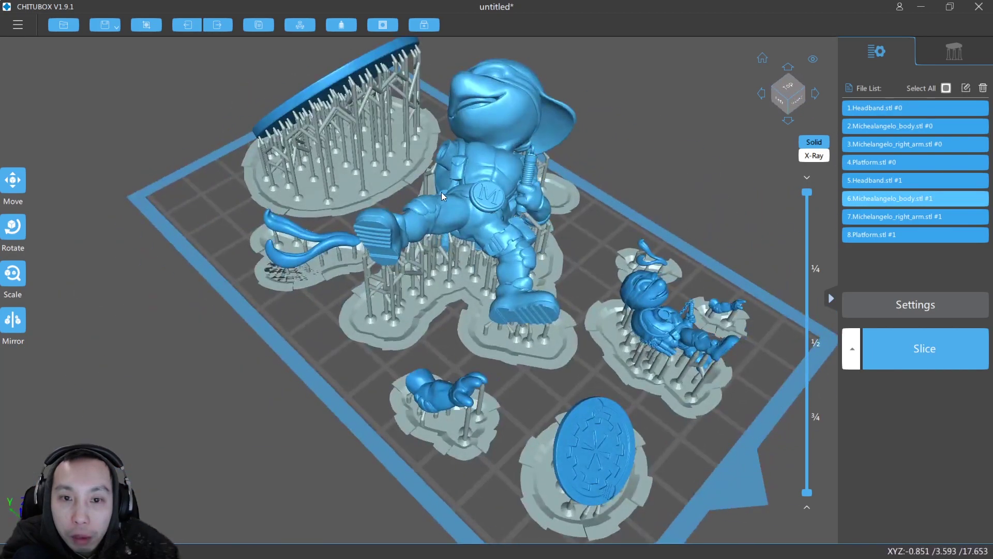
right_drag(523, 212, 341, 223)
click(17, 231)
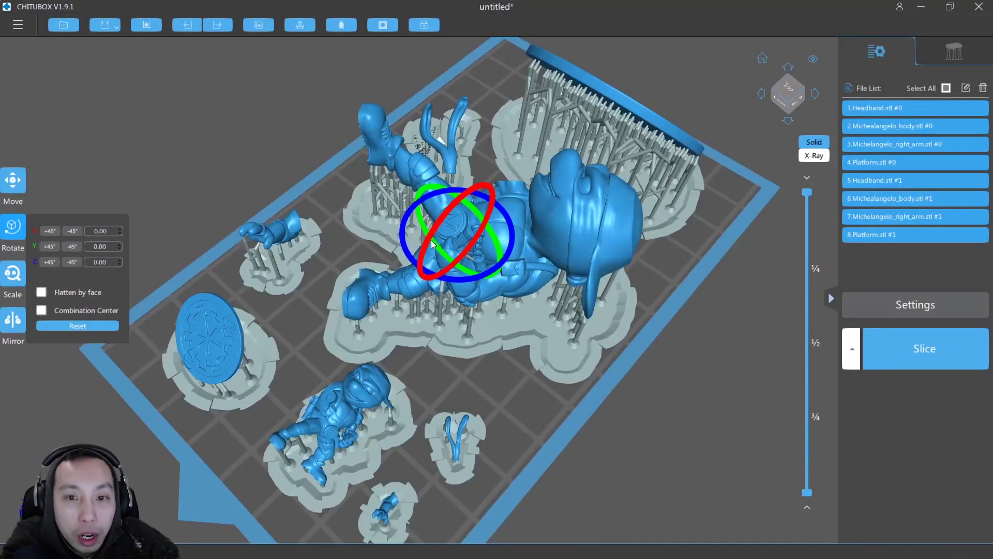
drag(509, 222, 507, 245)
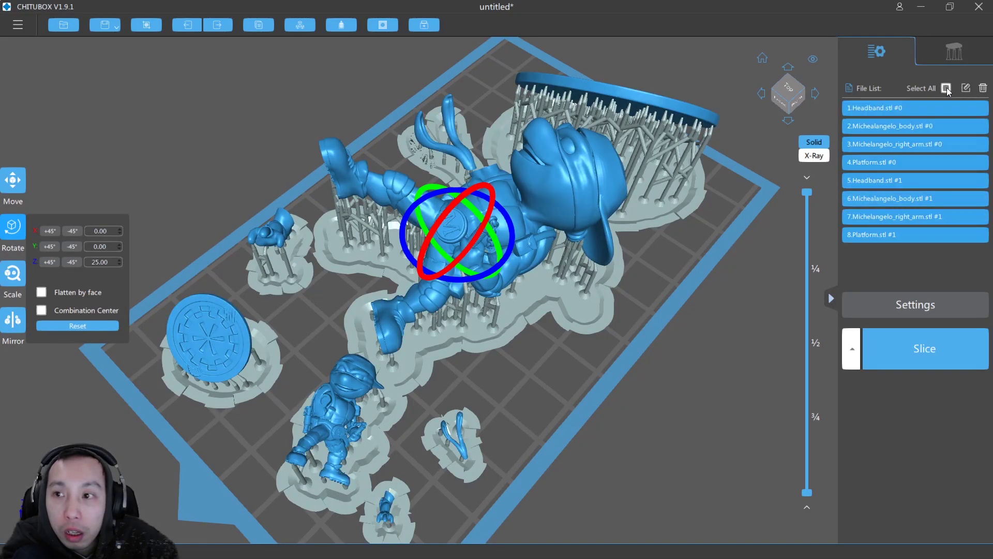
Step: Select only the larger body and rotate it to 24° about the Z axis
click(946, 88)
click(895, 199)
right_drag(496, 245, 564, 181)
scroll(521, 222, up, 4)
right_drag(476, 223, 464, 191)
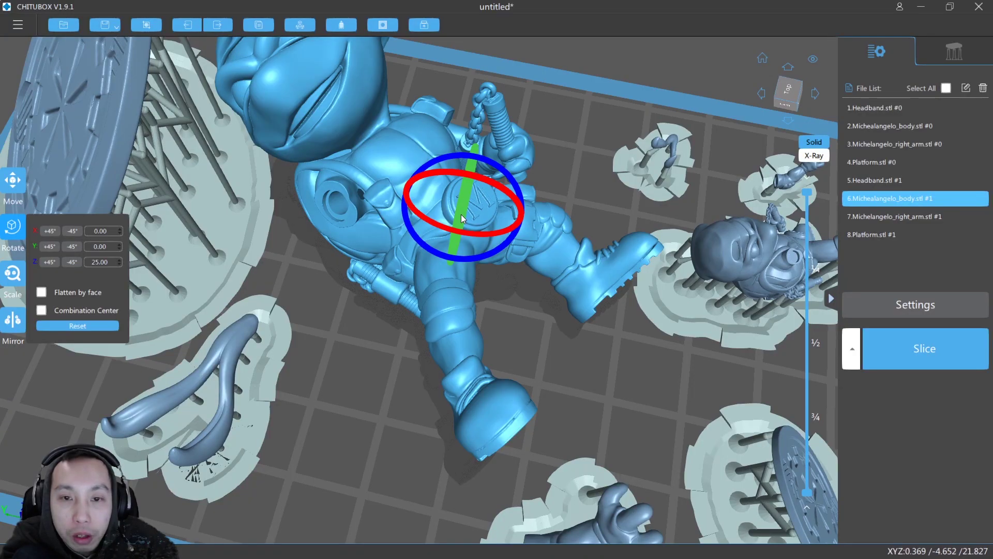
drag(461, 214, 475, 252)
scroll(450, 244, down, 3)
right_drag(475, 252, 445, 144)
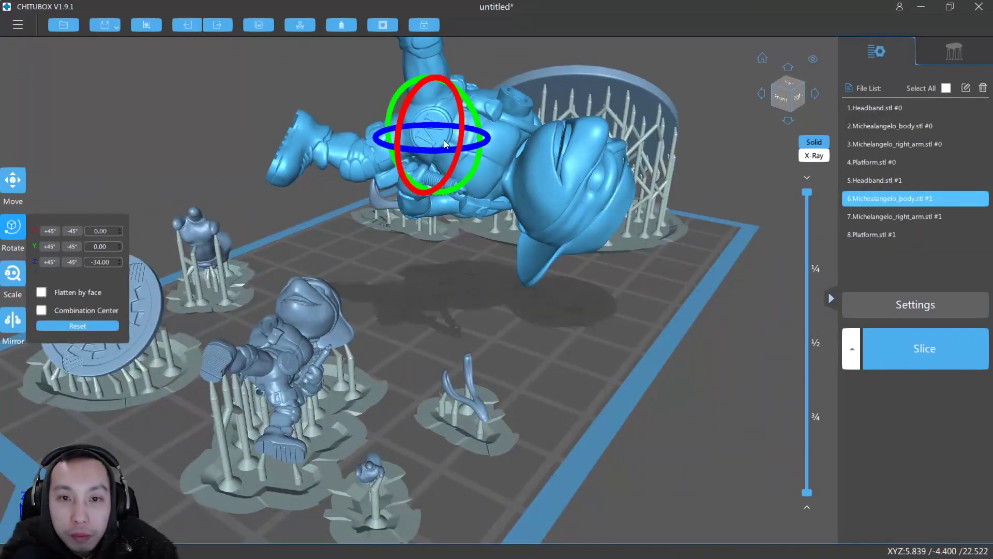
drag(458, 123, 462, 103)
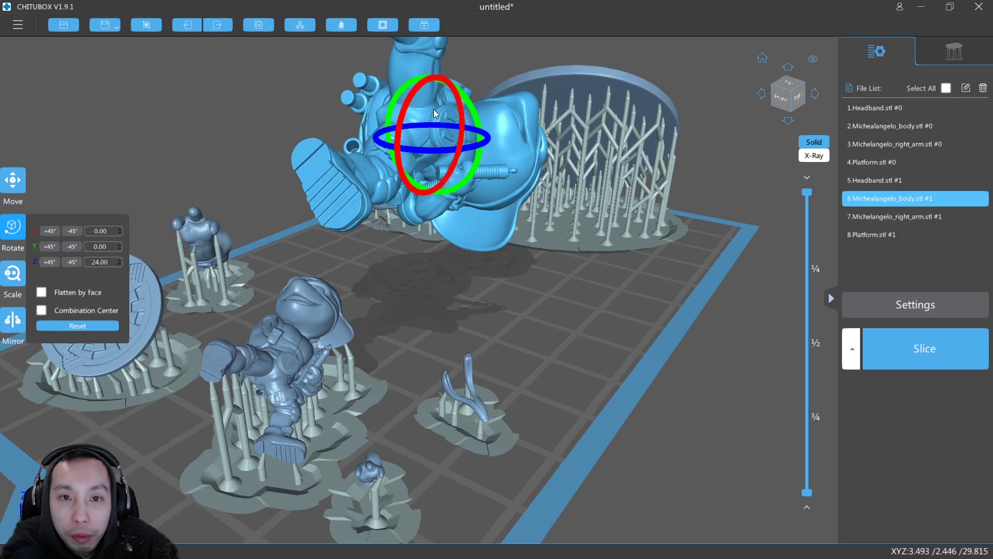
Step: Adjust the larger body's tilt and check its orientation over the plate from the front and both sides
right_drag(440, 127, 443, 103)
drag(441, 89, 405, 99)
right_drag(404, 98, 481, 153)
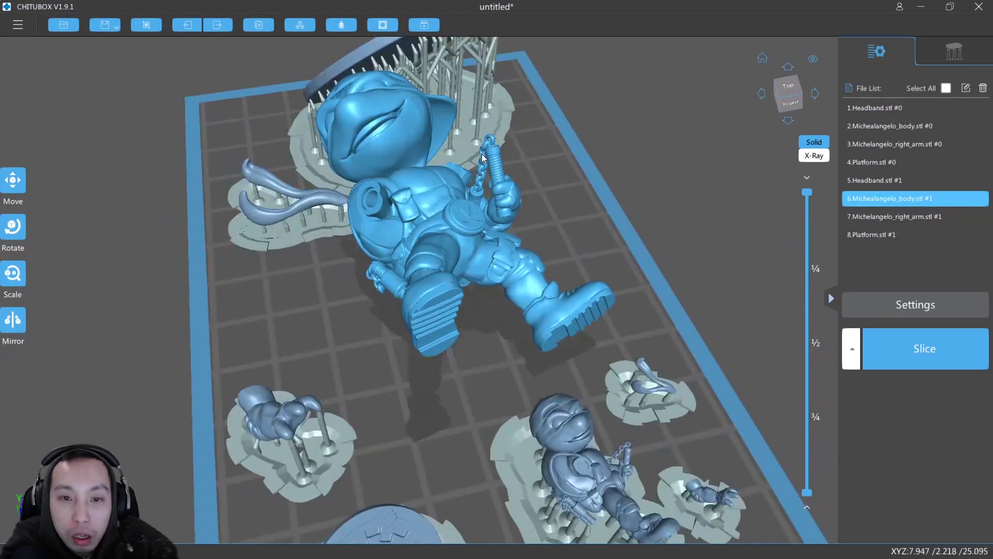
right_drag(525, 188, 468, 169)
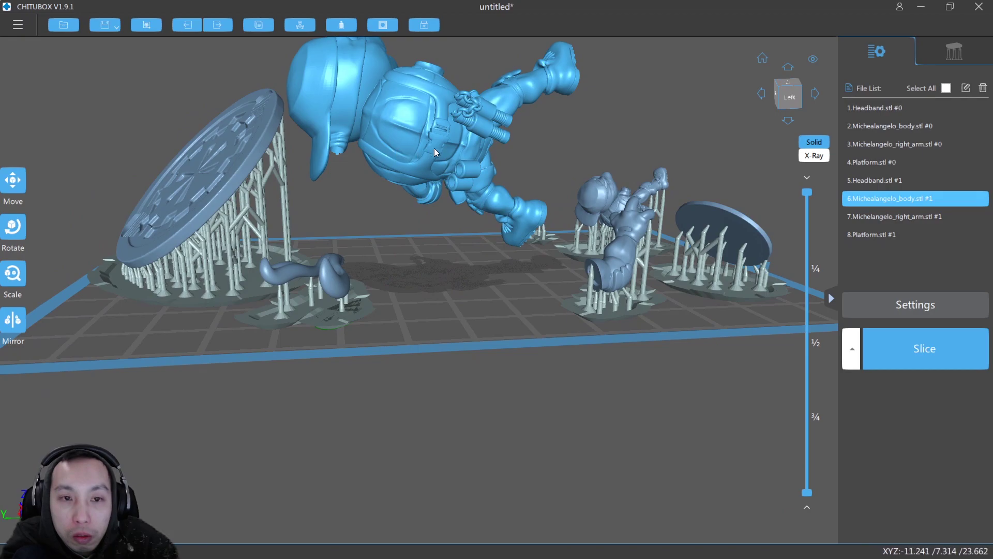
right_drag(434, 130, 293, 144)
Step: Generate automatic light supports on all areas of the reoriented larger body
click(920, 57)
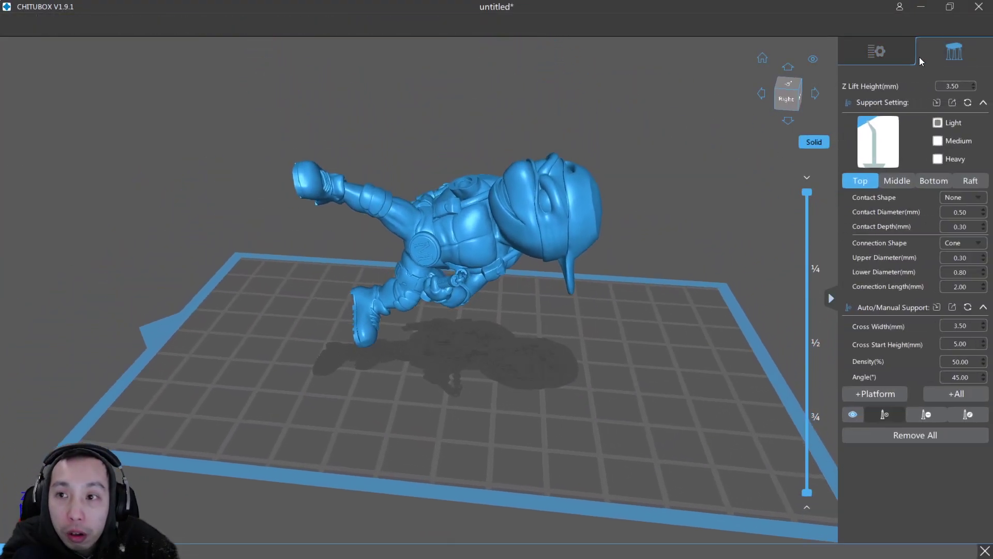
click(928, 415)
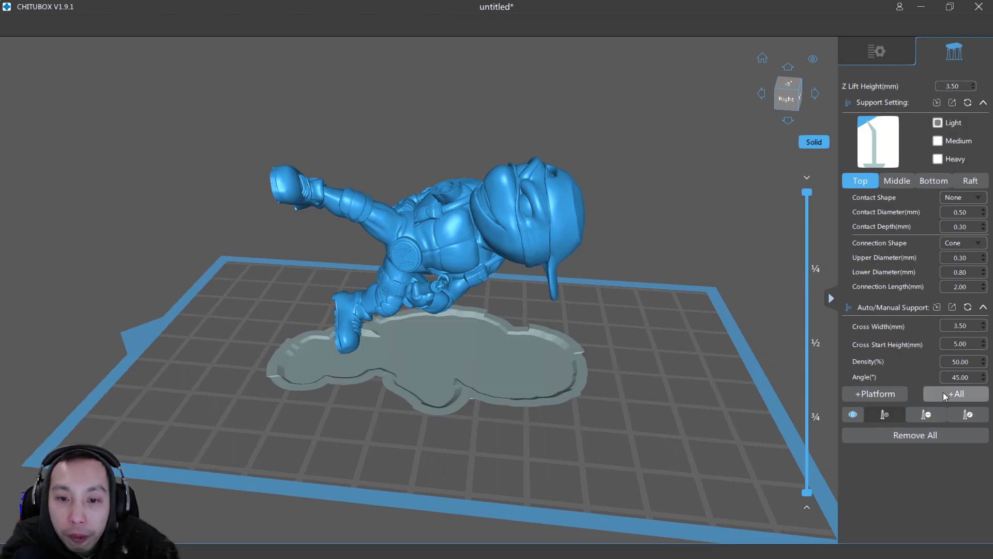
click(943, 393)
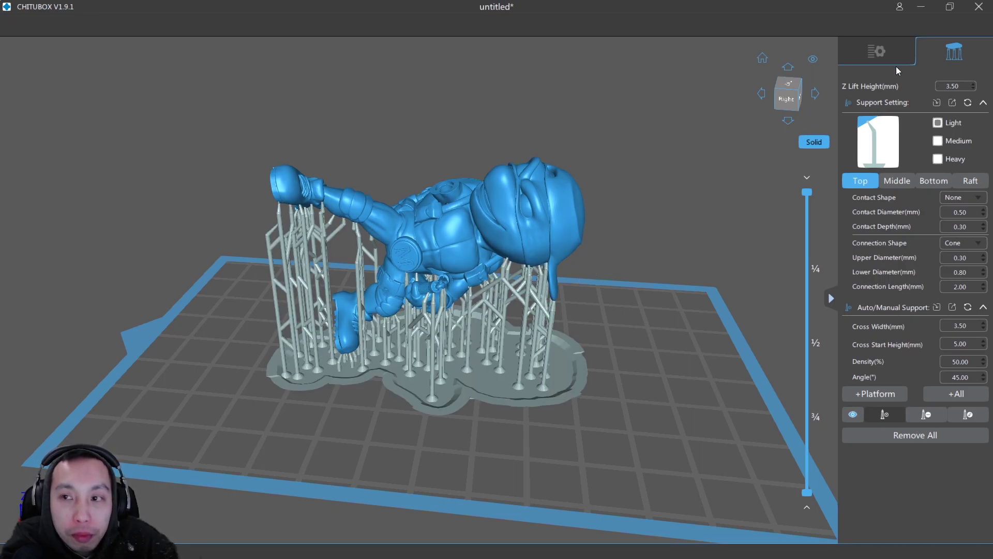
Step: Inspect the new supports beneath the larger body's cap, nunchuck chain and arm up close
drag(672, 228, 538, 201)
scroll(232, 344, up, 5)
middle_drag(596, 168, 518, 206)
drag(518, 205, 503, 134)
drag(457, 165, 328, 281)
right_drag(328, 282, 337, 262)
scroll(436, 291, up, 4)
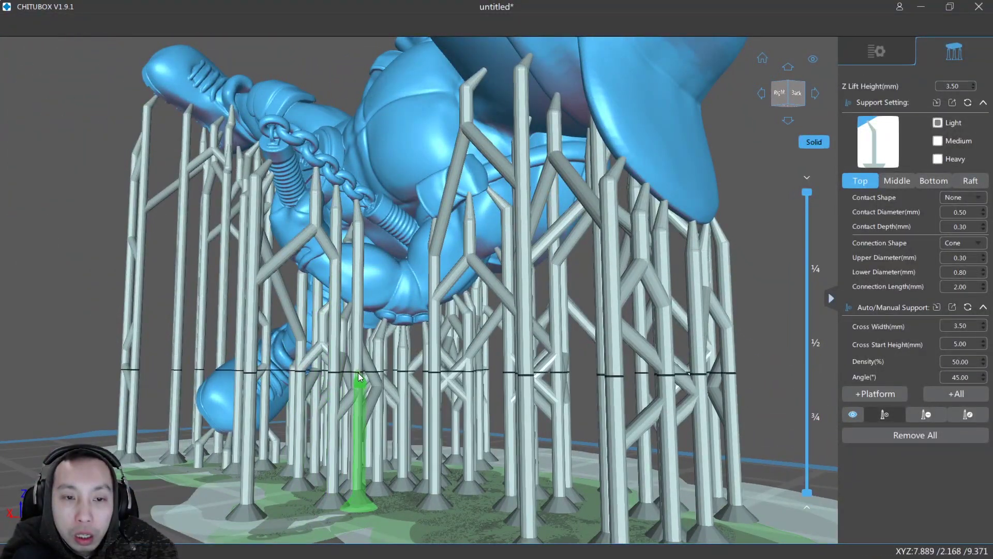
Step: Inspect the supports around the larger body's shell, holstered nunchucks and lowered boot from several sides
right_drag(370, 346, 596, 343)
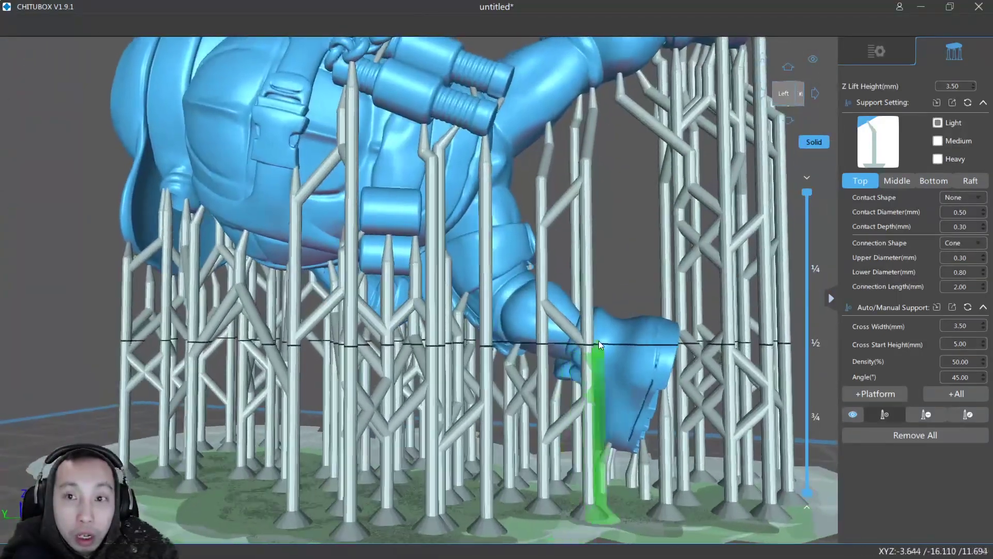
scroll(596, 344, down, 4)
scroll(574, 257, up, 4)
right_drag(543, 263, 514, 278)
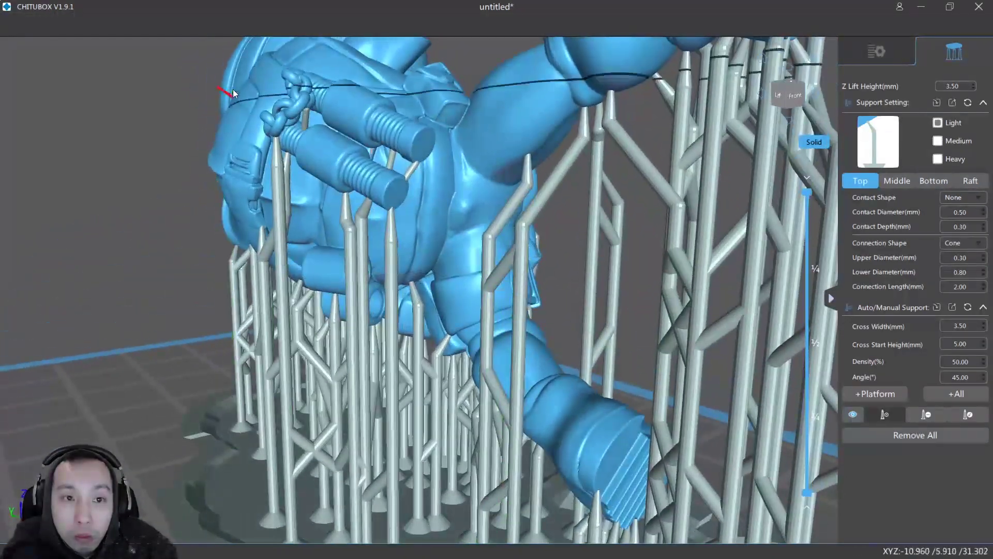
right_drag(339, 163, 410, 196)
scroll(414, 186, down, 3)
scroll(421, 214, up, 4)
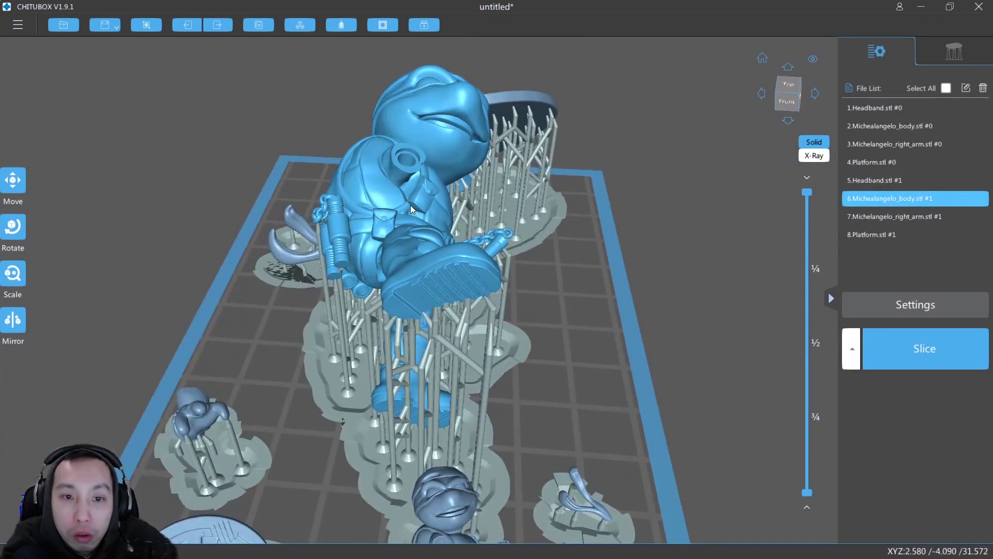
Step: Rotate the larger body to -195° about the Y axis and adjust its orientation further so it lies face down
click(13, 226)
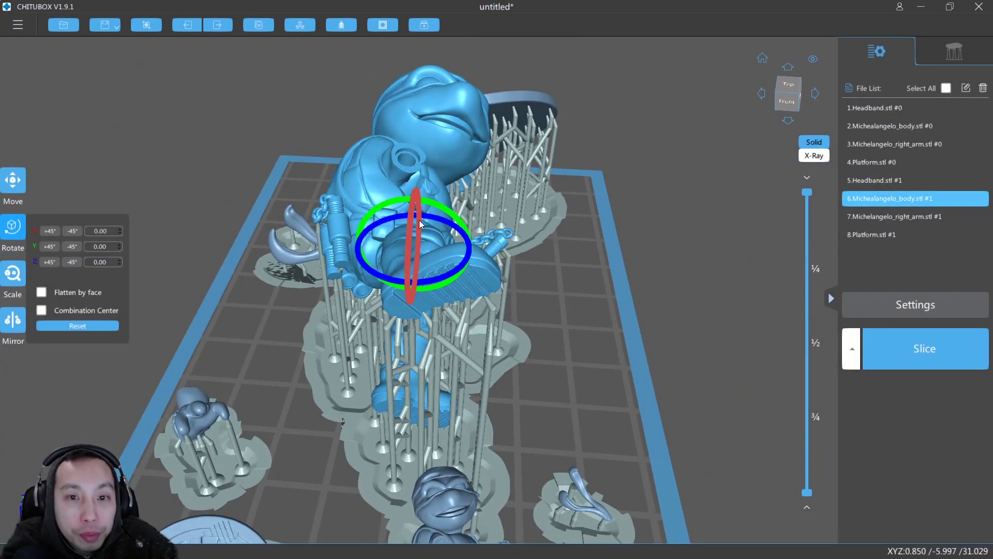
right_drag(428, 246, 406, 234)
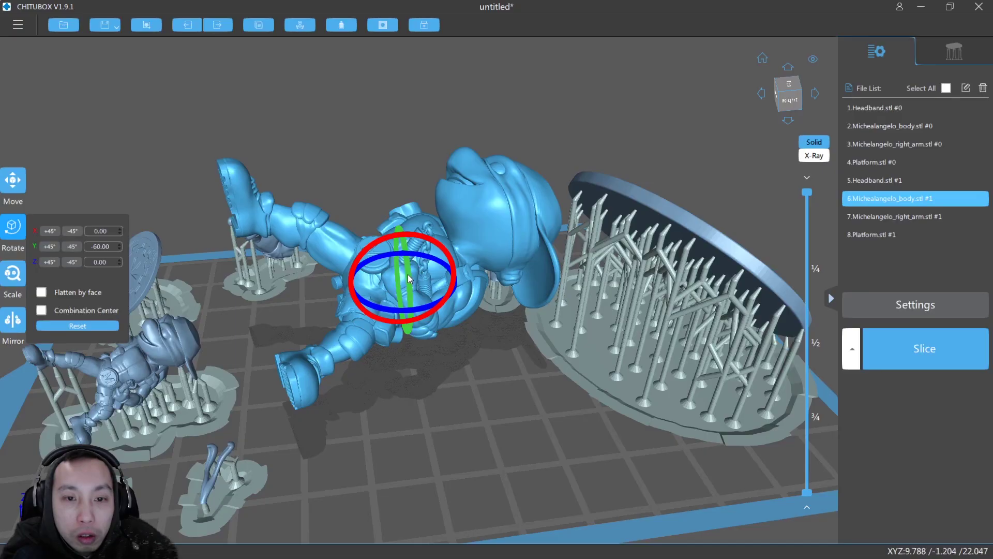
mouse_move(409, 276)
mouse_down()
mouse_move(408, 142)
mouse_move(321, 192)
mouse_move(336, 193)
mouse_move(408, 284)
mouse_up()
right_drag(408, 284, 428, 300)
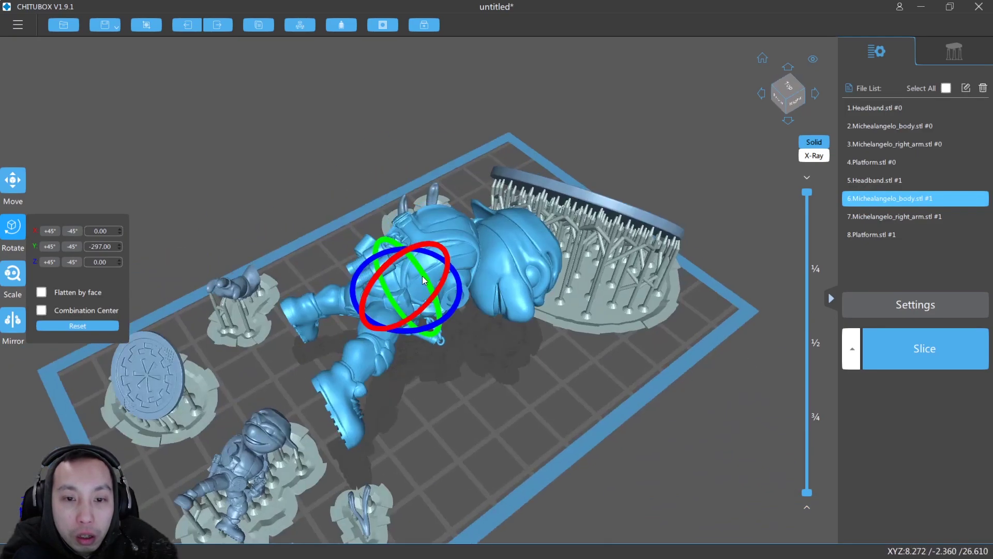
drag(425, 276, 444, 302)
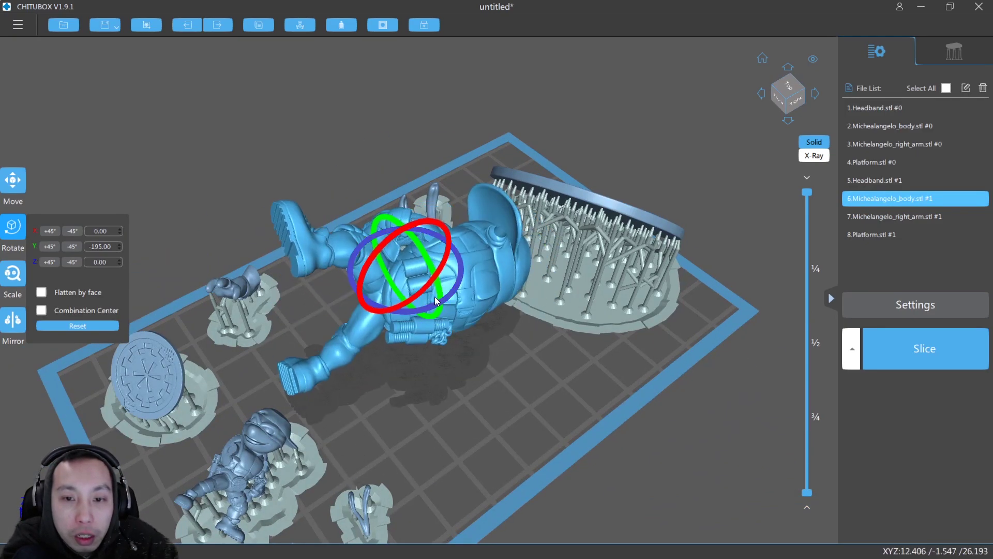
right_drag(437, 298, 407, 282)
drag(424, 270, 385, 239)
click(13, 181)
right_drag(324, 250, 421, 266)
Step: Generate automatic light supports on all areas of the face-down larger body and inspect them from all sides
click(939, 51)
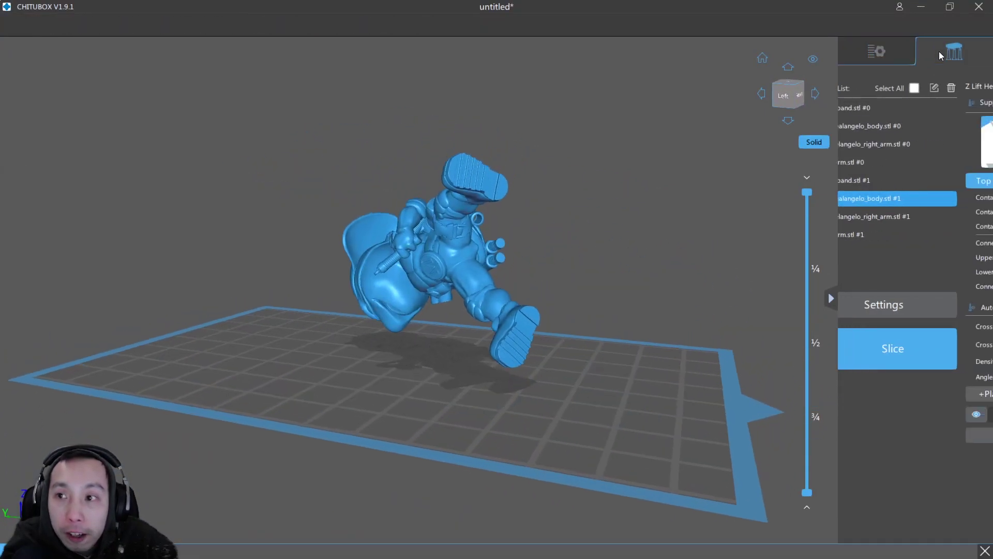
click(952, 395)
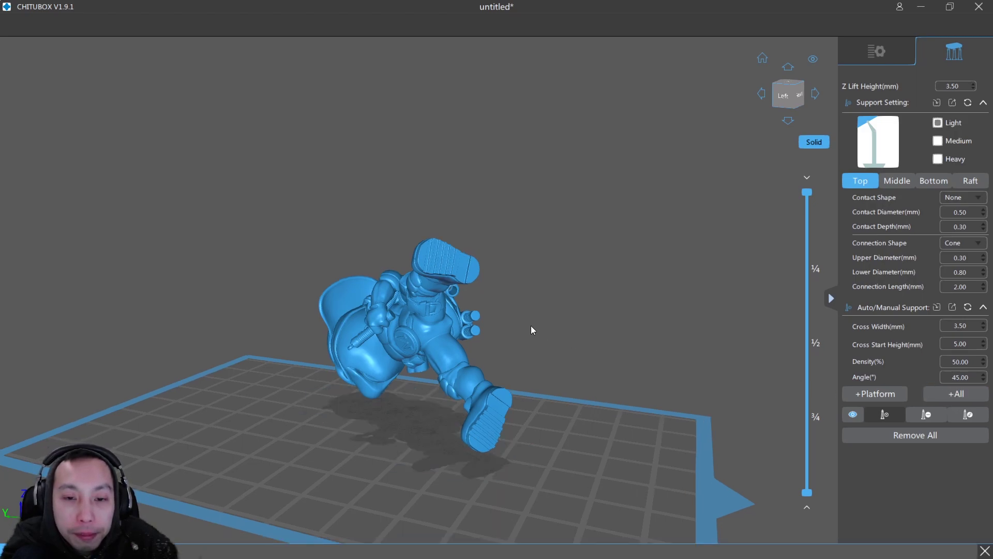
right_drag(510, 331, 712, 307)
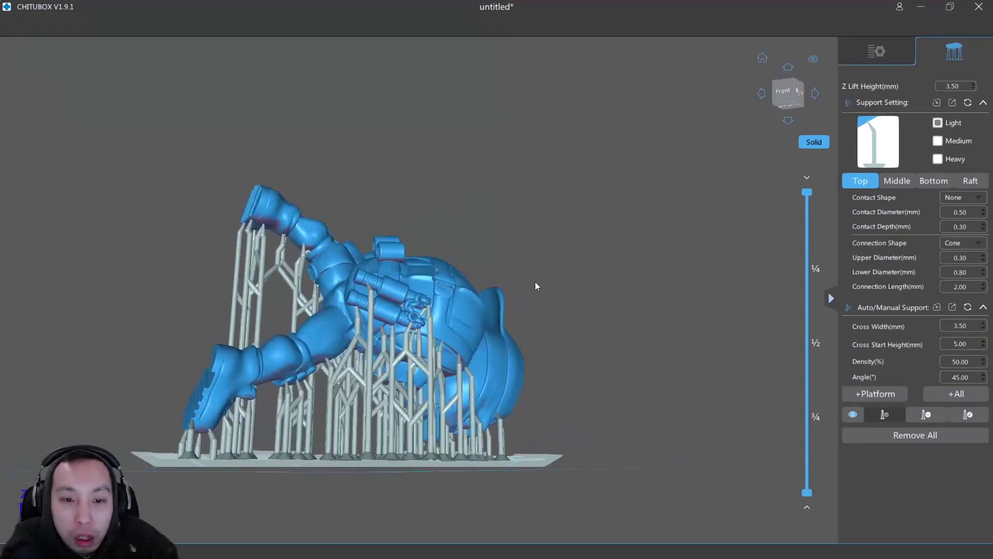
scroll(533, 300, up, 4)
scroll(478, 355, down, 3)
right_drag(439, 383, 457, 409)
right_drag(511, 349, 392, 415)
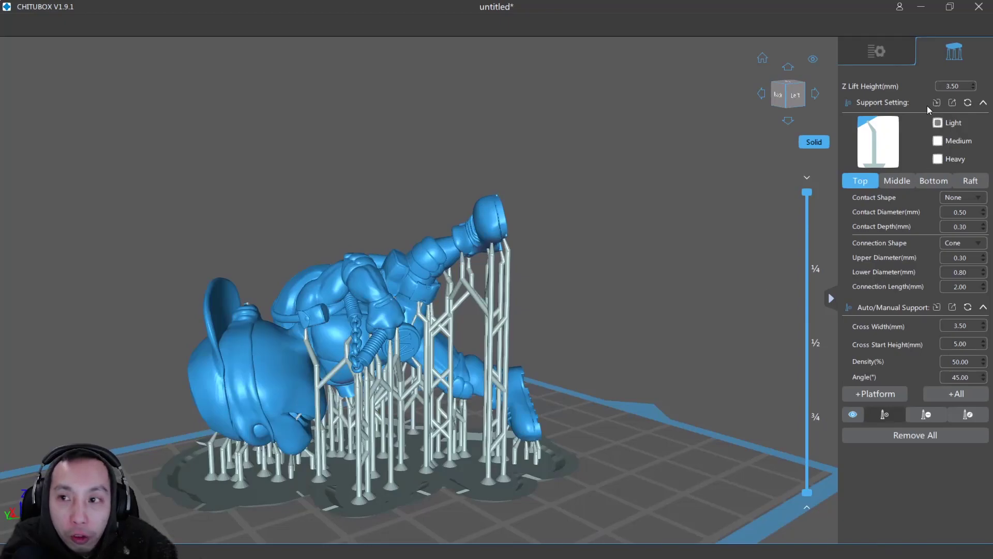
Step: Rotate the larger body to 135° about the Y axis so that it lies face up
click(869, 53)
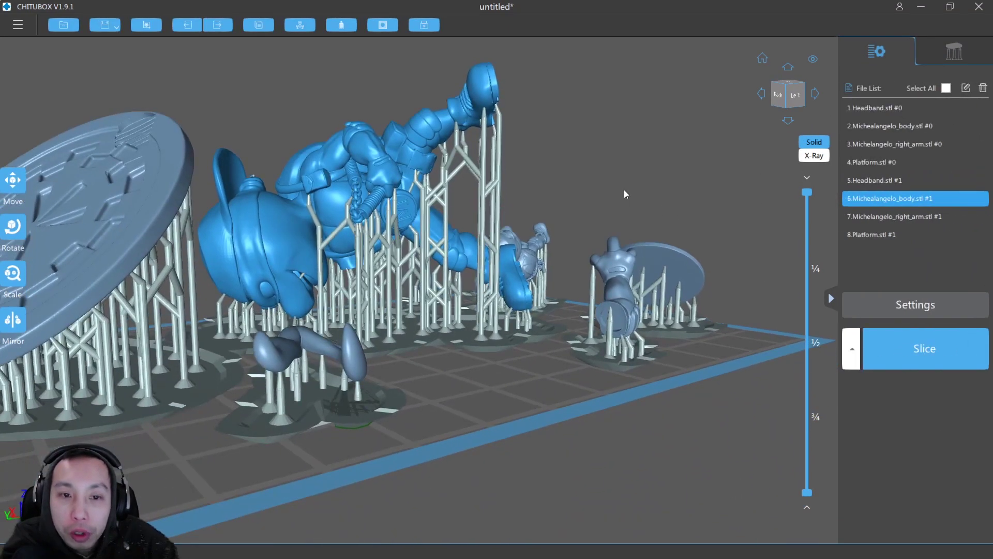
drag(337, 193, 369, 197)
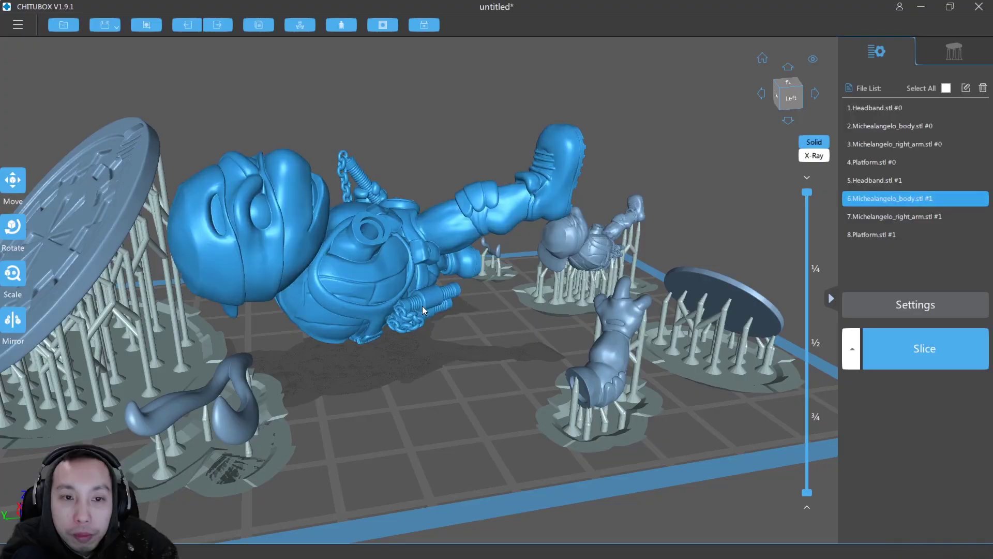
right_drag(422, 306, 389, 337)
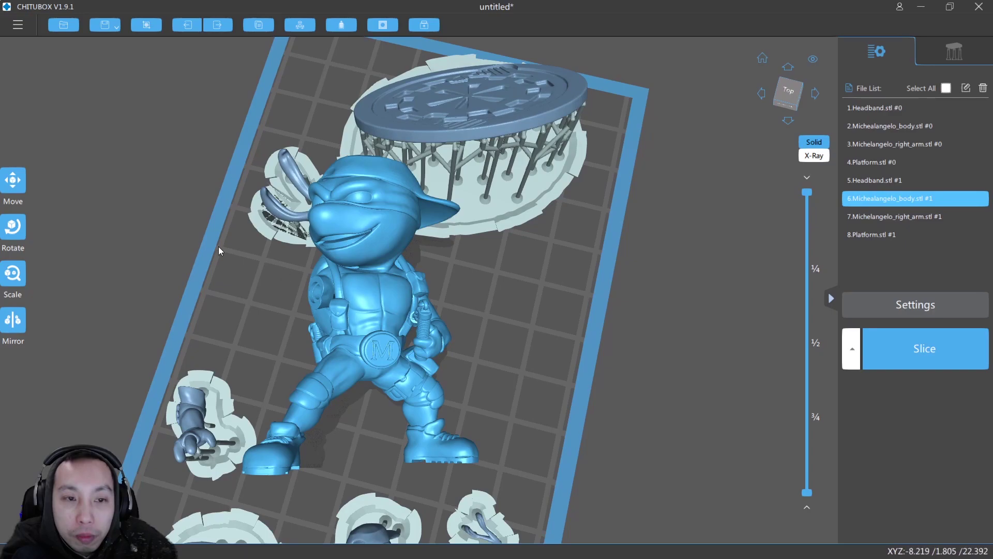
click(14, 226)
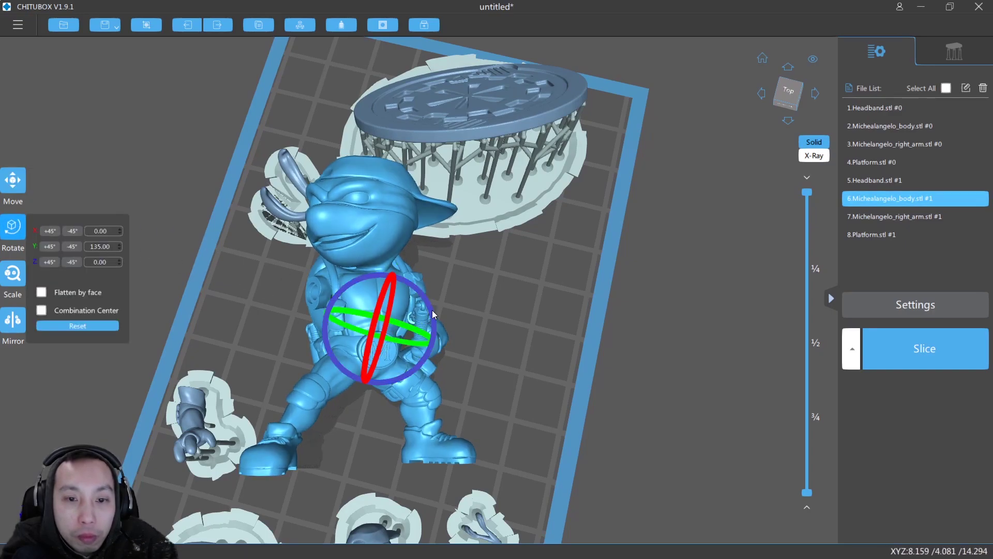
Step: Fine-tune the face-up larger body's tilt about the Y axis and its heading about the vertical axis
drag(436, 315, 439, 332)
right_drag(438, 332, 394, 303)
drag(361, 304, 358, 289)
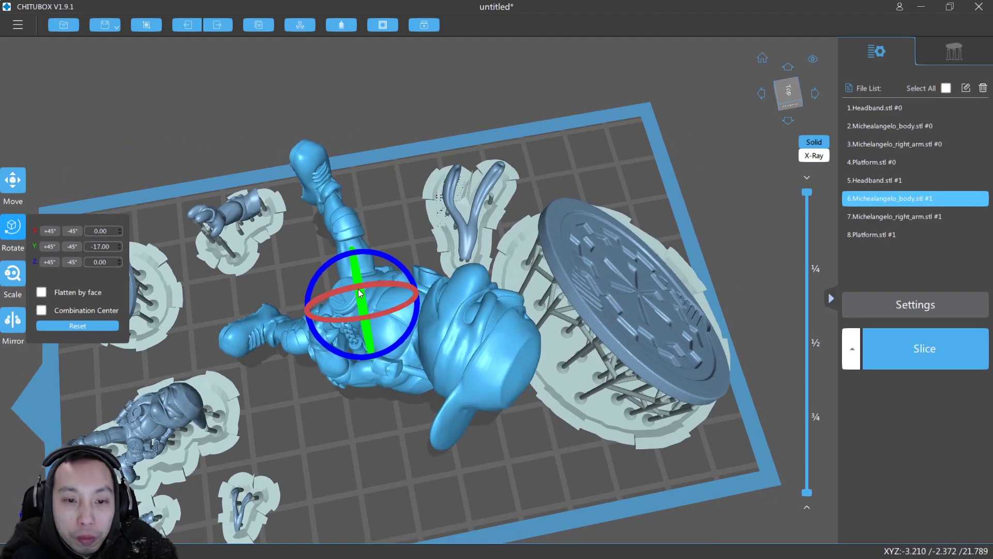
right_drag(374, 303, 331, 246)
drag(381, 250, 367, 250)
right_drag(372, 258, 230, 321)
Step: Generate automatic light supports on all areas of the face-up larger body and inspect them from several sides
click(953, 58)
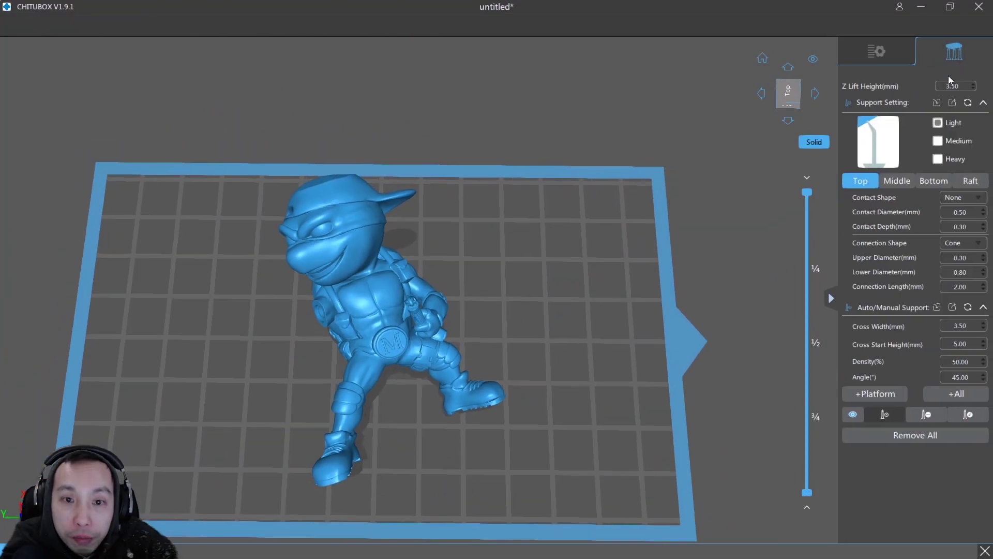
click(949, 395)
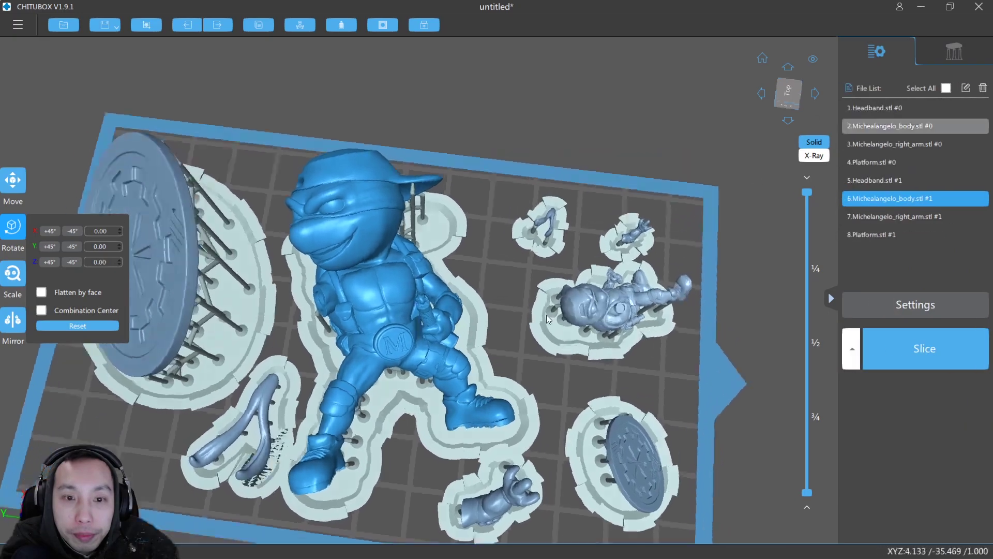
drag(547, 315, 445, 257)
scroll(445, 257, up, 5)
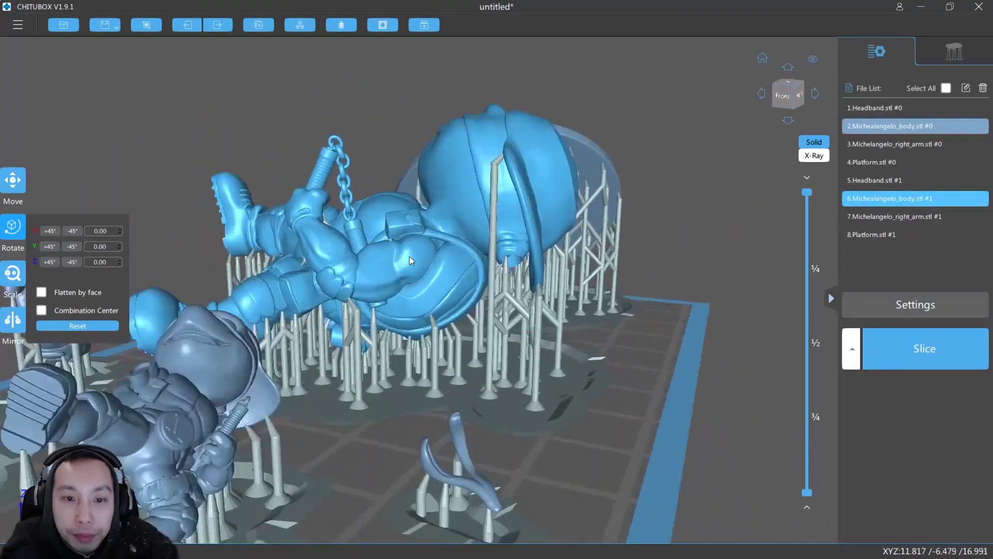
drag(341, 169, 519, 209)
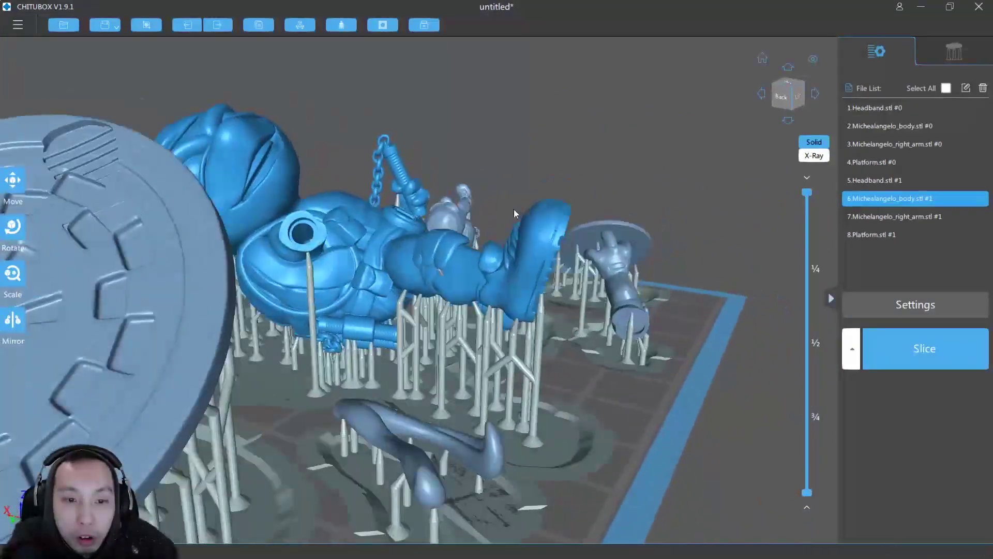
scroll(377, 330, up, 6)
scroll(279, 355, down, 3)
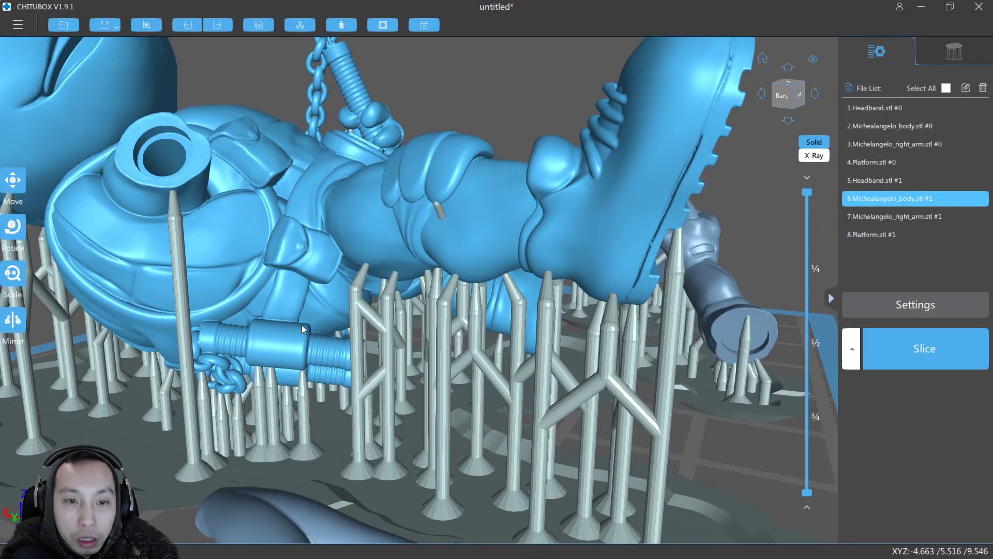
scroll(299, 327, down, 3)
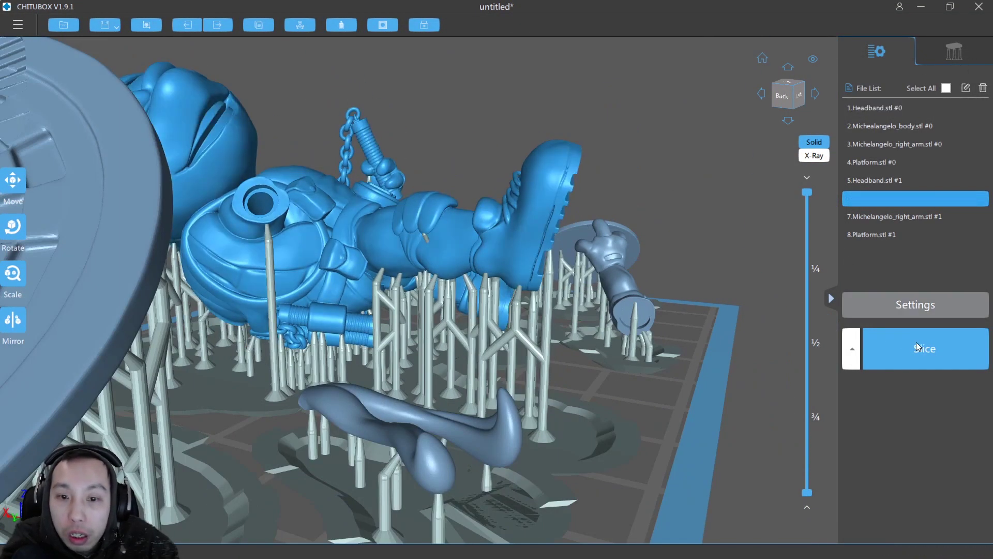
Step: Move the larger body to about X 3.65, Y -7.75 between the other parts and slice all models
scroll(737, 271, down, 5)
right_drag(682, 124, 578, 252)
scroll(578, 252, down, 2)
drag(526, 295, 535, 264)
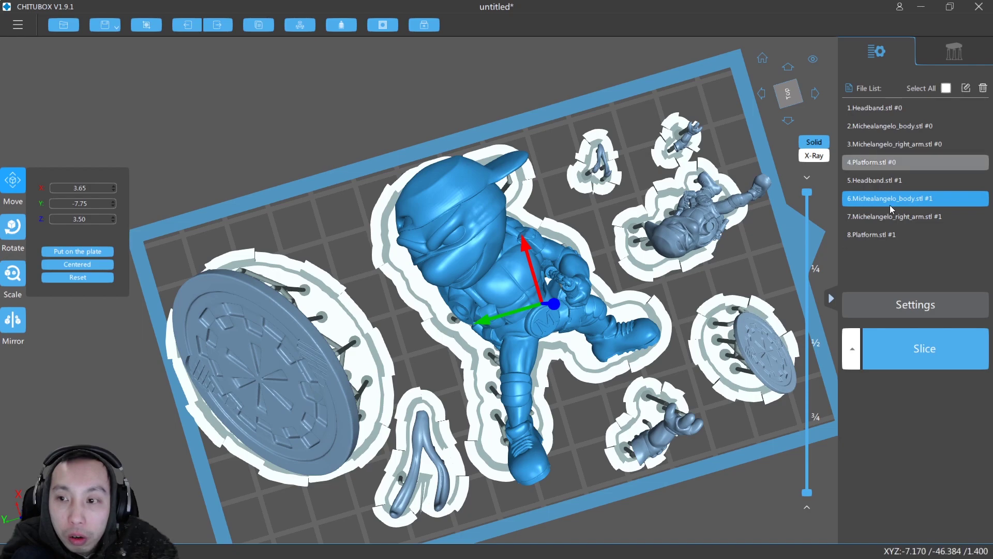
click(945, 88)
click(931, 340)
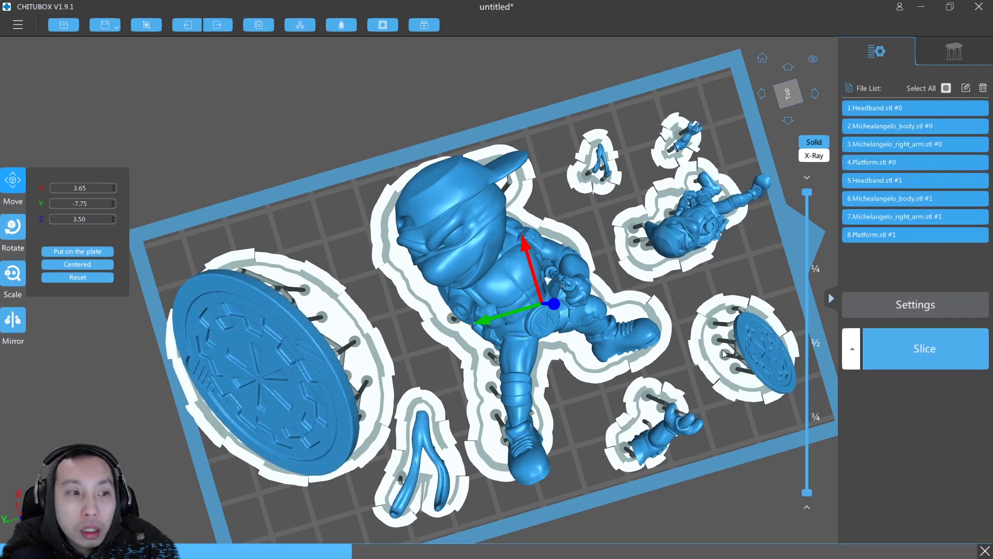
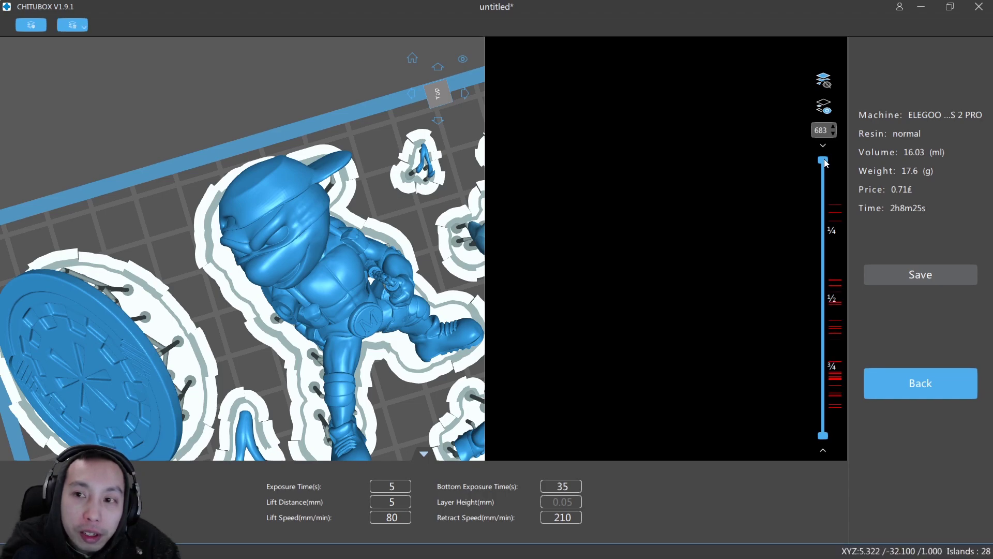
Step: Step down through the uppermost sliced layers to layer 529, checking the marked islands around the larger body's head and nunchucks
click(834, 135)
click(834, 134)
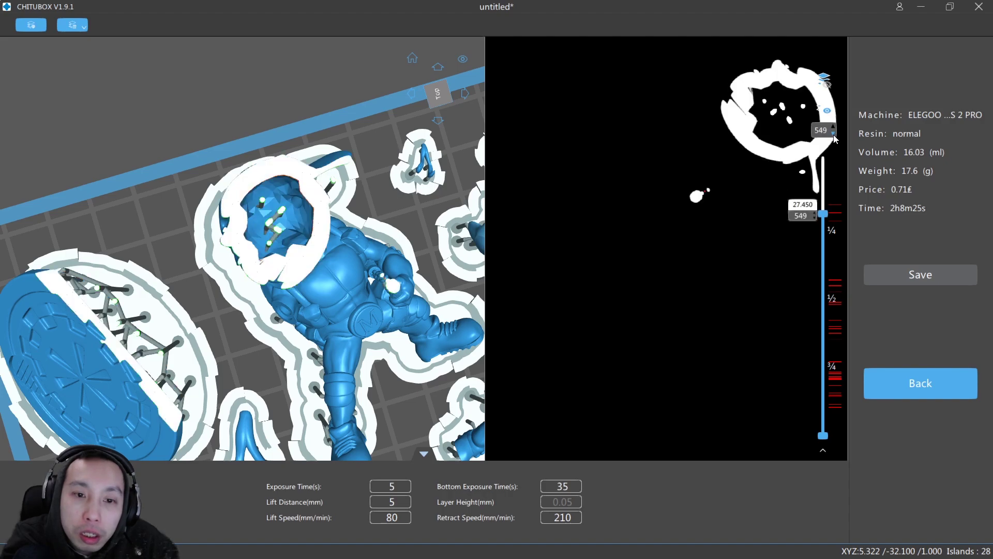
click(833, 135)
click(833, 127)
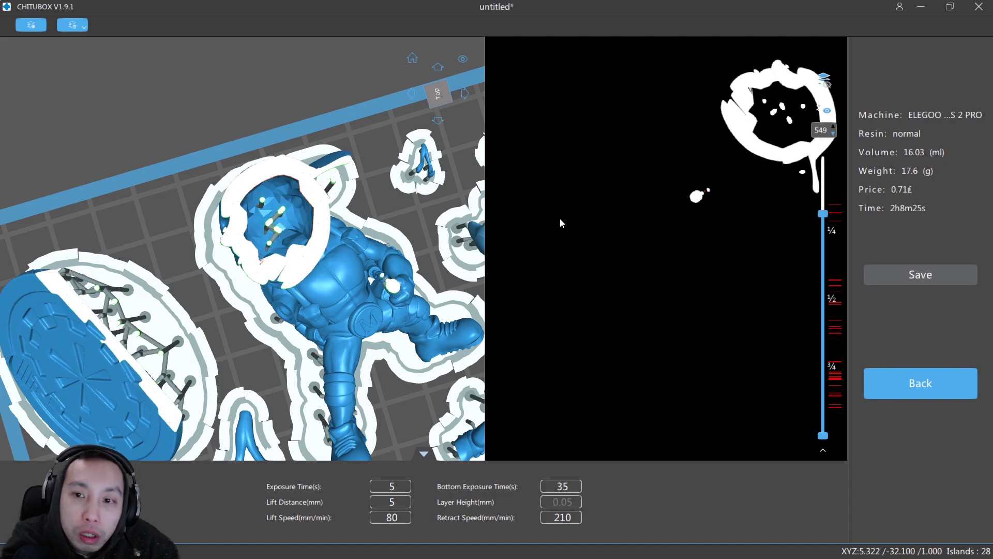
click(834, 134)
middle_drag(406, 284, 263, 233)
scroll(262, 233, down, 1)
scroll(747, 224, down, 4)
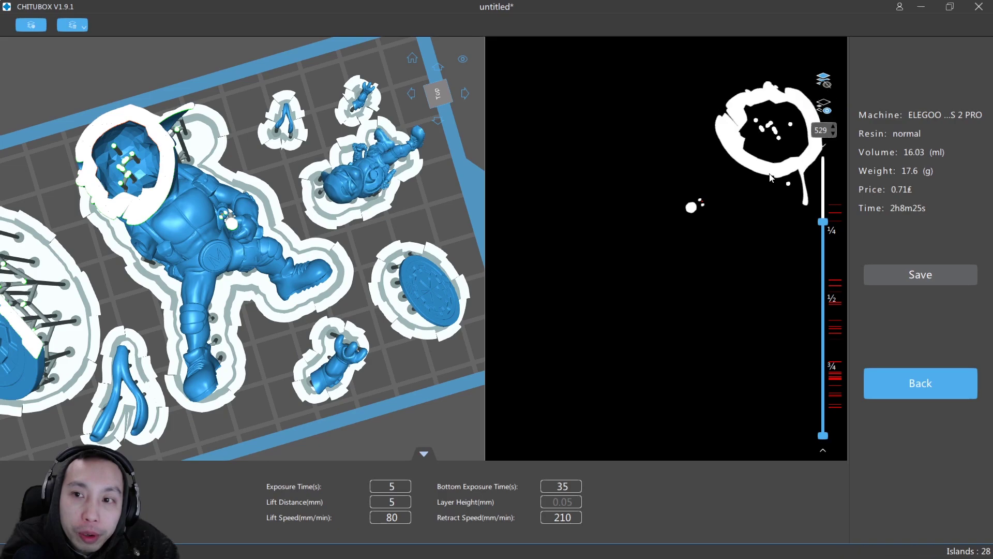
Step: Examine the larger body's nunchuck chain and handle in the 3D view at layer 529 to locate the island
middle_drag(749, 238, 751, 329)
right_drag(303, 248, 350, 162)
middle_drag(350, 161, 385, 170)
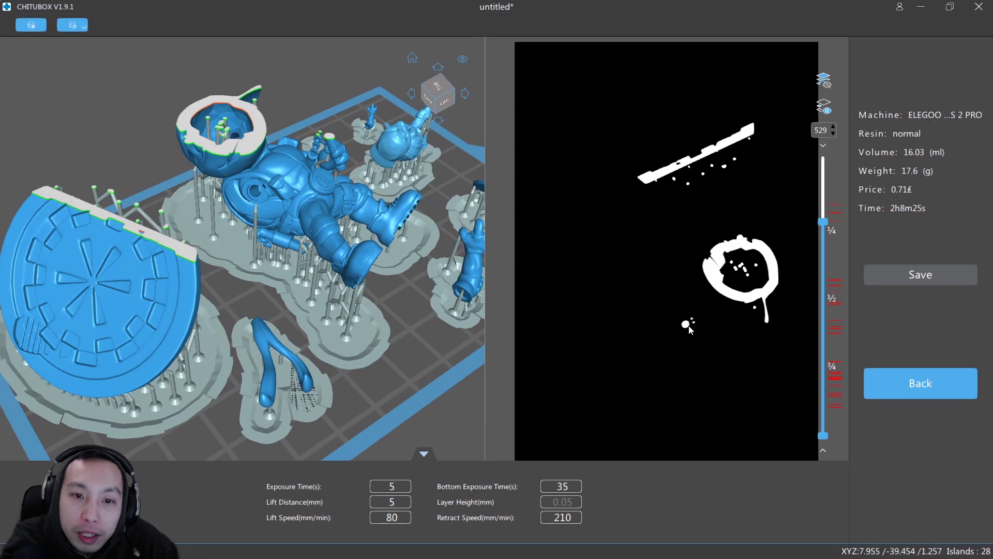
scroll(393, 259, up, 3)
right_drag(392, 257, 443, 284)
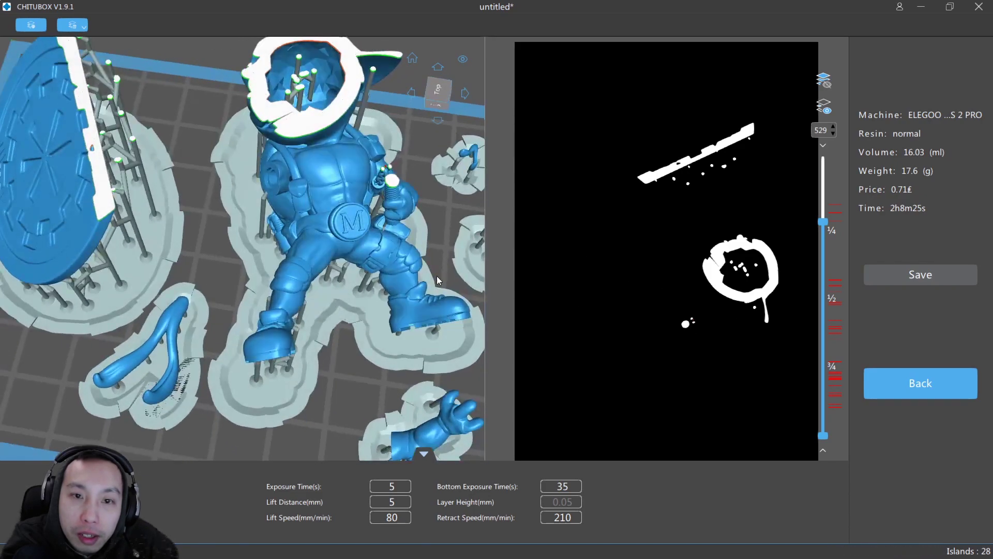
scroll(418, 228, up, 3)
right_drag(350, 184, 552, 291)
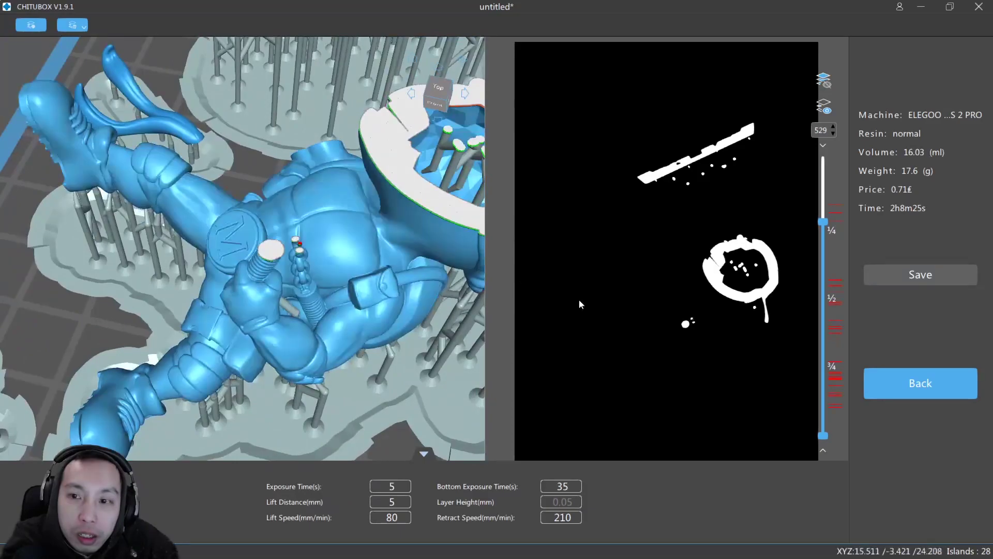
Step: Step down to layer 355 and examine the islands beside the larger body's outstretched leg in both views
click(835, 131)
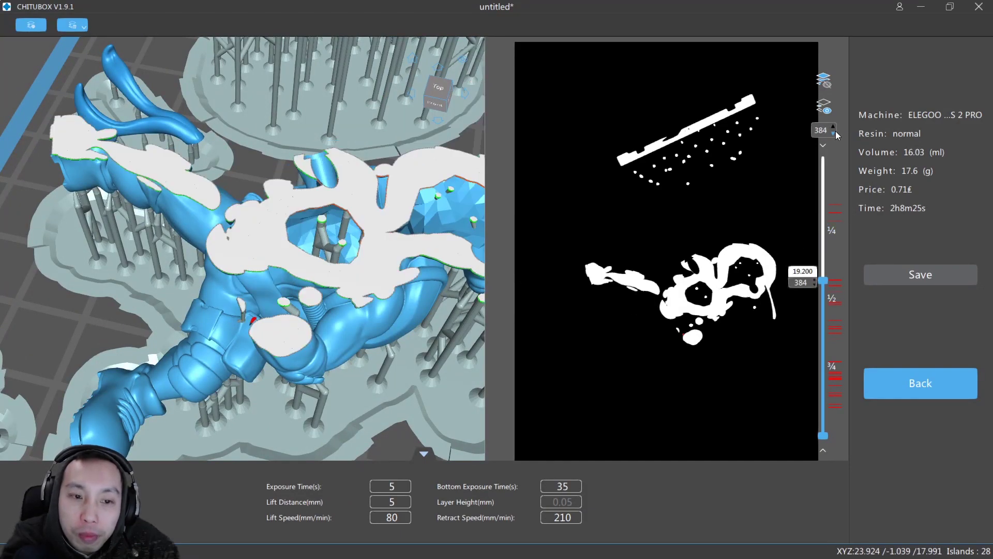
click(835, 132)
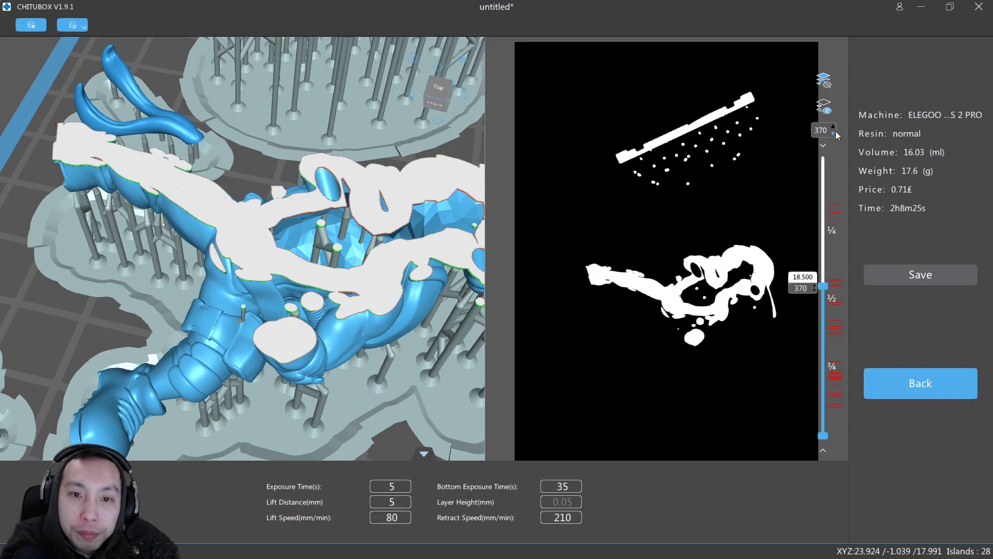
click(835, 132)
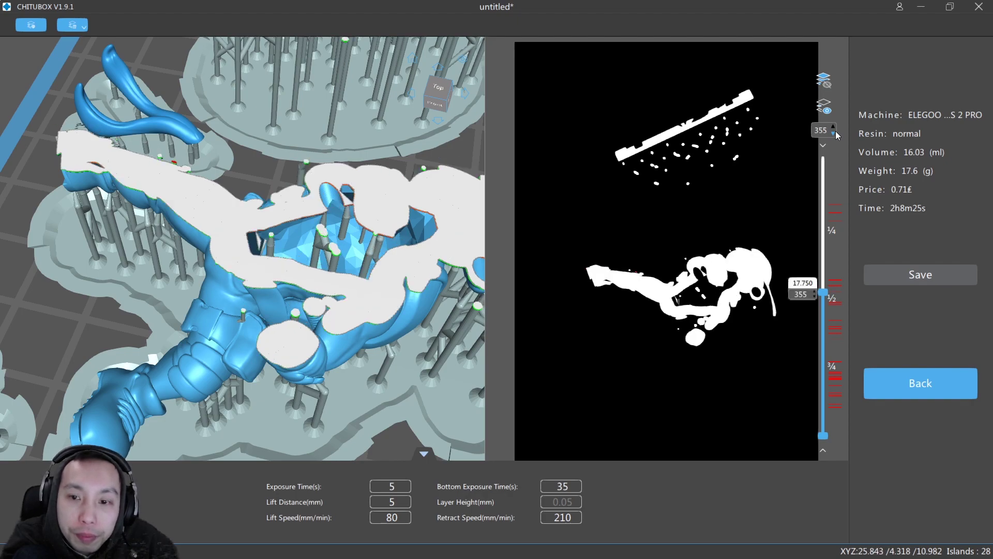
scroll(601, 296, up, 5)
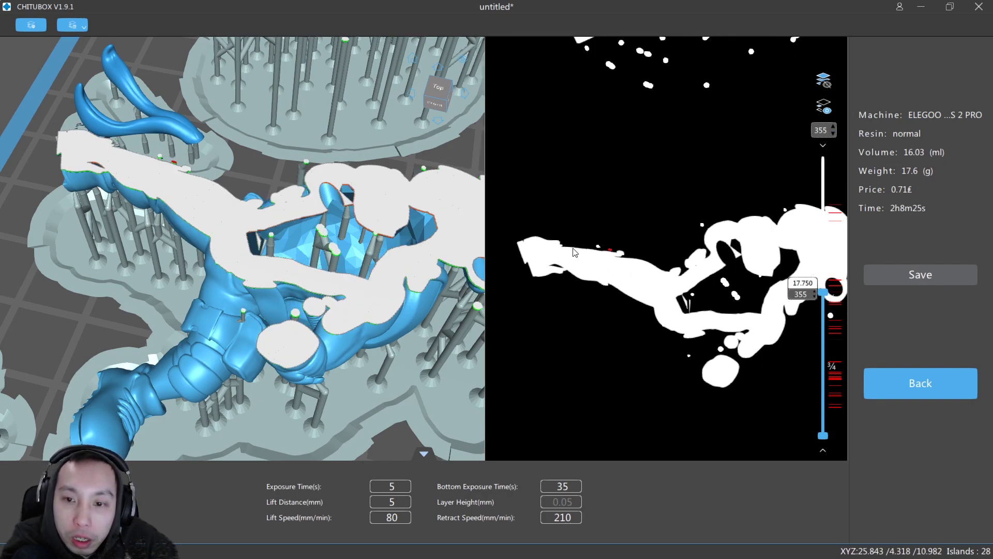
scroll(600, 238, up, 1)
scroll(581, 234, down, 1)
drag(394, 248, 509, 259)
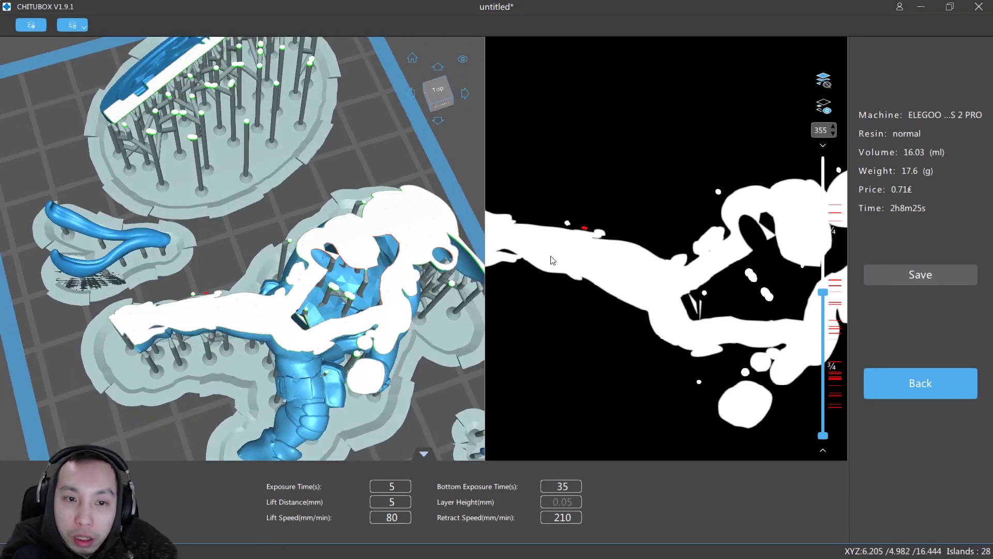
Step: Check the larger body's slices for islands from layer 355 down to layer 253
scroll(834, 132, down, 20)
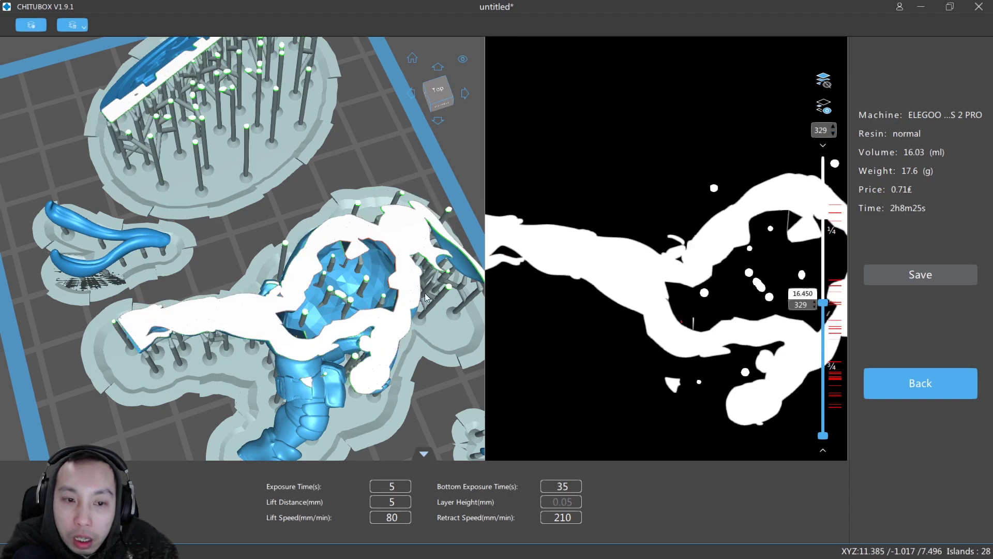
scroll(834, 135, down, 5)
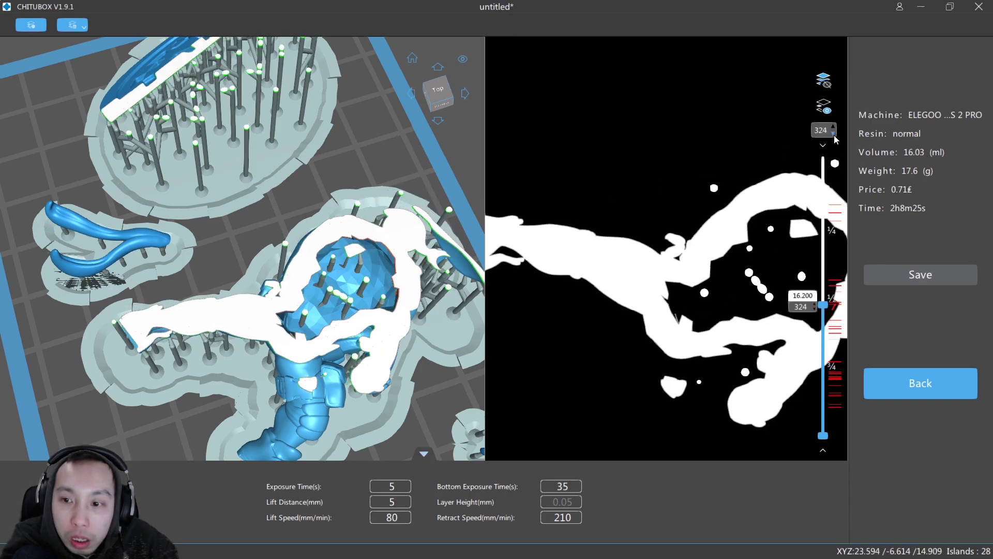
scroll(656, 262, down, 2)
drag(613, 246, 536, 238)
scroll(834, 135, down, 20)
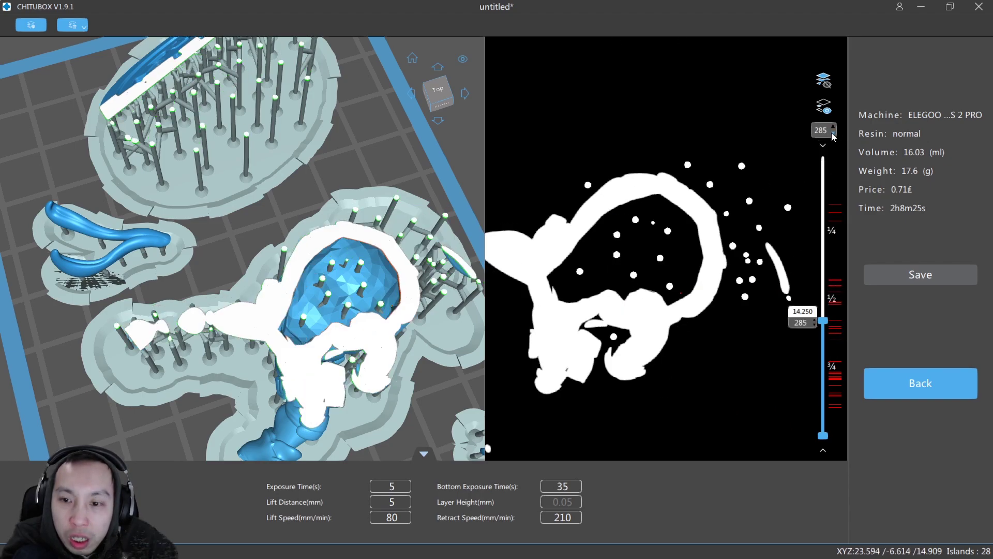
scroll(833, 135, down, 20)
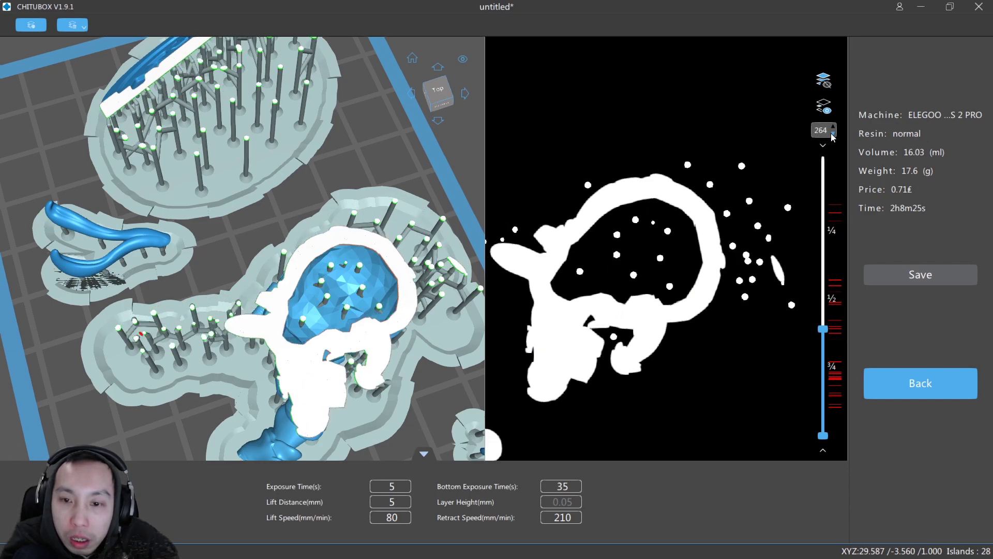
scroll(833, 135, down, 11)
Step: Recheck the layers around 293 from a lower 3D viewpoint and continue the island check down to layer 183
right_drag(311, 295, 305, 176)
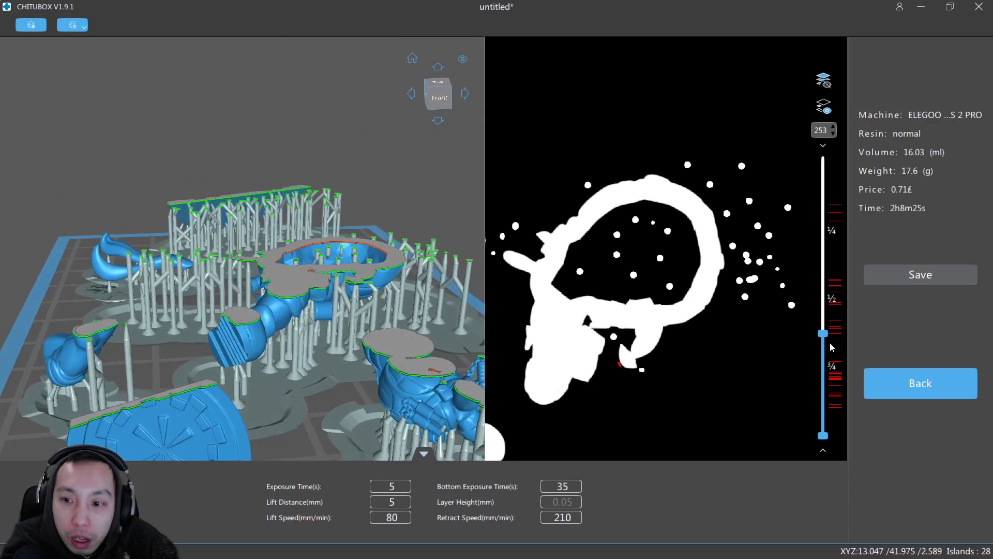
scroll(832, 348, up, 20)
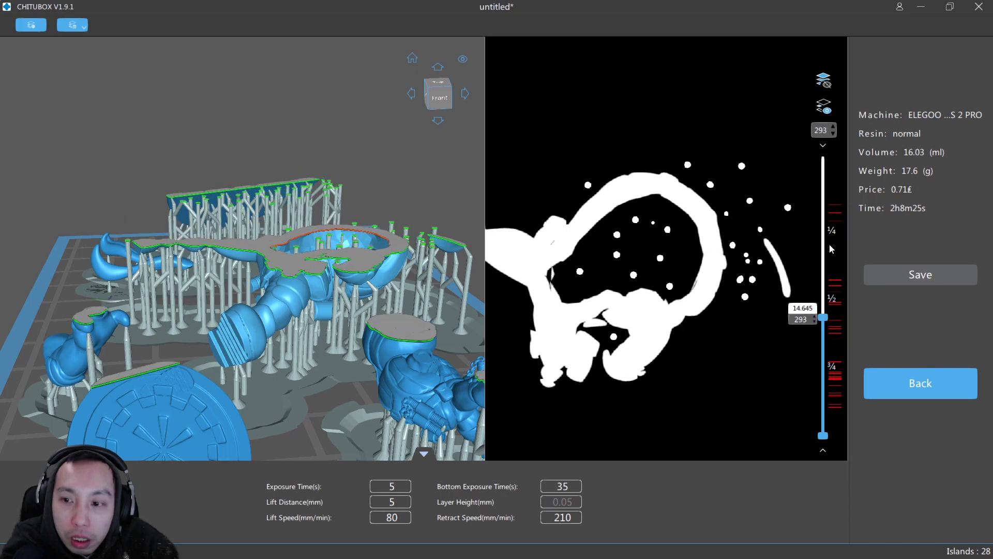
scroll(836, 133, down, 20)
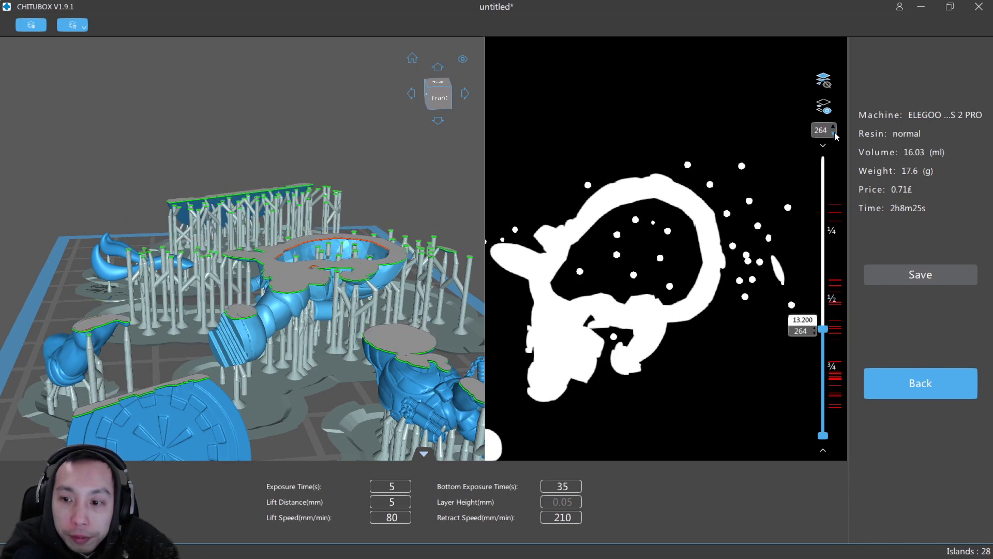
scroll(835, 135, down, 15)
scroll(835, 136, down, 20)
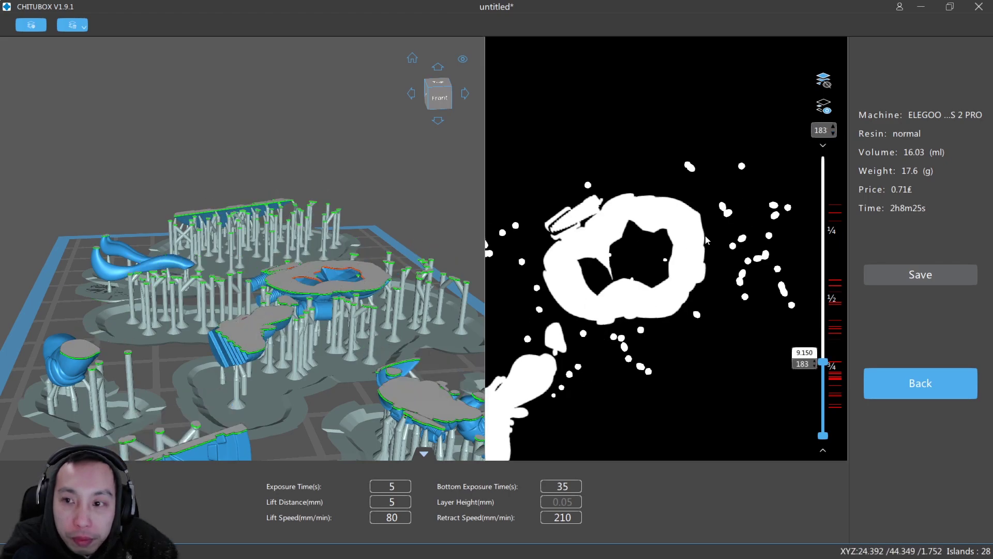
Step: Inspect the cut-through bodies and surrounding supports at layer 183 from several 3D viewpoints
right_drag(333, 269, 344, 357)
scroll(345, 354, down, 2)
middle_drag(346, 344, 352, 246)
scroll(353, 246, up, 4)
scroll(401, 280, down, 2)
middle_drag(385, 313, 442, 222)
scroll(610, 297, down, 1)
scroll(611, 297, down, 5)
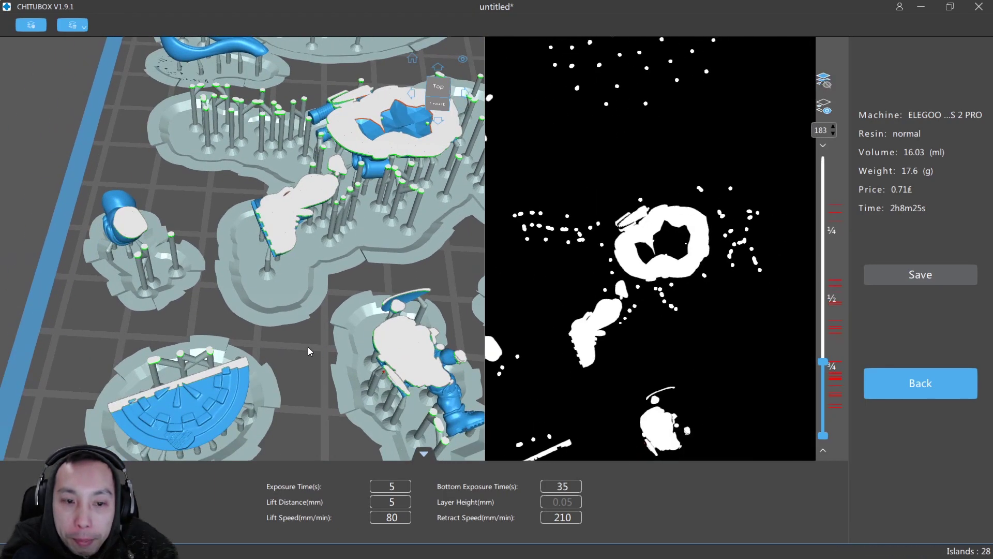
scroll(339, 299, up, 6)
right_drag(381, 281, 405, 215)
scroll(401, 223, down, 5)
middle_drag(393, 235, 347, 287)
right_drag(443, 246, 498, 252)
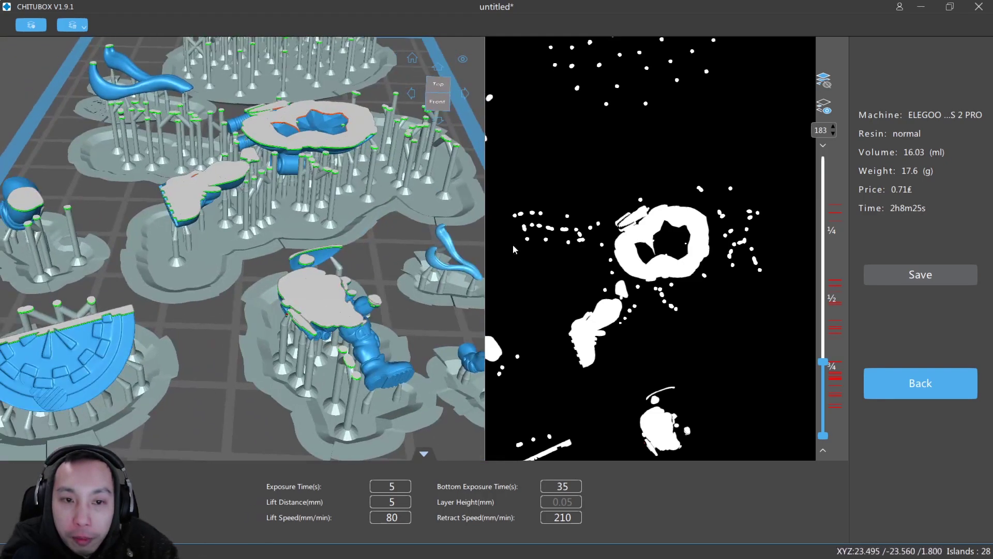
Step: Check the larger body's slices for islands from layer 183 down to layer 125
click(833, 136)
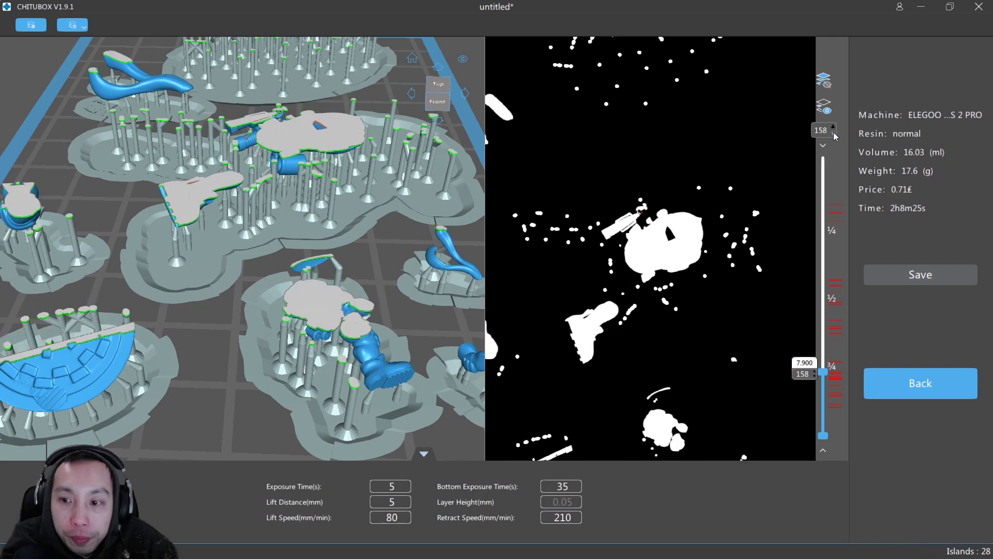
click(834, 136)
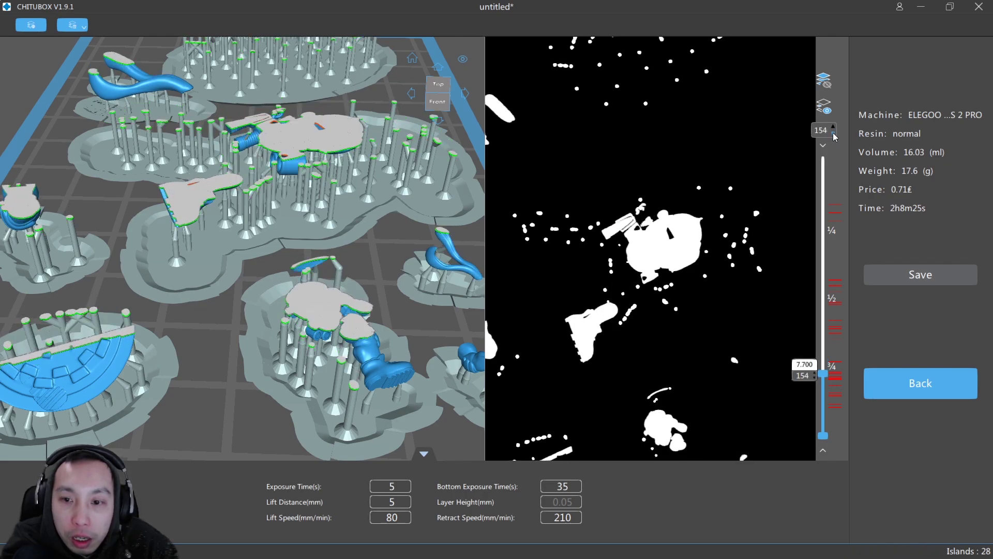
click(834, 136)
scroll(725, 228, down, 1)
mouse_move(710, 250)
mouse_down()
mouse_move(699, 254)
mouse_move(713, 235)
mouse_up()
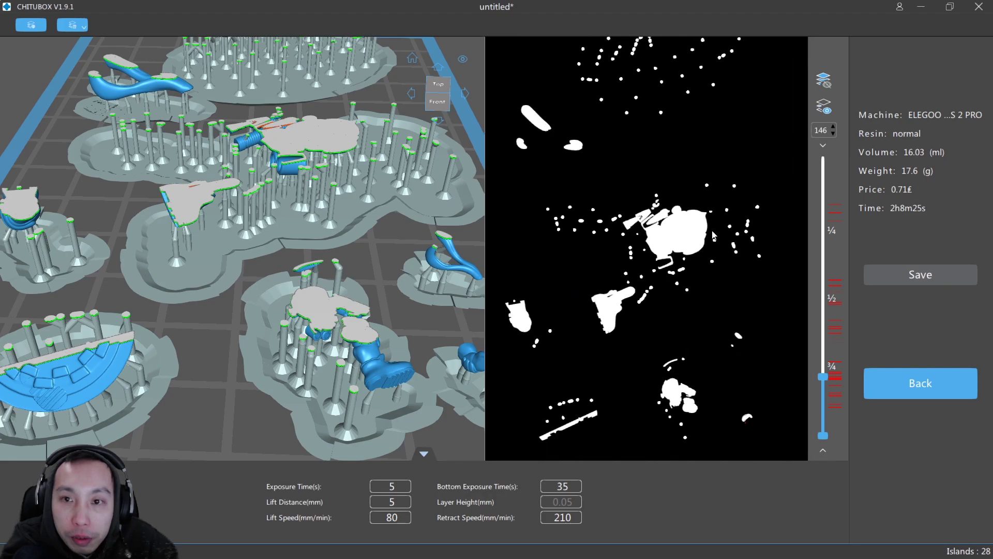
click(833, 135)
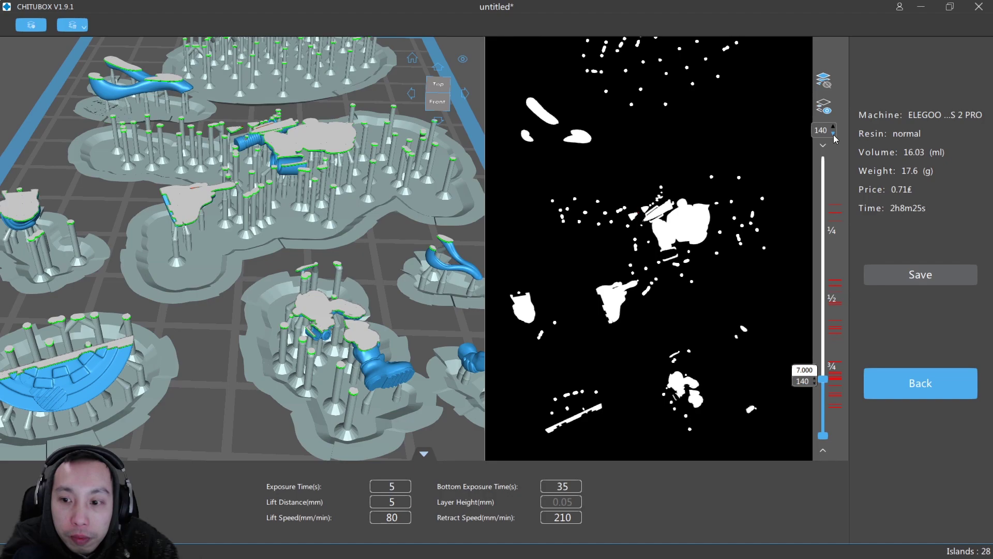
click(833, 135)
Step: Examine the red island at the edge of the larger body at layer 125 in the 3D view, from the side and from above
right_drag(367, 210, 268, 253)
scroll(364, 228, up, 5)
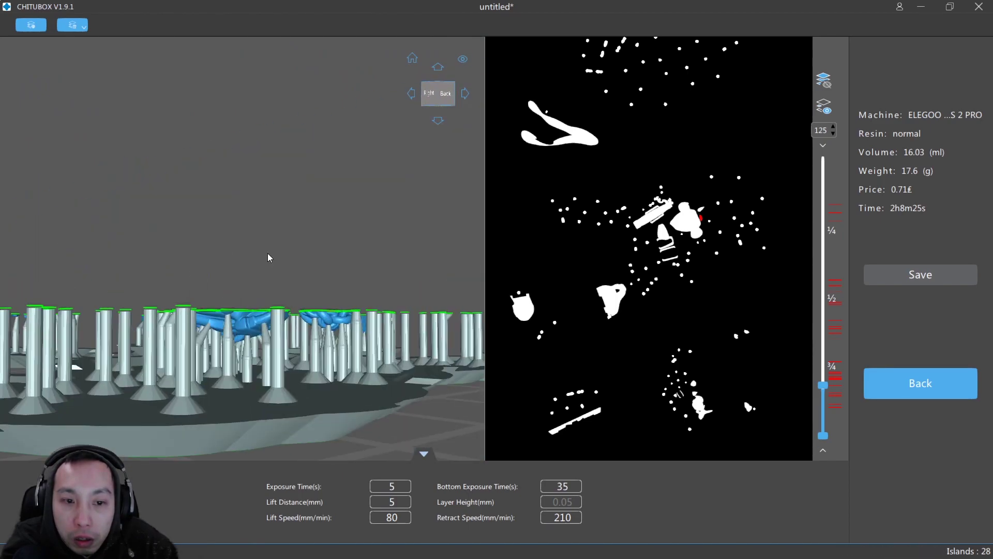
scroll(259, 294, up, 3)
right_drag(259, 288, 282, 319)
scroll(329, 291, up, 4)
mouse_move(334, 287)
right_down()
mouse_move(370, 244)
mouse_move(355, 280)
mouse_move(363, 317)
mouse_move(339, 297)
right_up()
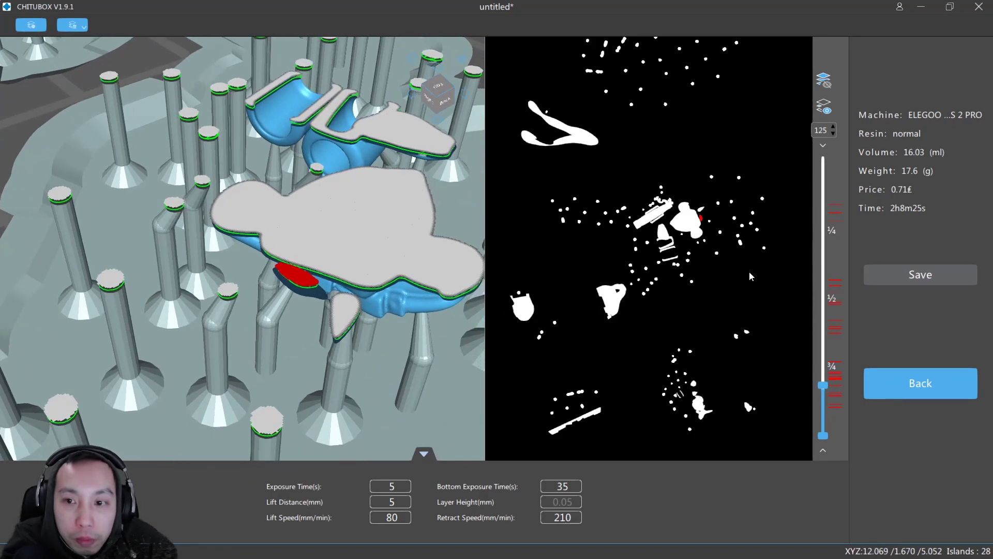
Step: Compare the larger body's cut-through shape at layers 106, 140 and 180, and view its underside from among the supports
click(834, 136)
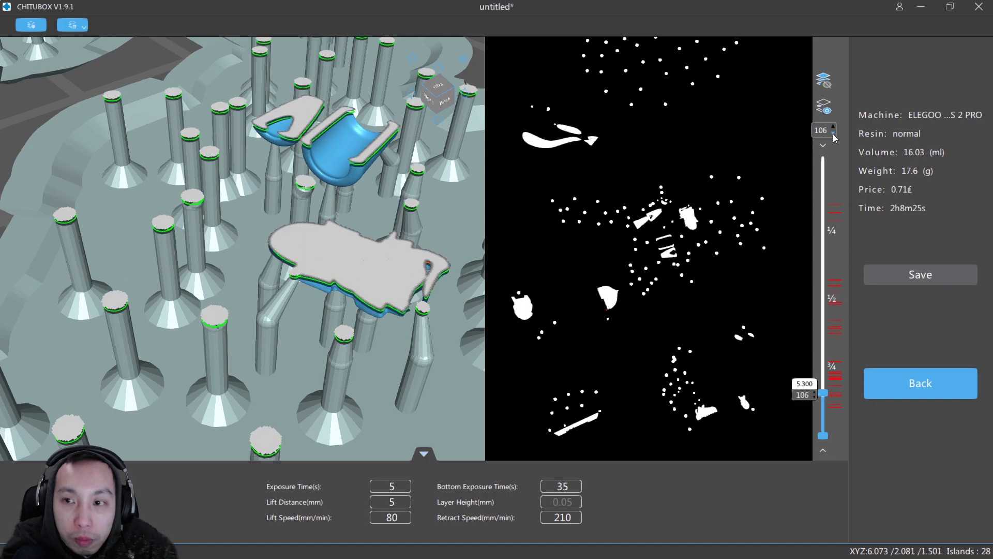
click(833, 130)
click(832, 130)
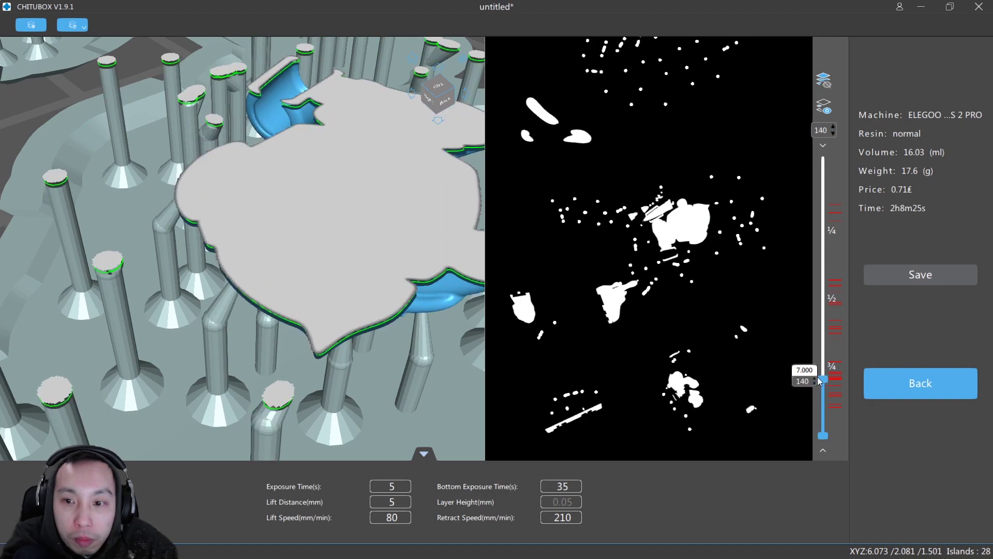
click(825, 362)
right_drag(359, 276, 365, 210)
scroll(365, 206, up, 2)
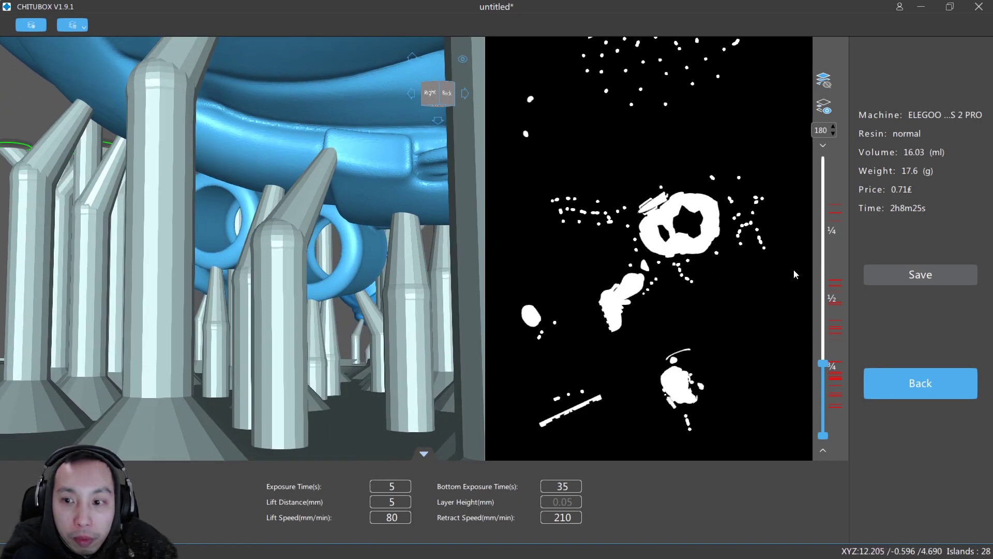
Step: Step down to layer 125 to view the island from below, and raise the preview to layer 155 for comparison
click(834, 133)
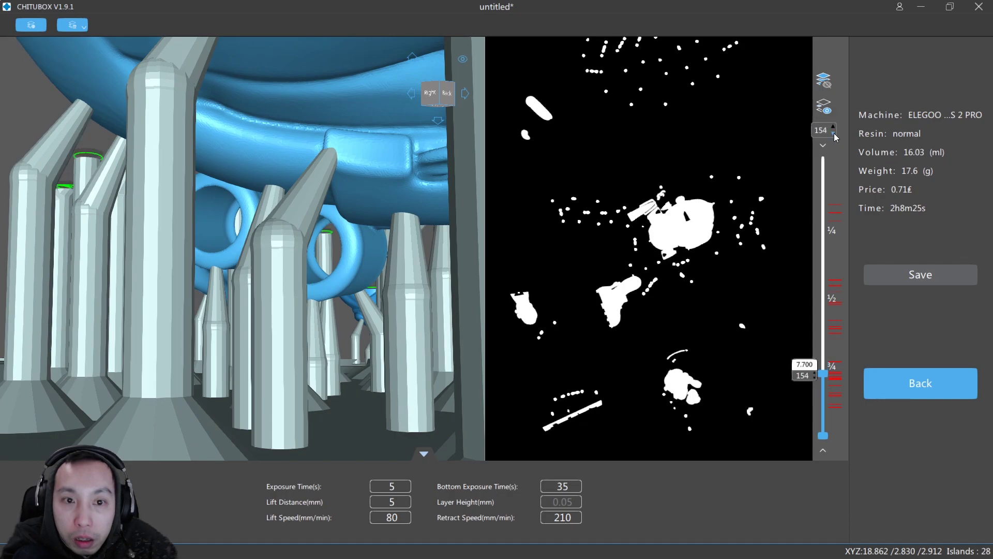
click(834, 133)
click(834, 133)
click(834, 132)
click(834, 132)
click(833, 127)
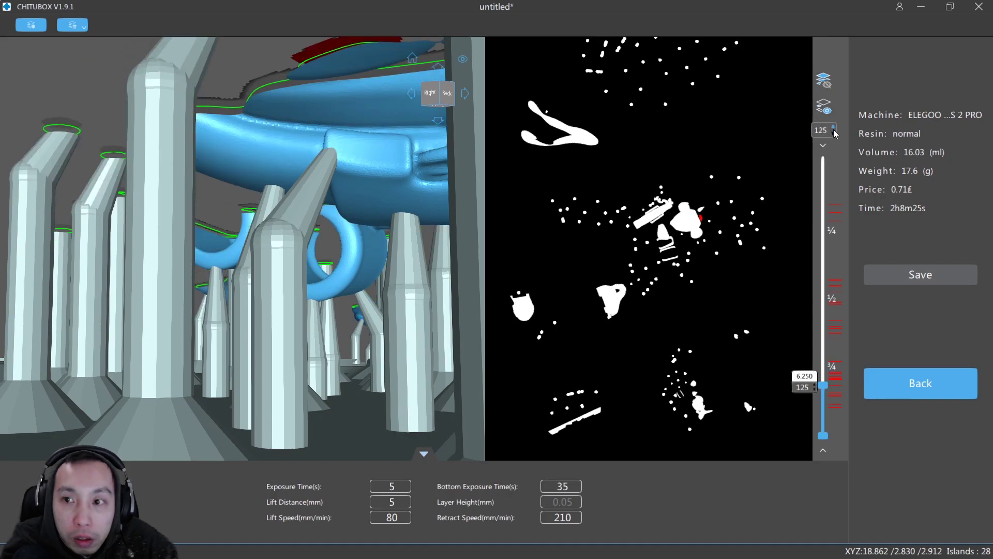
scroll(350, 207, up, 2)
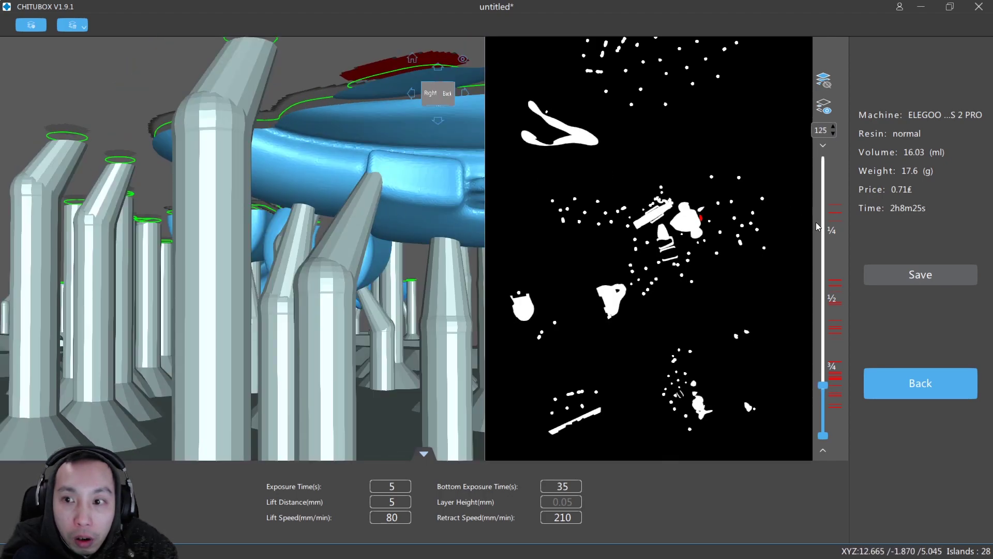
drag(823, 385, 827, 373)
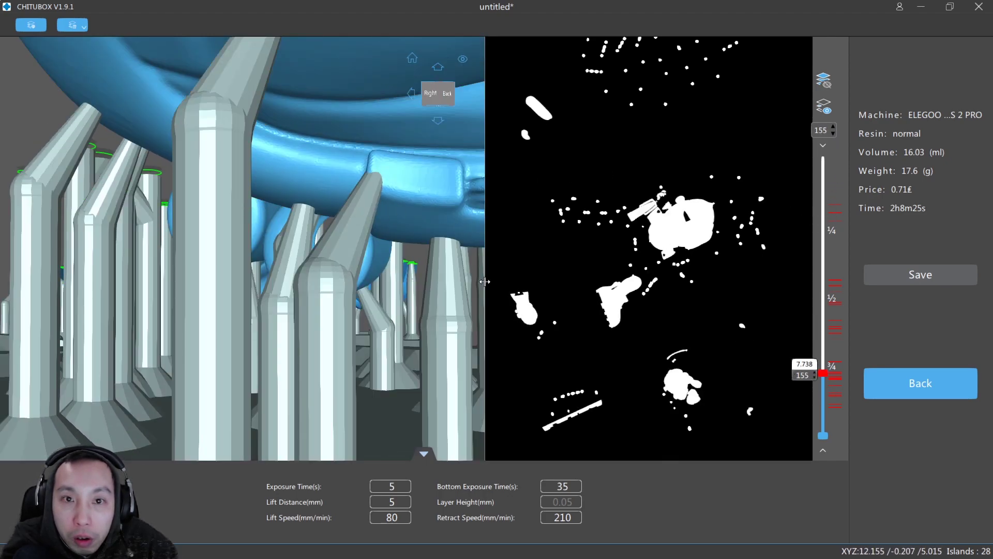
Step: Return from the slice preview to support editing and examine the supports under the larger body's cut-through shell
scroll(433, 239, down, 5)
scroll(434, 239, down, 2)
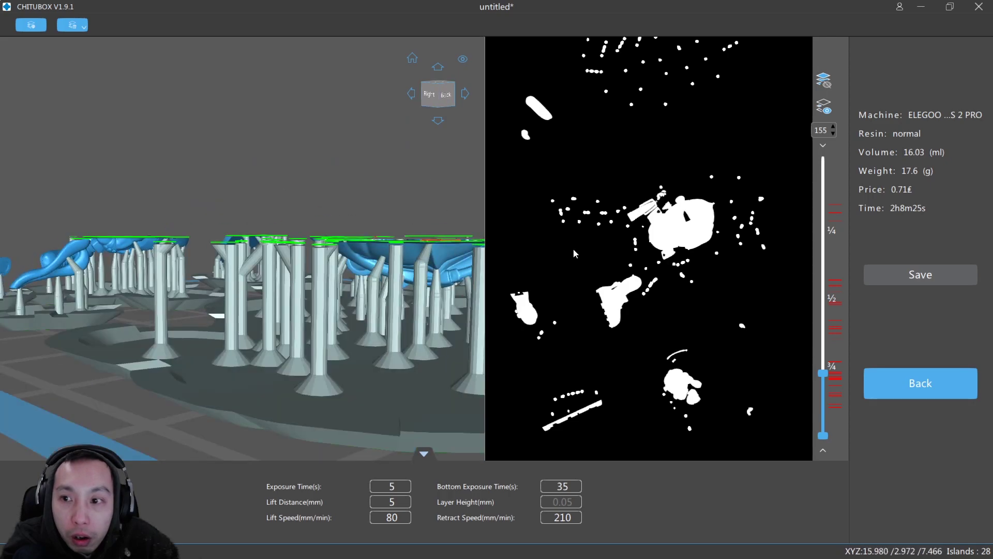
click(952, 370)
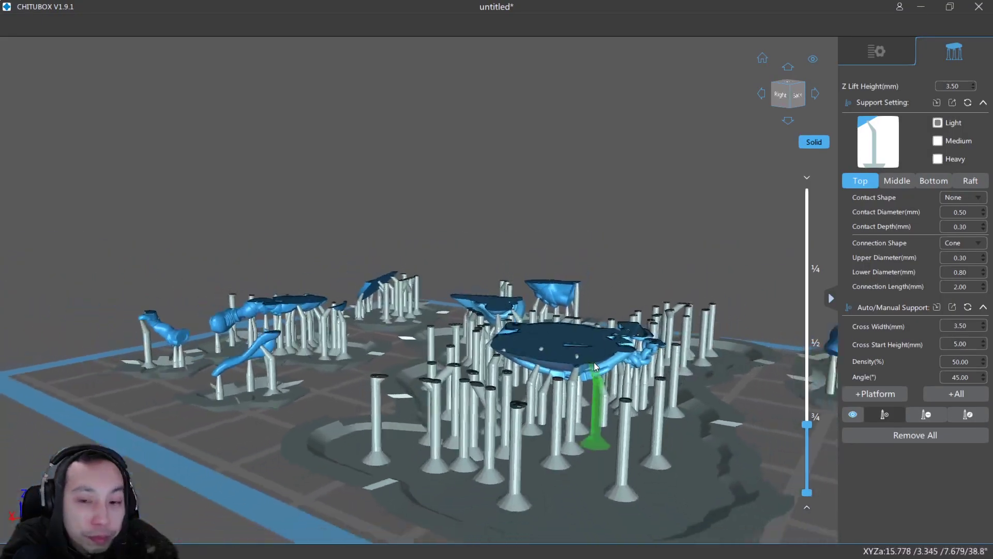
scroll(595, 366, down, 1)
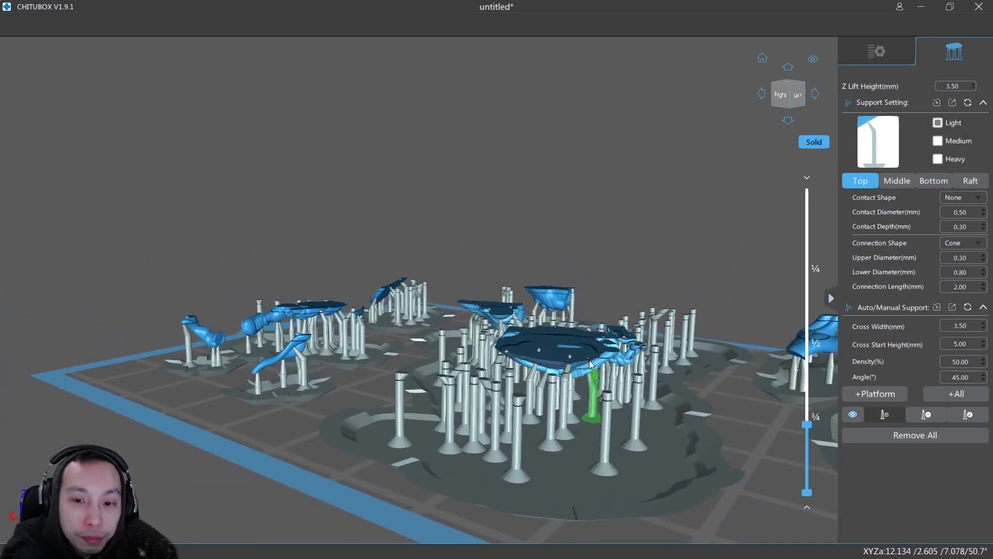
scroll(558, 347, up, 7)
scroll(471, 357, down, 5)
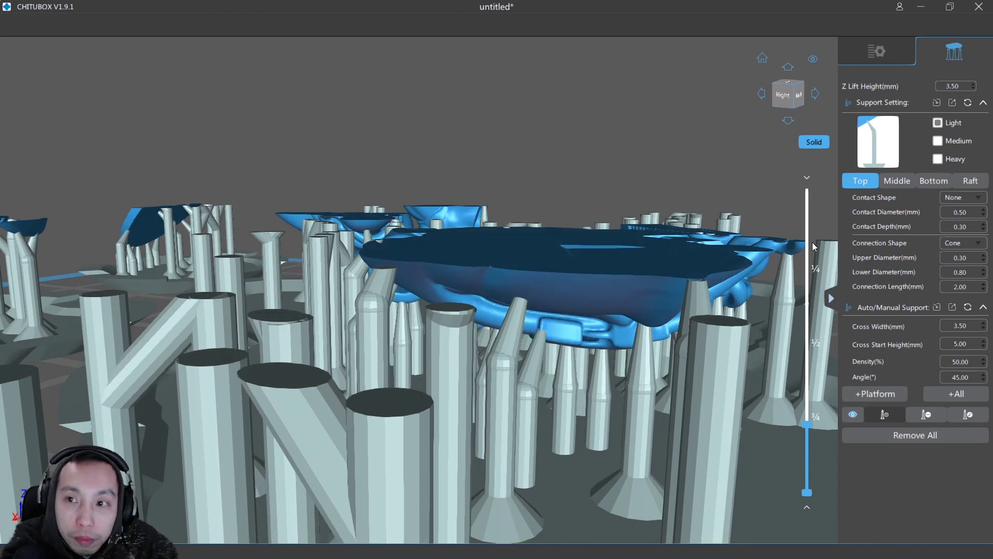
Step: Examine the larger body's shell and supports at higher cut heights, from below and above, to locate the island area
drag(808, 425, 809, 418)
mouse_move(590, 355)
right_down()
mouse_move(598, 301)
mouse_move(584, 362)
mouse_move(562, 362)
mouse_move(573, 348)
right_up()
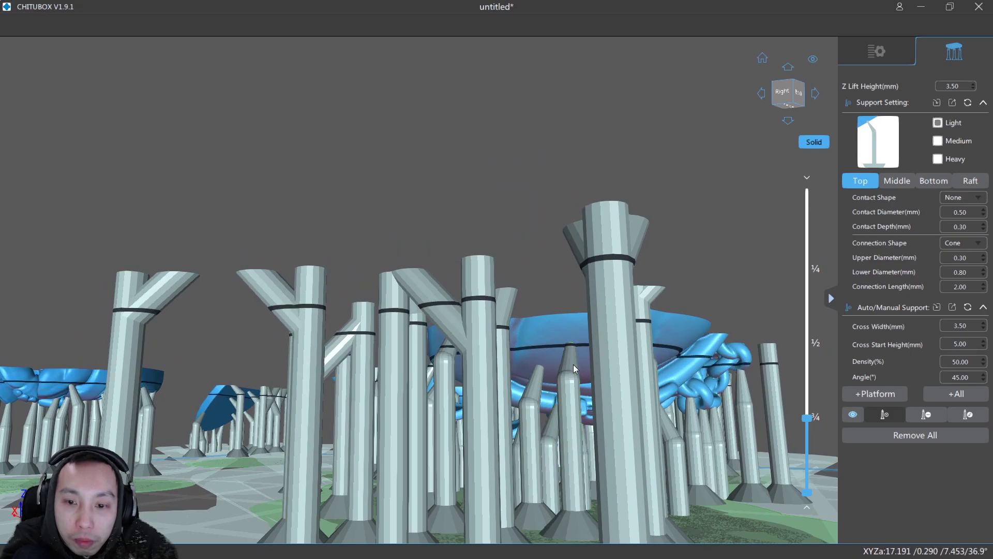
right_drag(639, 333, 597, 312)
scroll(597, 312, up, 2)
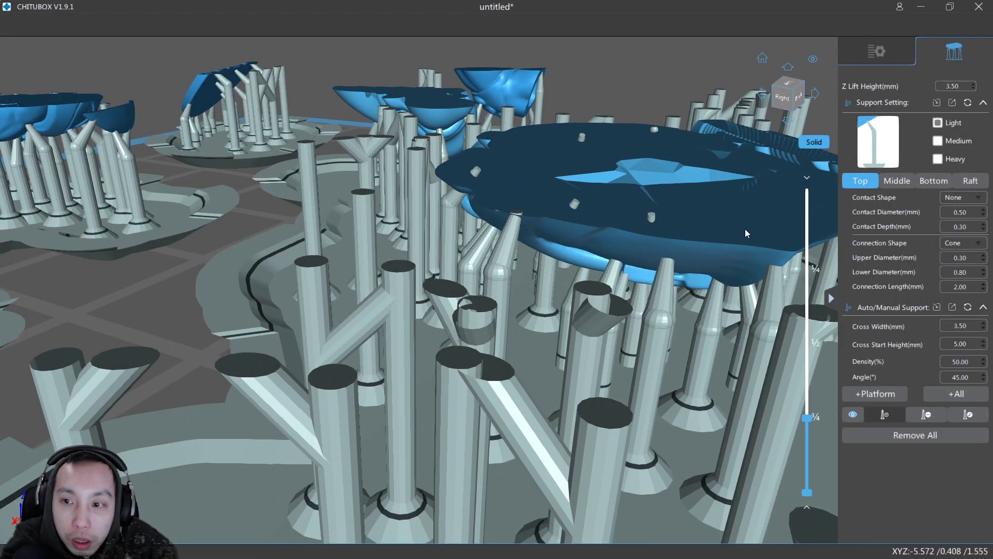
drag(808, 419, 808, 399)
scroll(587, 339, up, 3)
right_drag(605, 392, 564, 351)
scroll(586, 340, down, 5)
scroll(557, 227, down, 3)
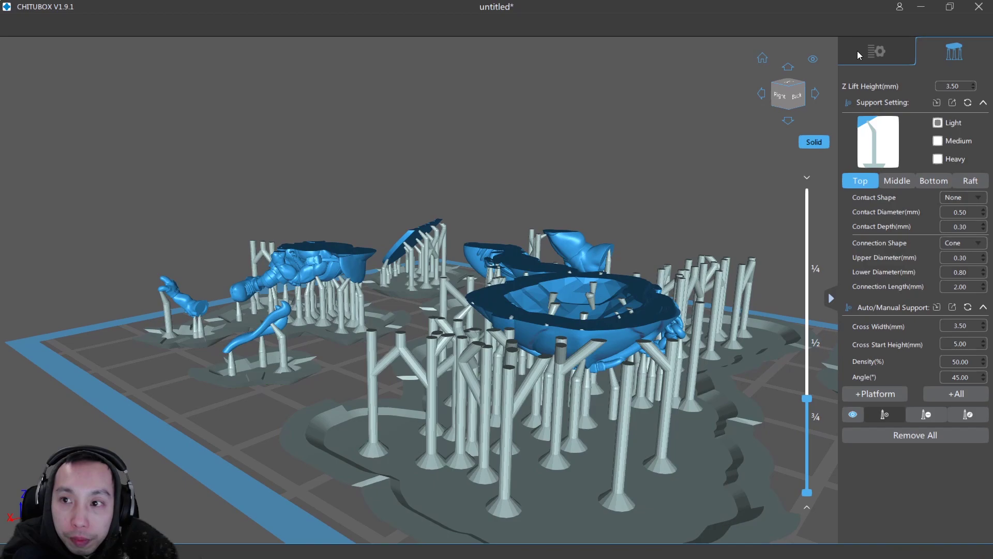
Step: Slice all the models again and lower the layer preview to layer 144
click(858, 50)
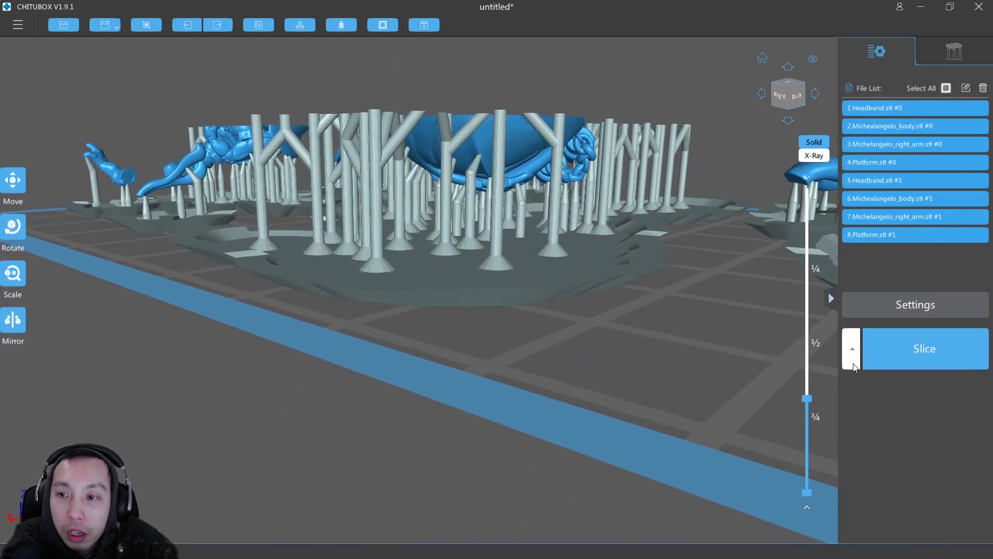
click(892, 352)
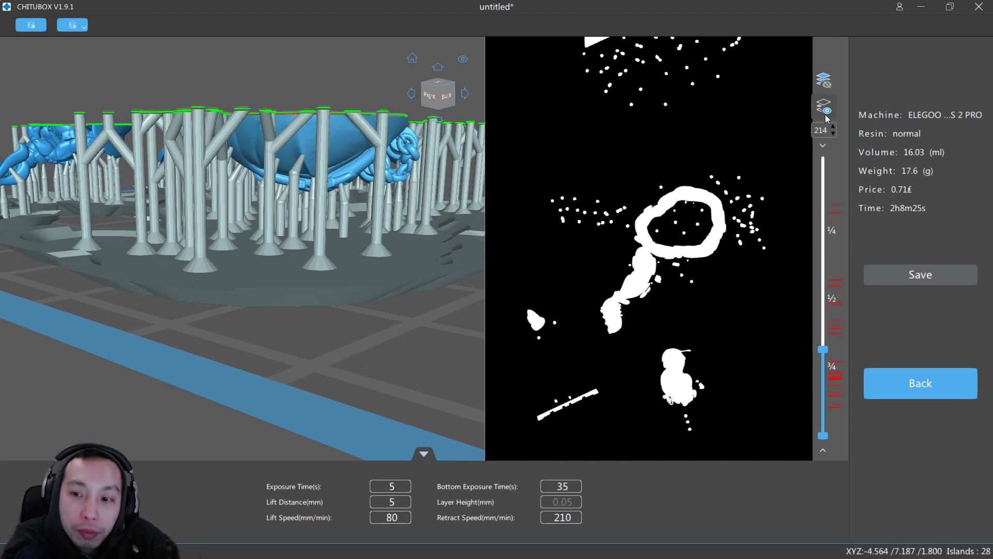
drag(824, 343, 839, 382)
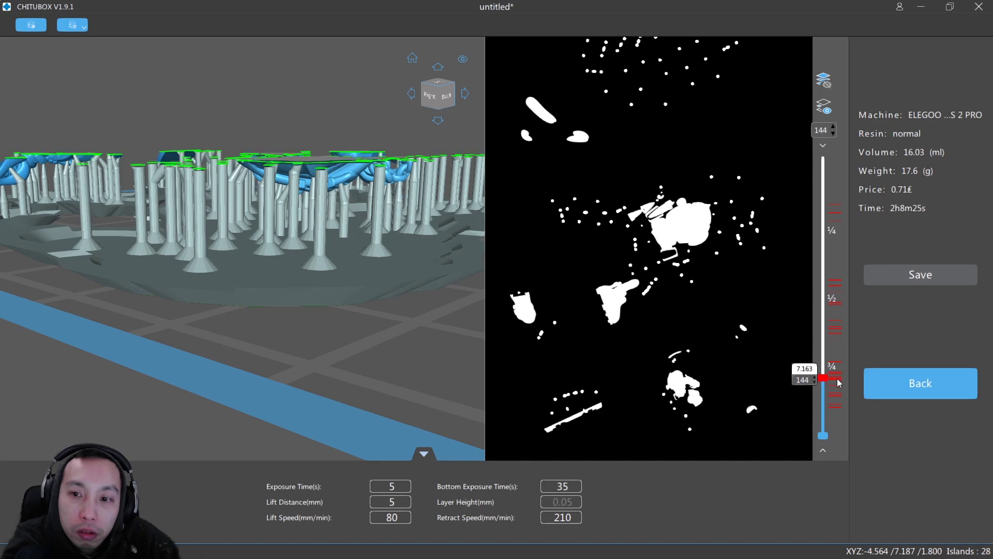
Step: Scan the sliced layers for islands up to layer 238 and back down to layer 125
click(834, 133)
click(834, 133)
click(834, 133)
click(834, 133)
click(834, 133)
click(833, 127)
click(834, 127)
click(833, 127)
click(834, 127)
click(834, 127)
click(834, 127)
click(833, 128)
click(835, 127)
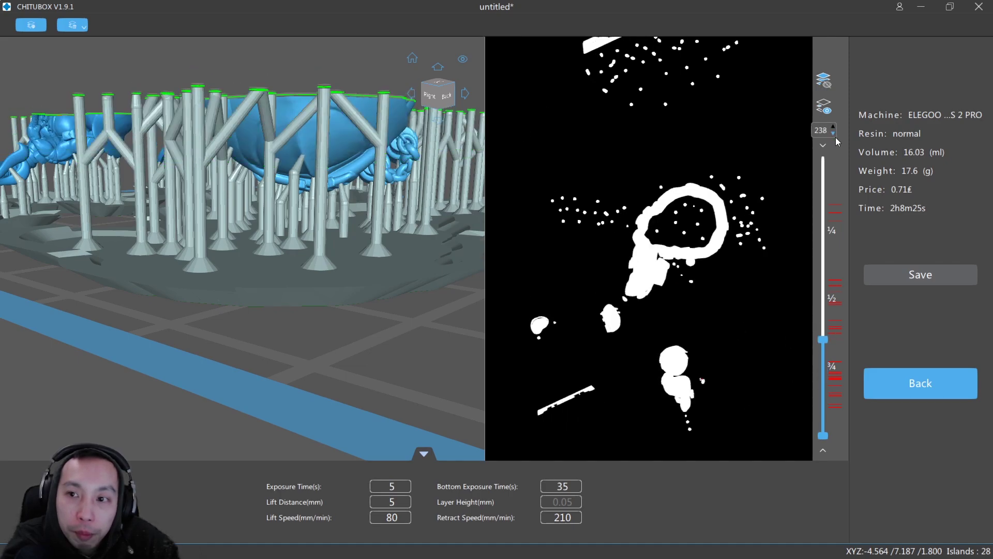
click(835, 136)
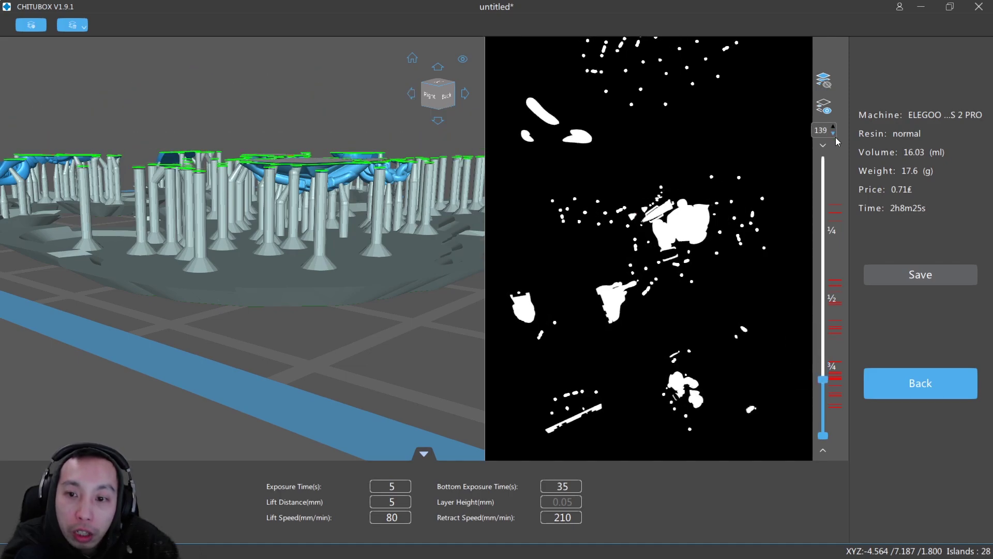
click(835, 136)
click(836, 136)
click(835, 126)
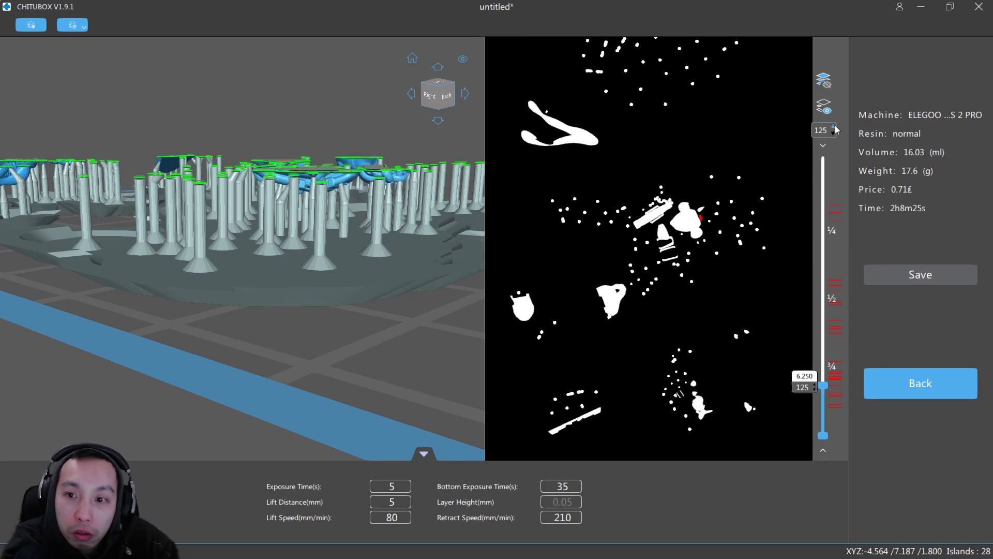
Step: Inspect the larger body's island at layer 125 from above and below while stepping through the neighbouring layers
right_drag(435, 193, 364, 204)
scroll(195, 262, up, 3)
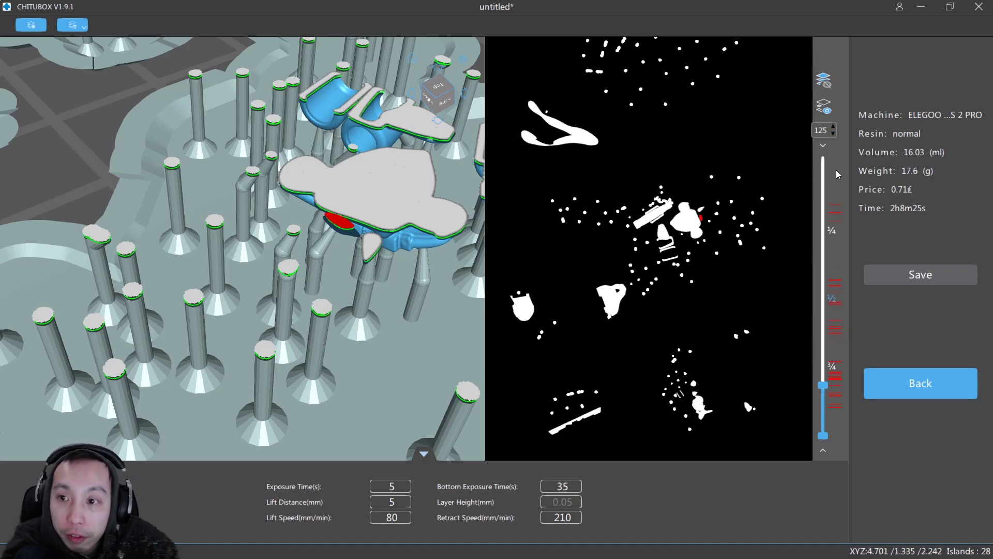
click(834, 125)
click(834, 127)
right_drag(348, 250, 368, 219)
click(832, 133)
click(832, 133)
right_drag(254, 234, 470, 206)
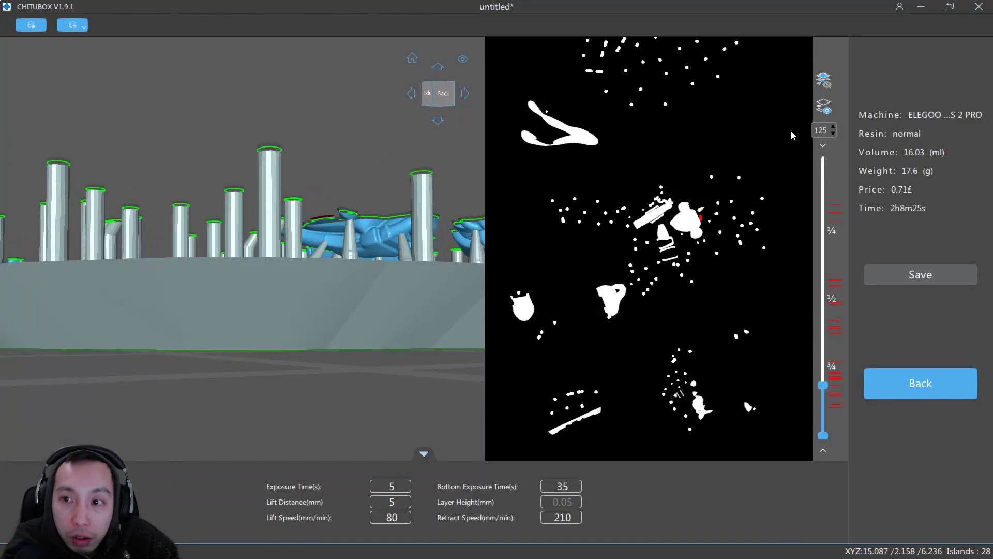
scroll(833, 129, up, 14)
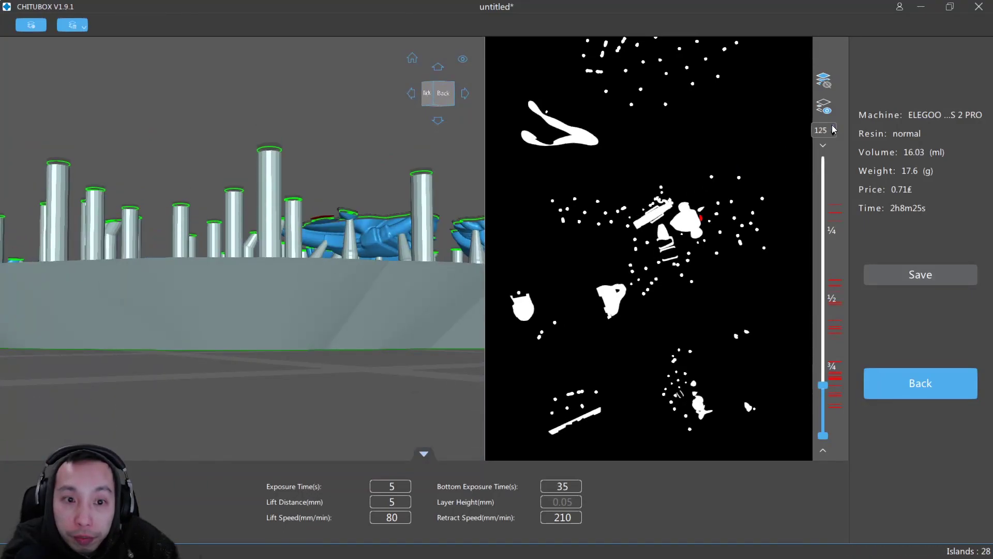
Step: Leave the slice preview, cut the model view at layer 125 near the larger body's island, and open support editing
click(905, 371)
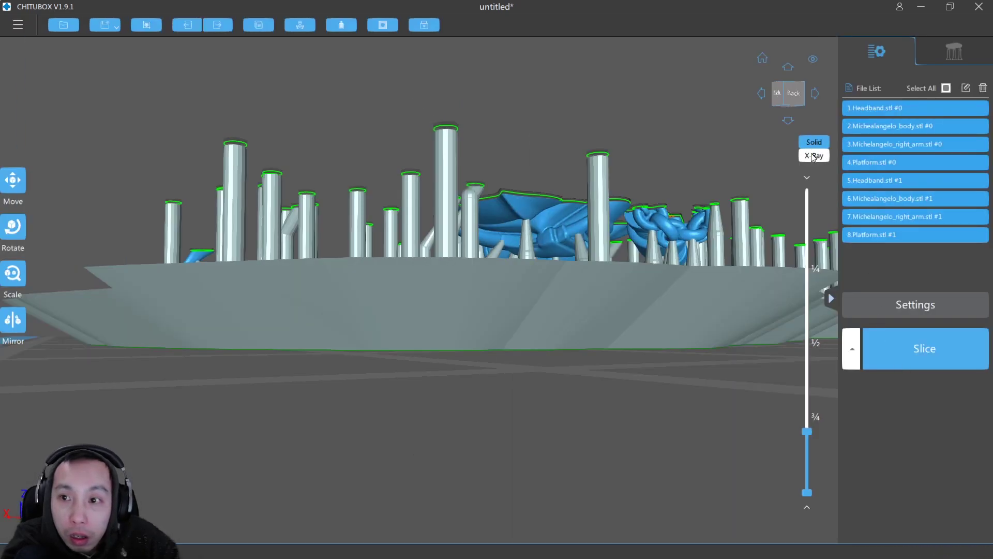
drag(806, 433, 807, 438)
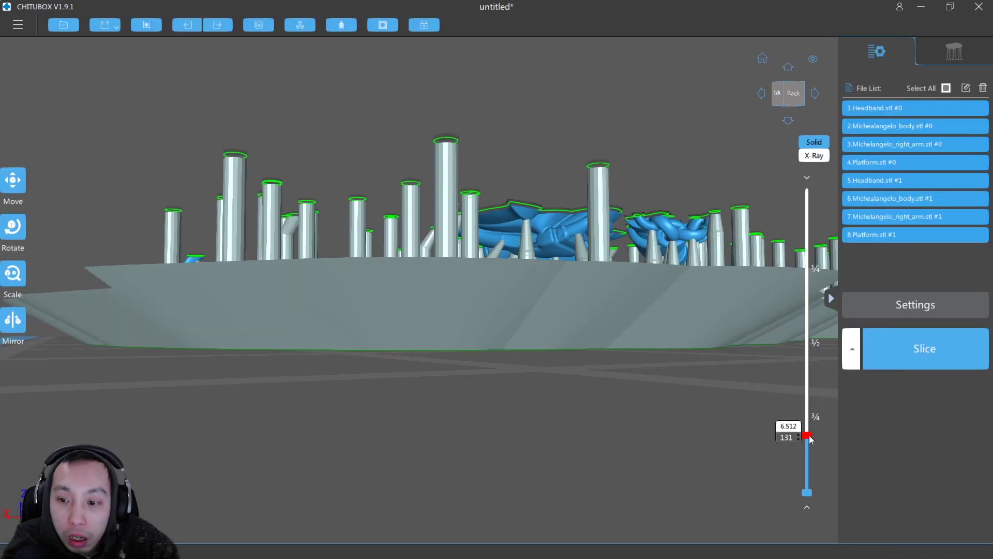
text(25)
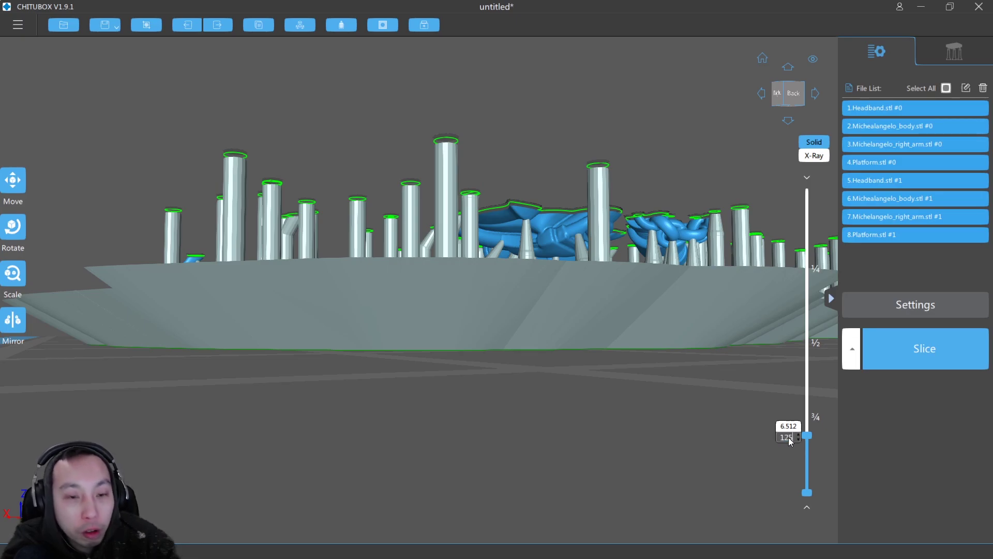
key(Return)
scroll(506, 222, up, 5)
scroll(512, 228, up, 3)
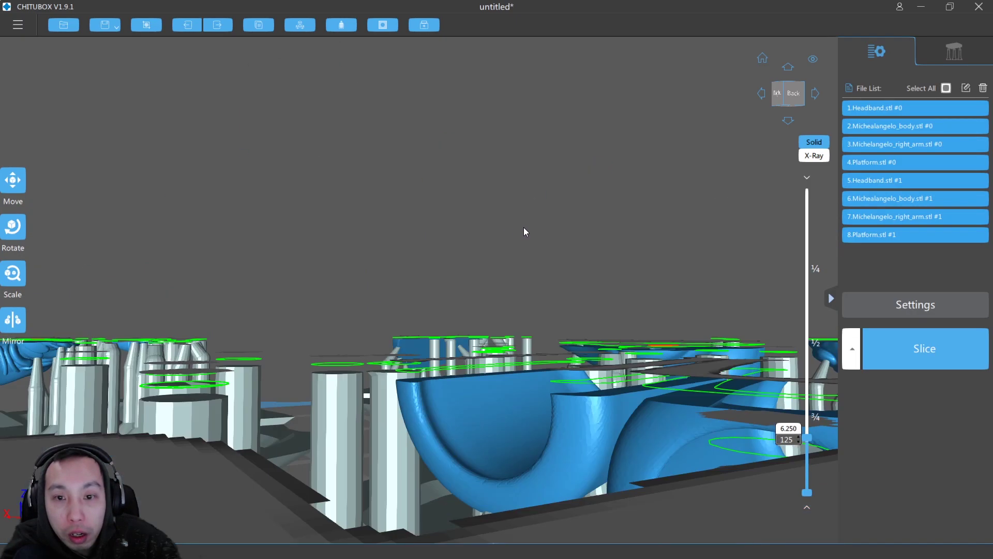
scroll(520, 236, up, 2)
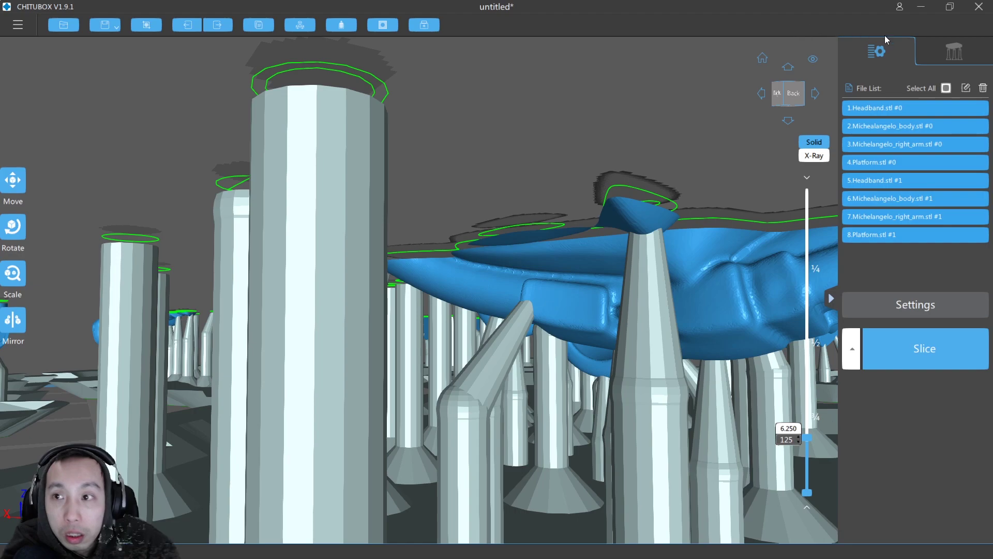
click(923, 52)
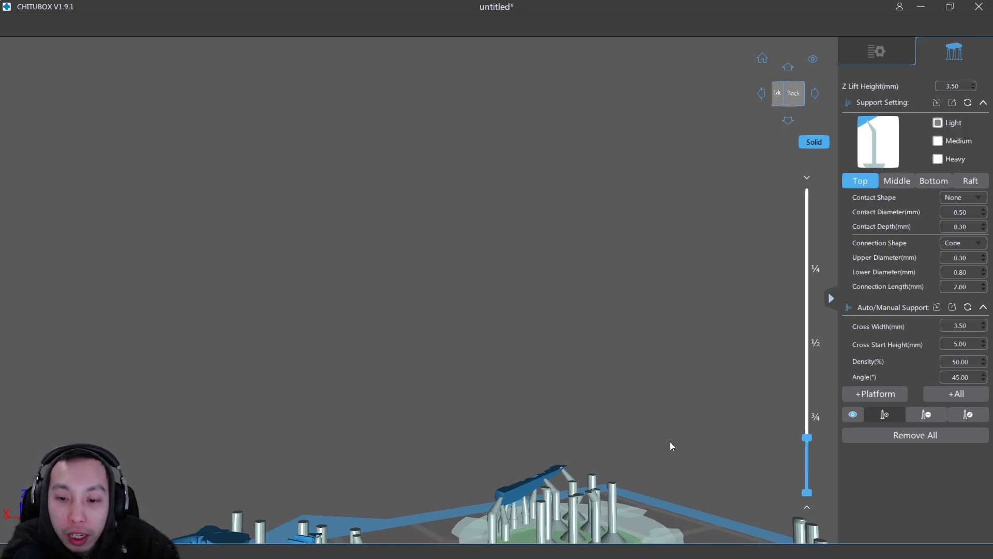
Step: Check the supports beneath the larger body's island, leave support editing, and slice all the models again
scroll(670, 448, up, 10)
scroll(619, 346, down, 10)
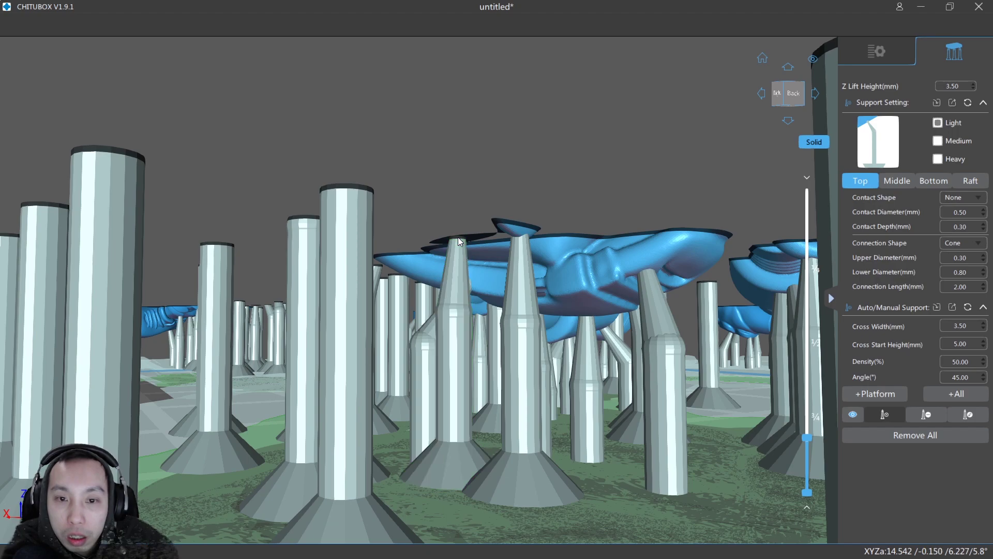
click(889, 58)
scroll(594, 255, up, 5)
scroll(596, 255, down, 6)
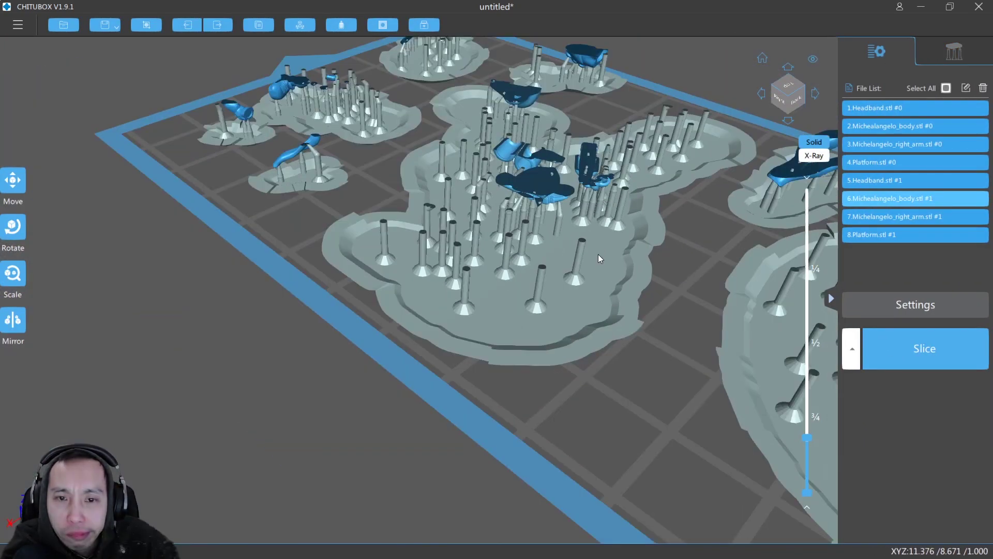
click(964, 350)
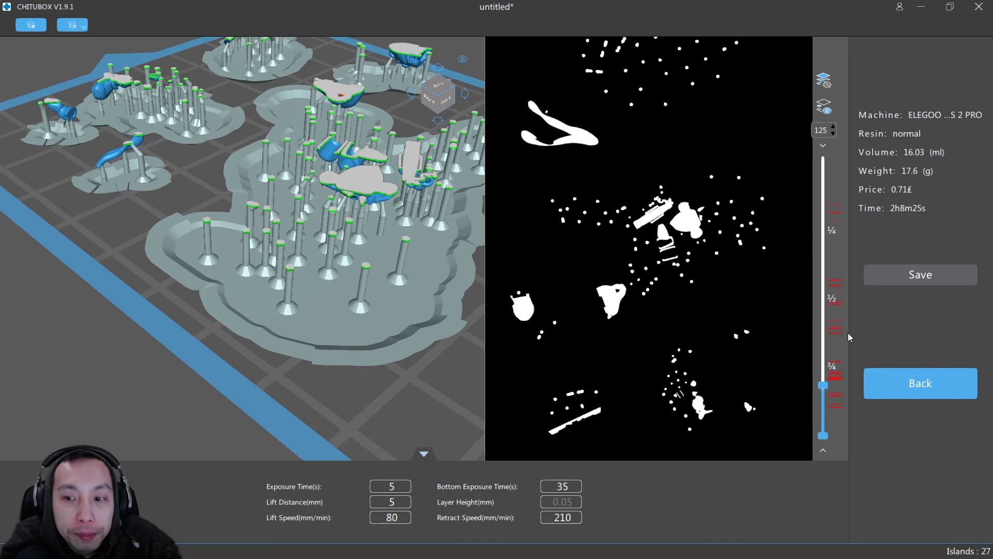
Step: Scan the sliced layers for islands from layer 123 up to layer 158
click(823, 385)
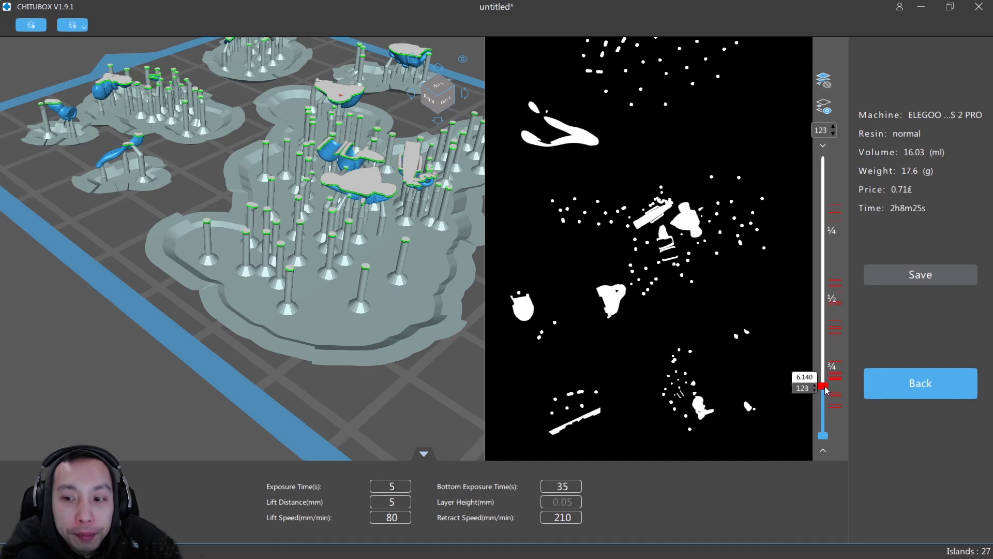
drag(825, 386, 825, 379)
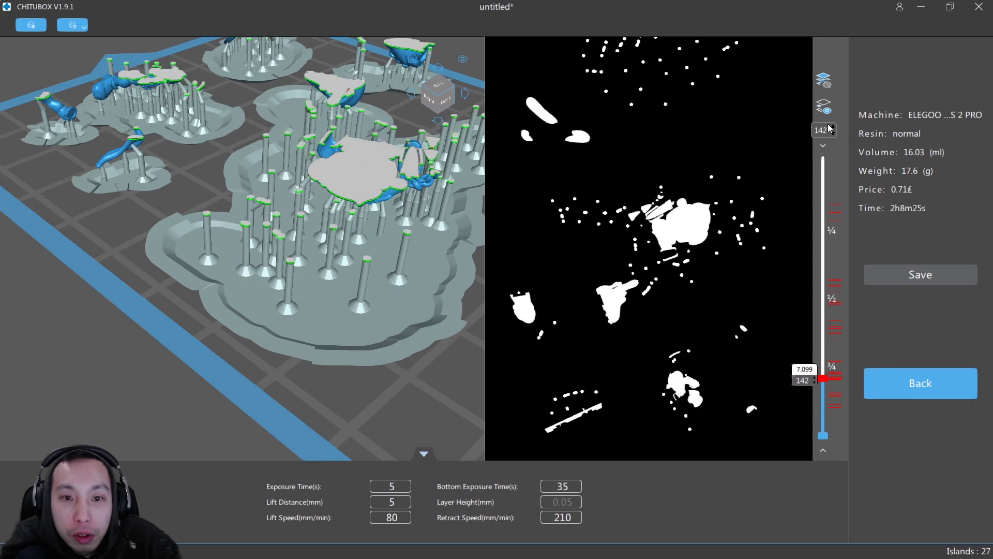
scroll(829, 128, up, 4)
scroll(838, 129, up, 12)
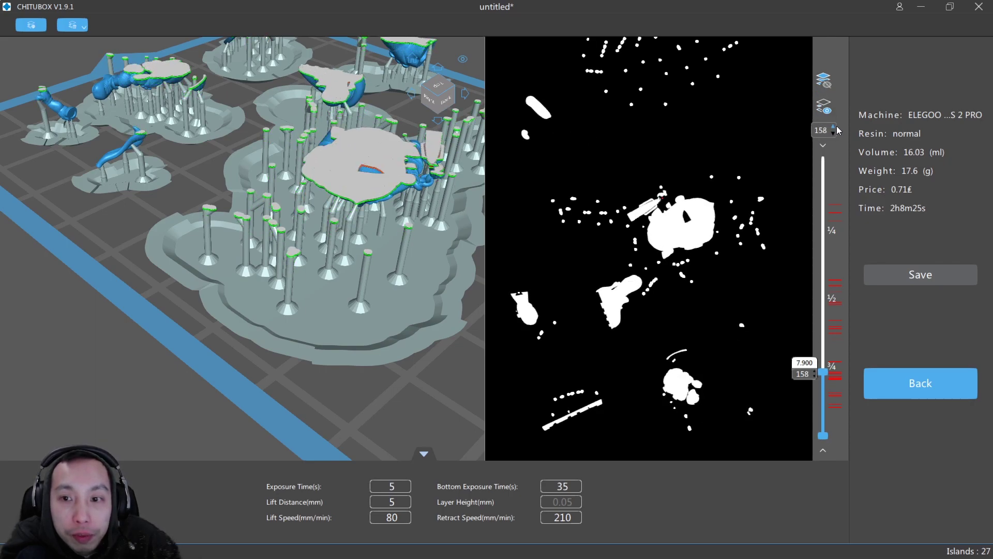
Step: Examine the larger body's island beside the chain at layer 158 from above and below while moving through neighbouring layers
mouse_move(362, 202)
right_down()
mouse_move(373, 210)
mouse_move(352, 222)
mouse_move(377, 212)
right_up()
scroll(401, 183, up, 5)
right_drag(445, 160, 441, 197)
scroll(447, 226, up, 3)
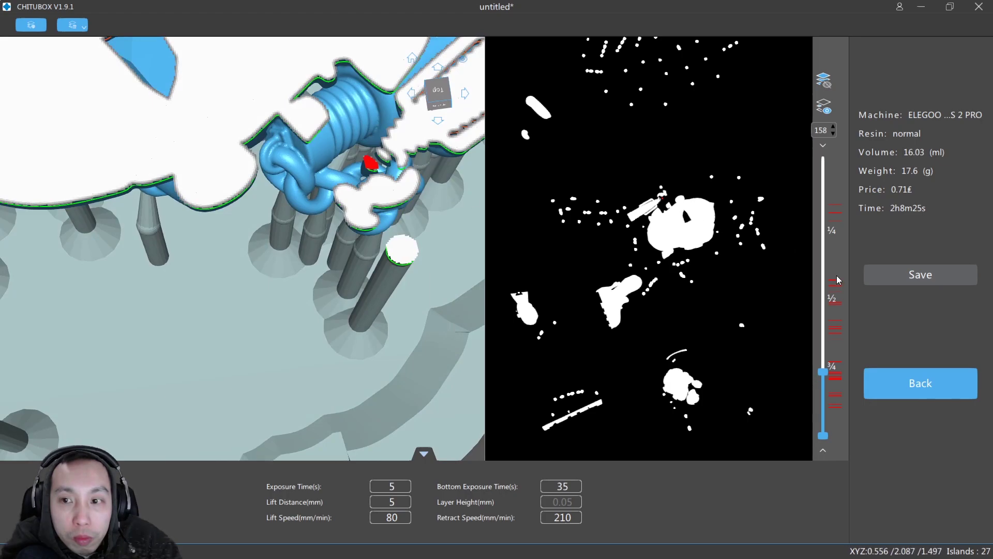
drag(828, 372, 827, 367)
right_drag(320, 305, 368, 236)
scroll(338, 269, down, 4)
drag(826, 362, 836, 371)
Step: Raise the layer preview to layer 683, review the complete plate, and save the sliced print as _Michelangelo_20mm_and_50mm_test
drag(844, 201, 814, 132)
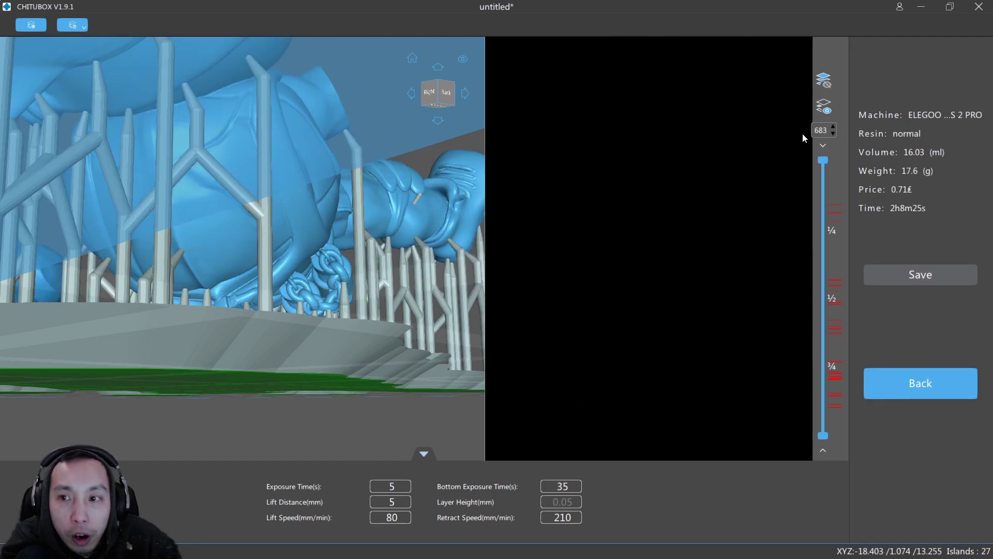
scroll(284, 244, down, 5)
right_drag(284, 244, 275, 325)
scroll(369, 344, down, 3)
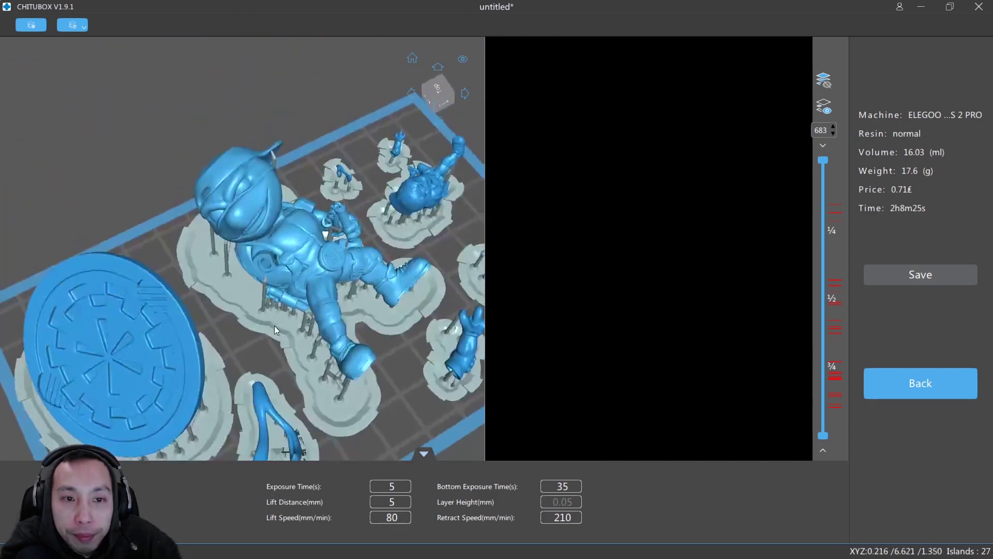
right_drag(356, 327, 312, 328)
scroll(313, 328, down, 3)
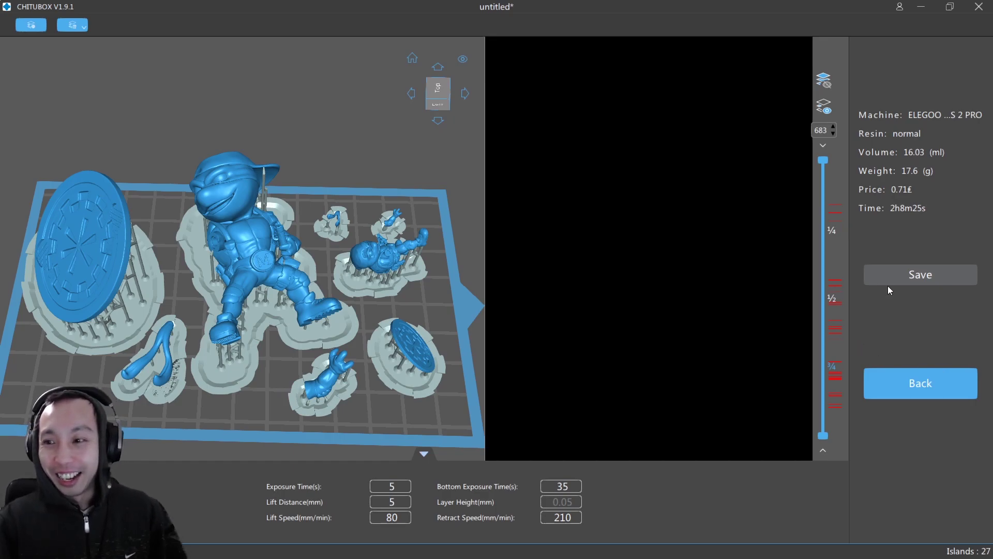
click(905, 274)
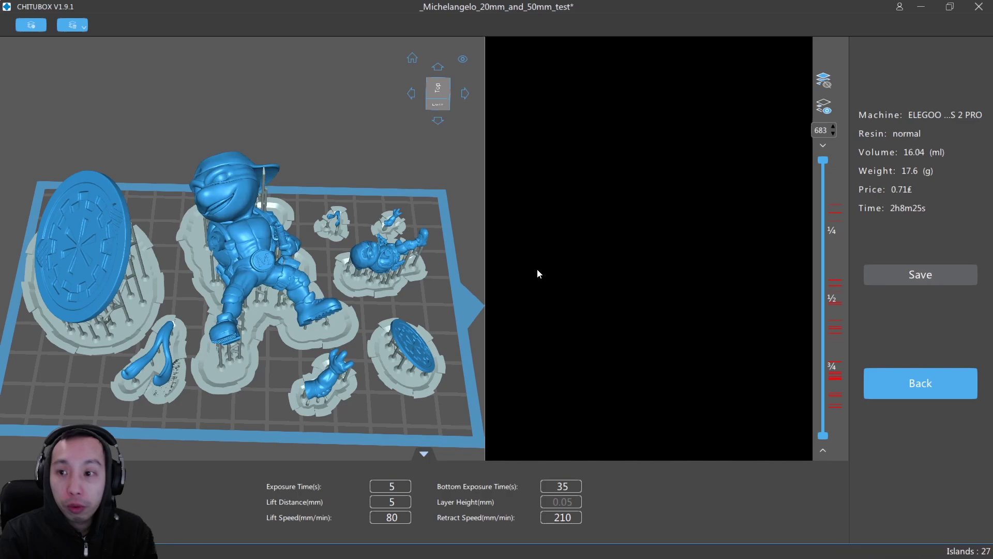
Step: Leave the slice preview and look over the options for saving the project
click(945, 386)
click(17, 25)
click(18, 24)
click(17, 25)
mouse_move(39, 86)
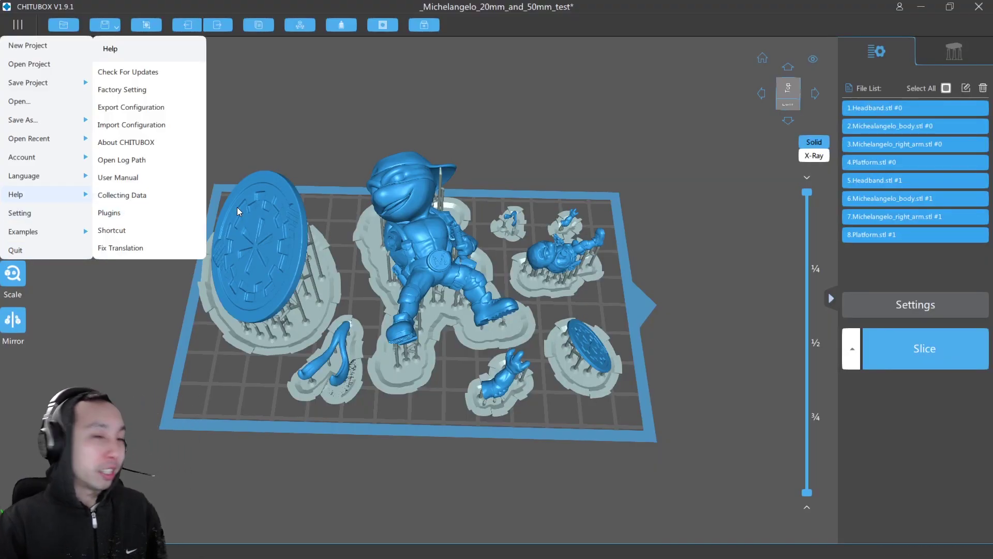
click(346, 151)
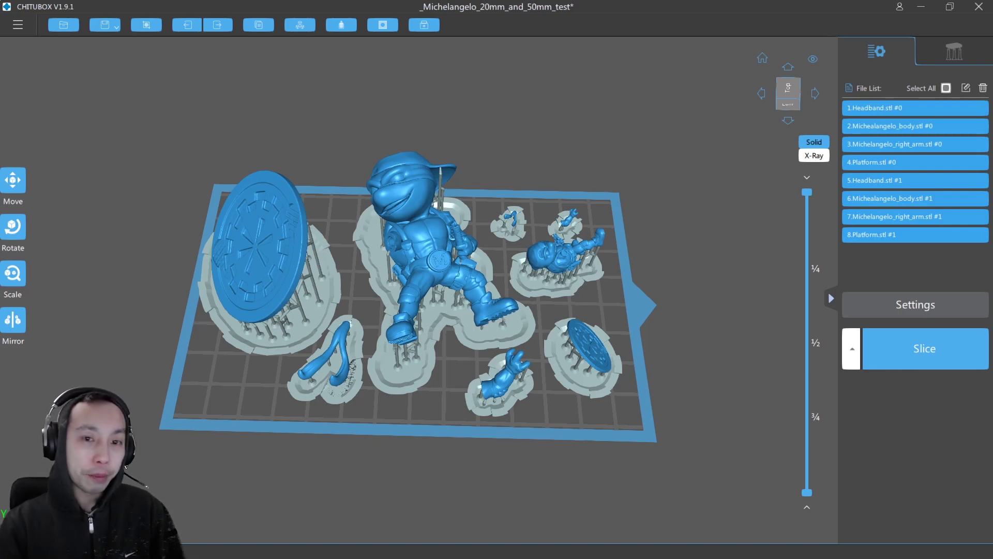
right_drag(270, 456, 256, 450)
right_drag(353, 437, 417, 365)
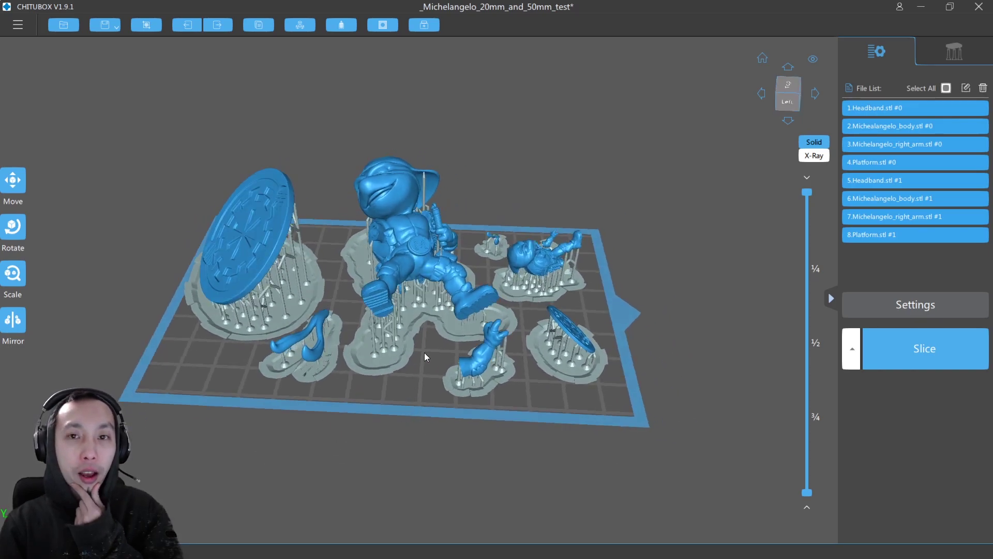
right_drag(619, 222, 510, 181)
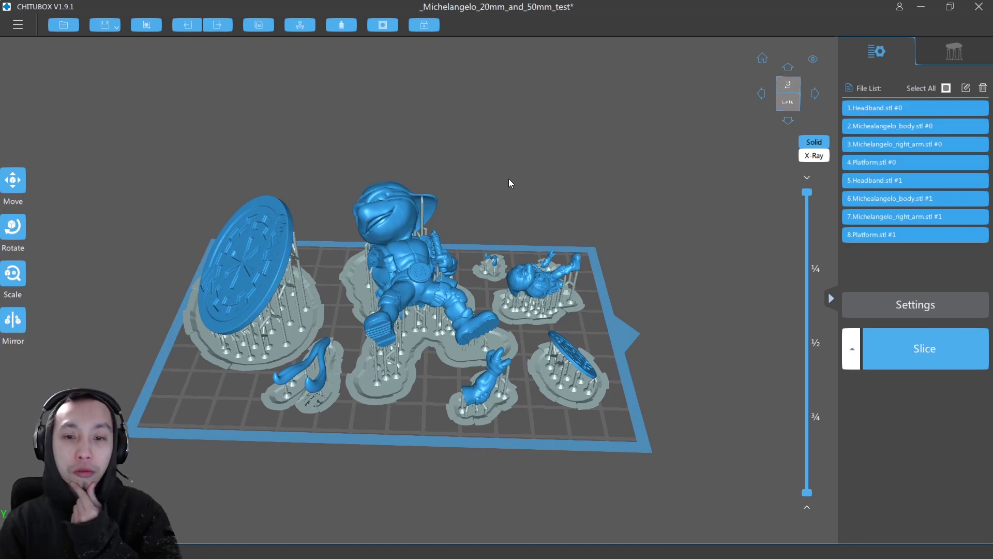